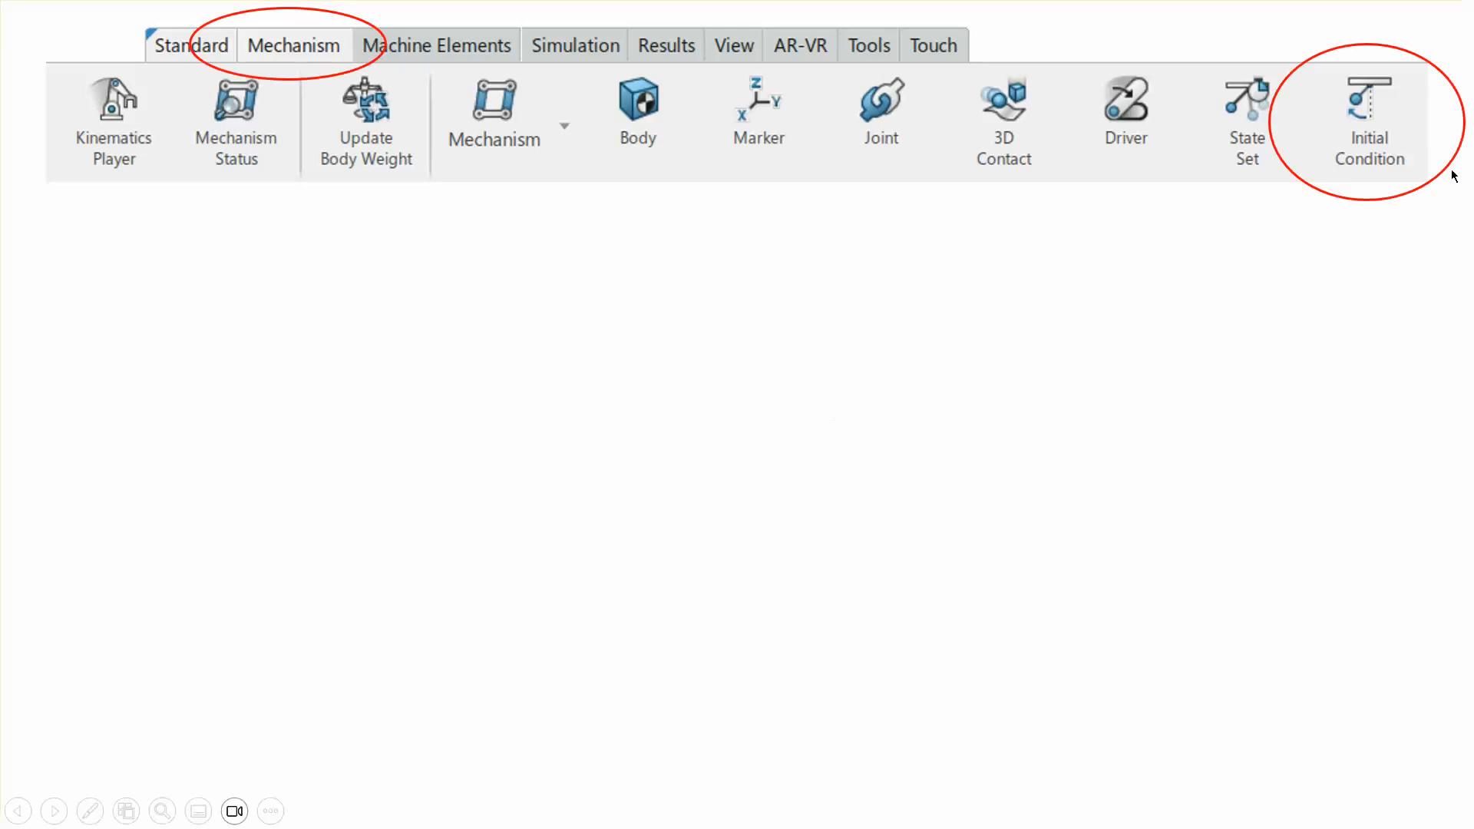
left_click(1251, 316)
left_click(958, 452)
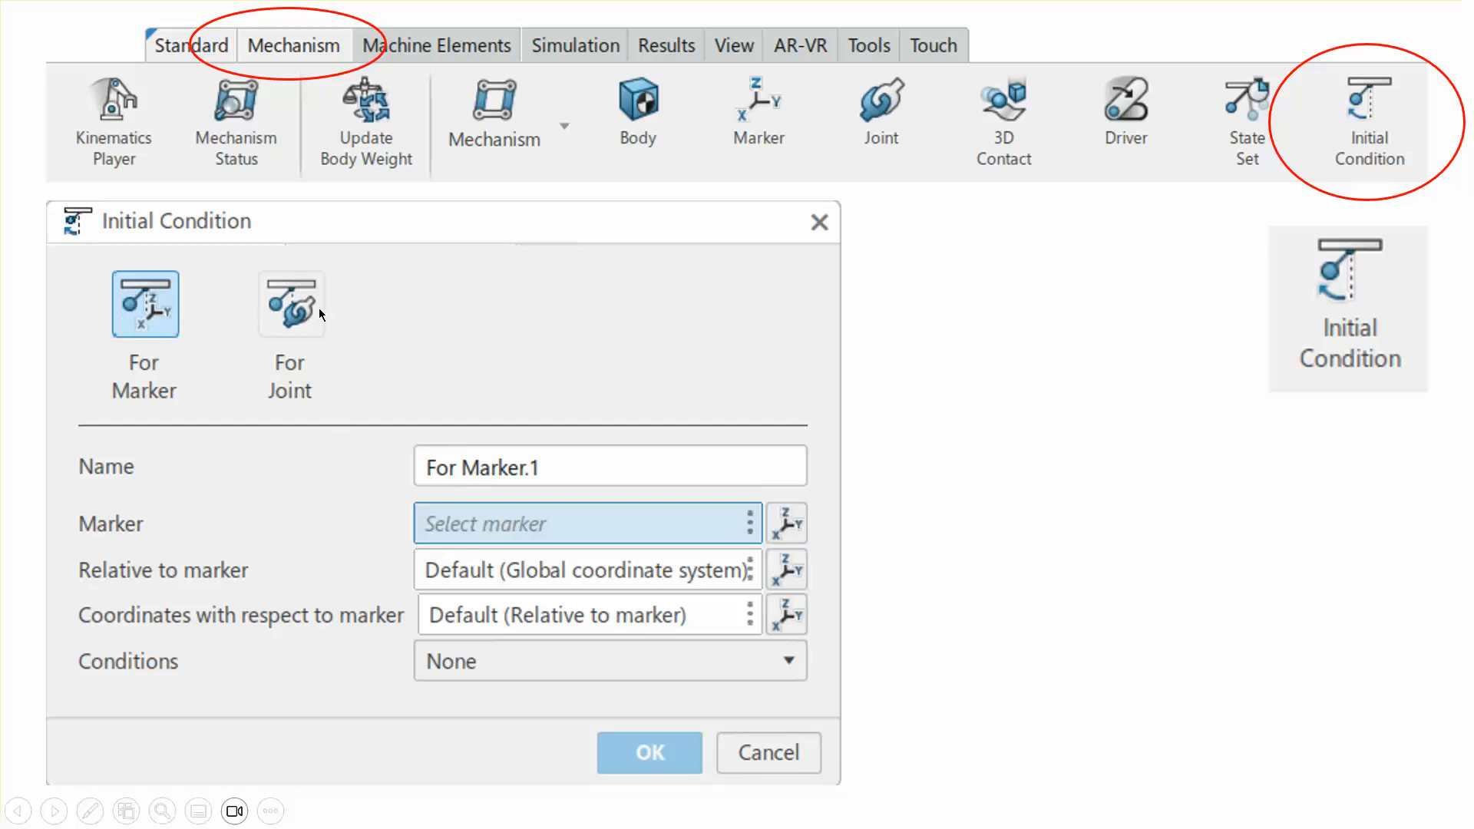
left_click(1023, 574)
left_click(1179, 364)
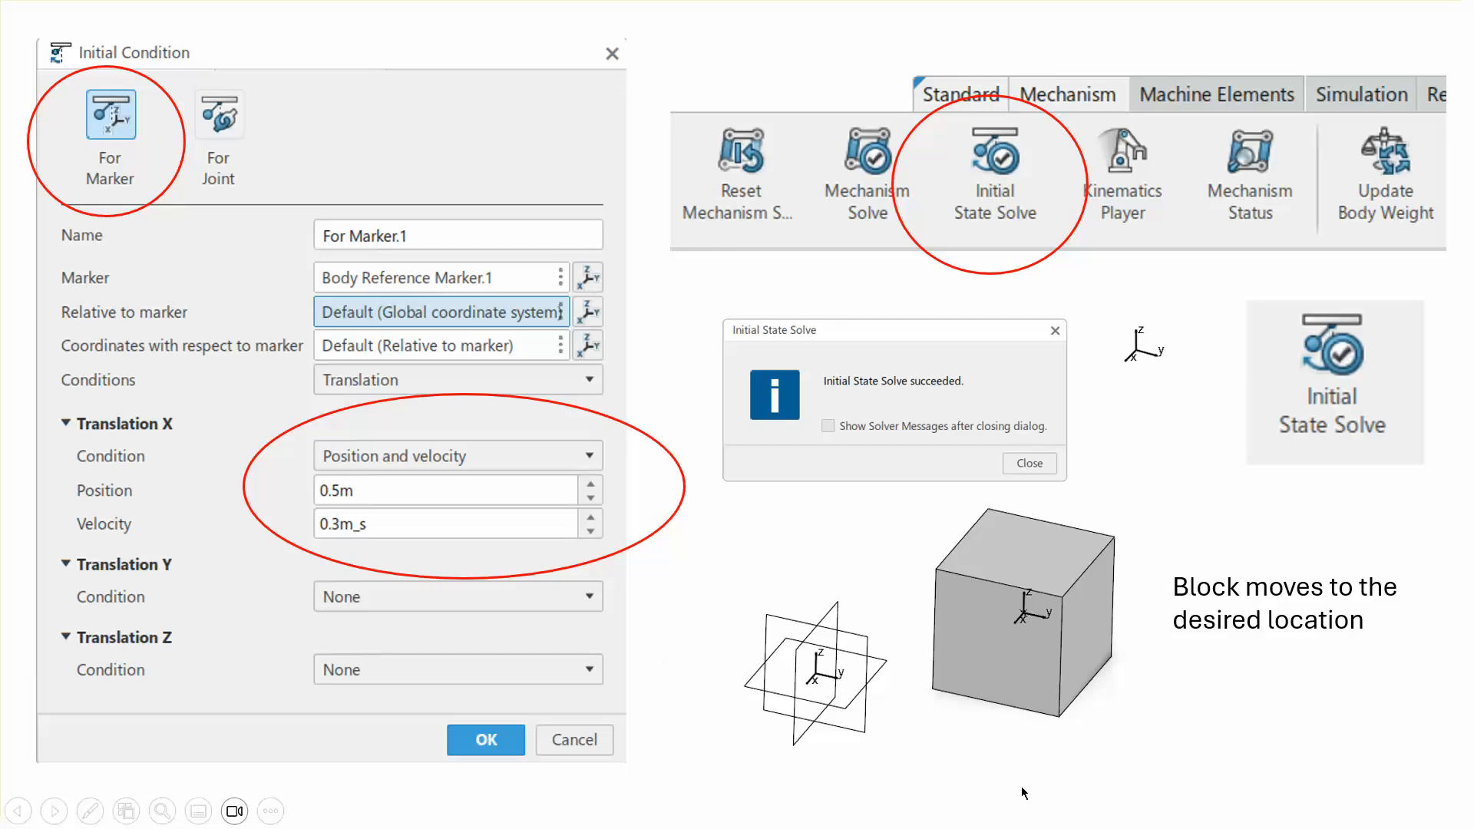
left_click(967, 763)
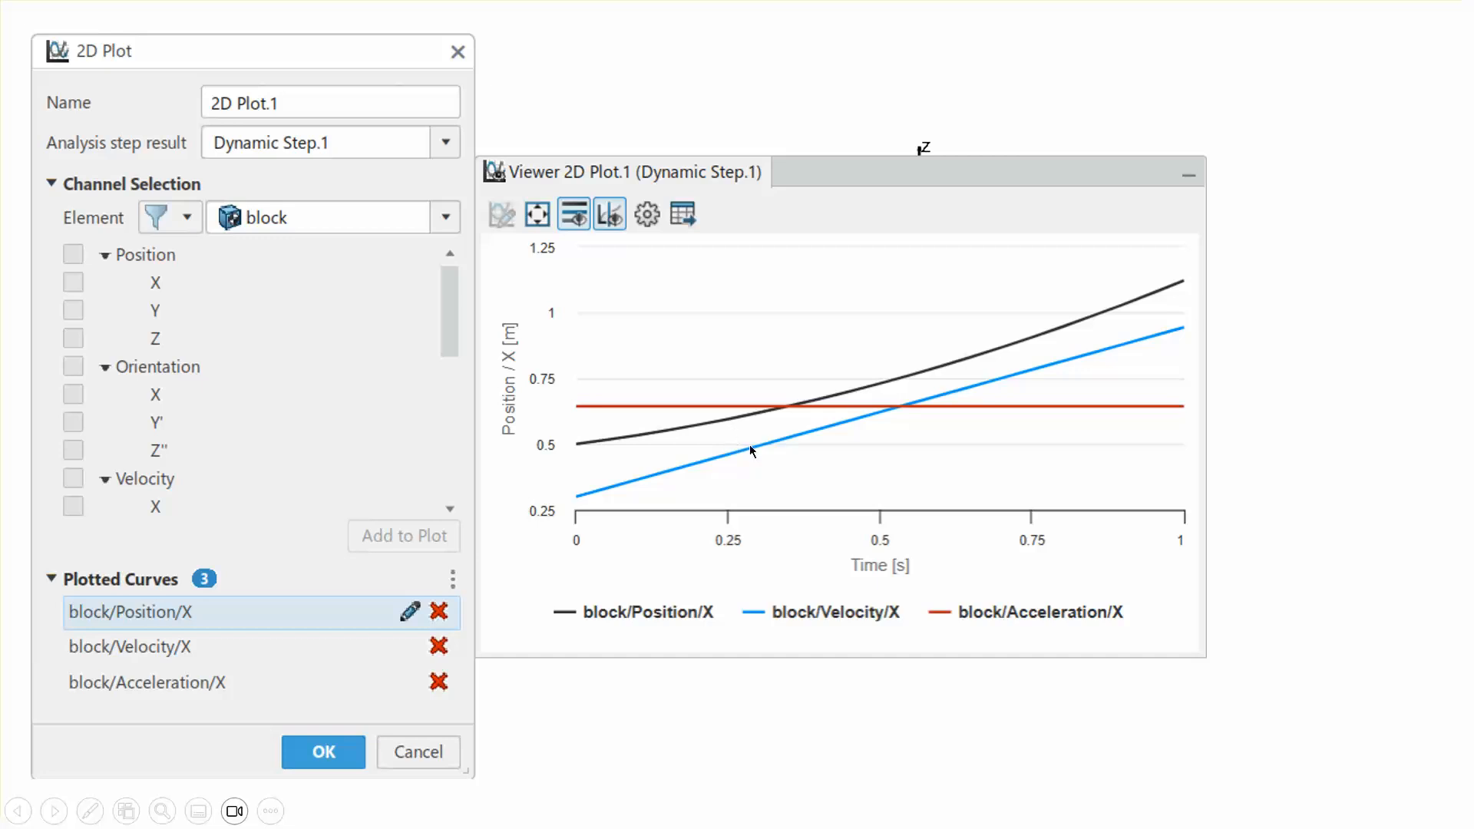
left_click(851, 490)
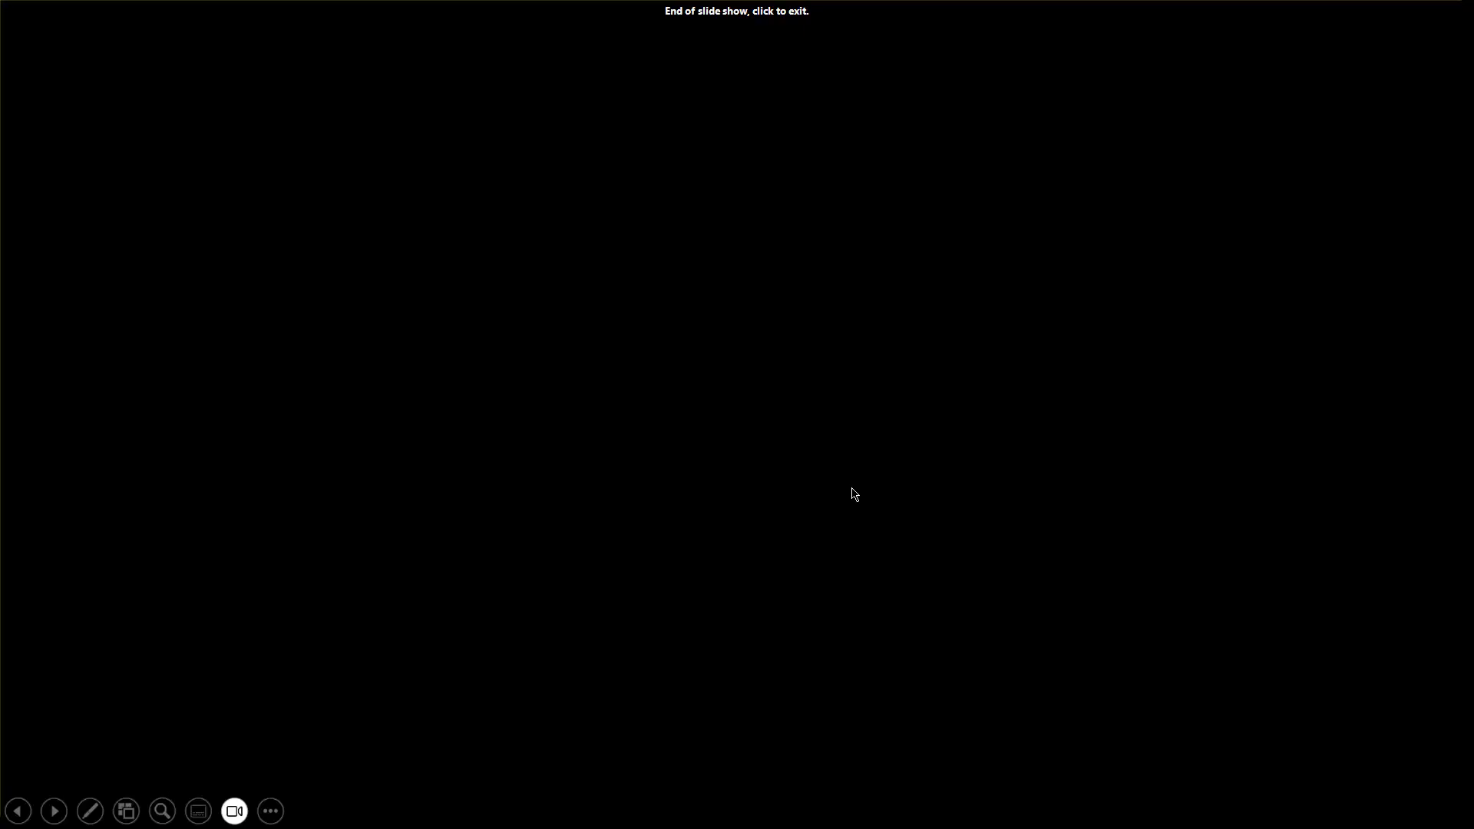
left_click(850, 494)
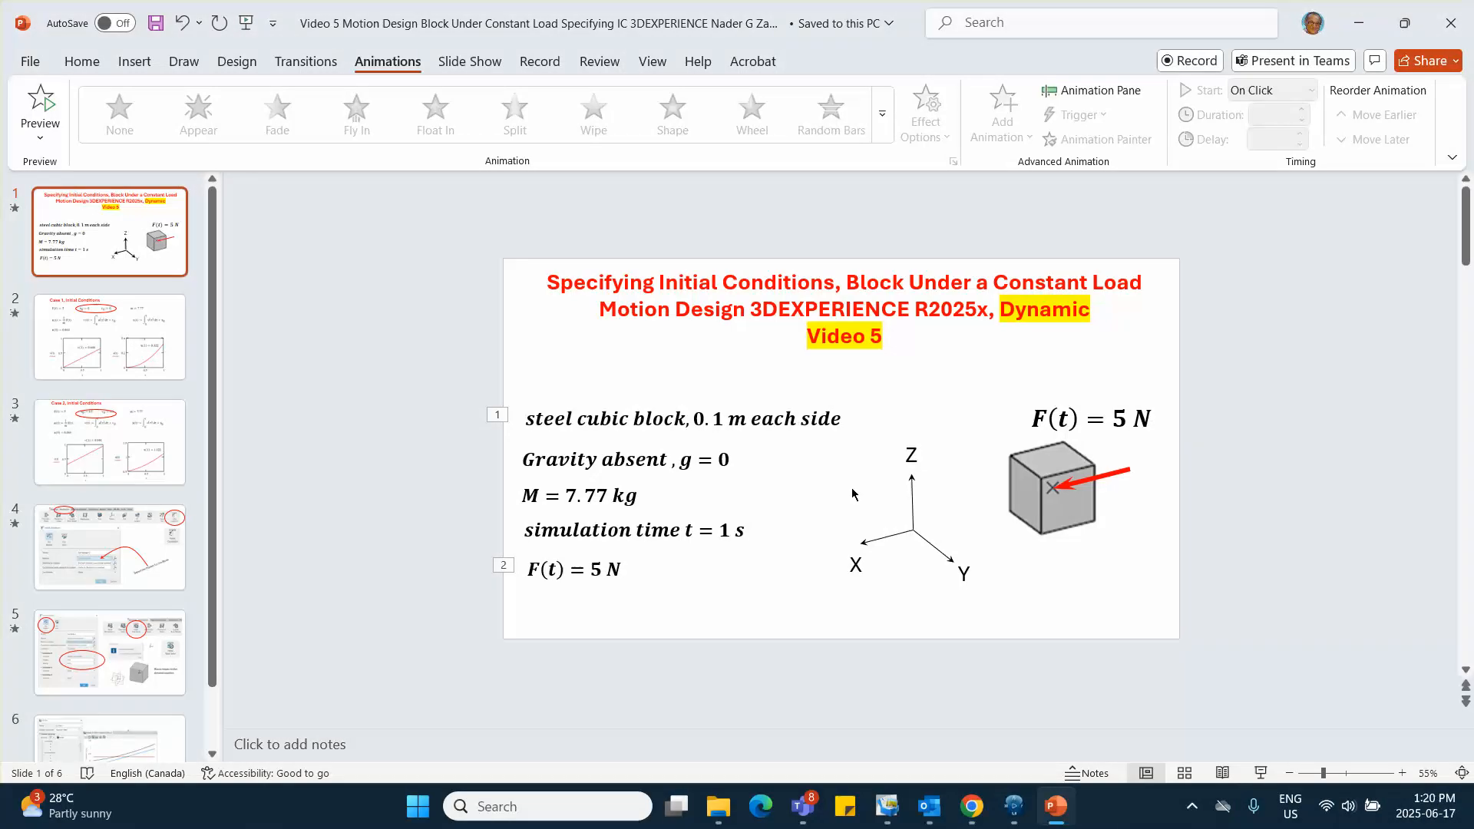
- Switch to 3DEXPERIENCE and start the Assembly Design app with a new physical product
left_click(1015, 806)
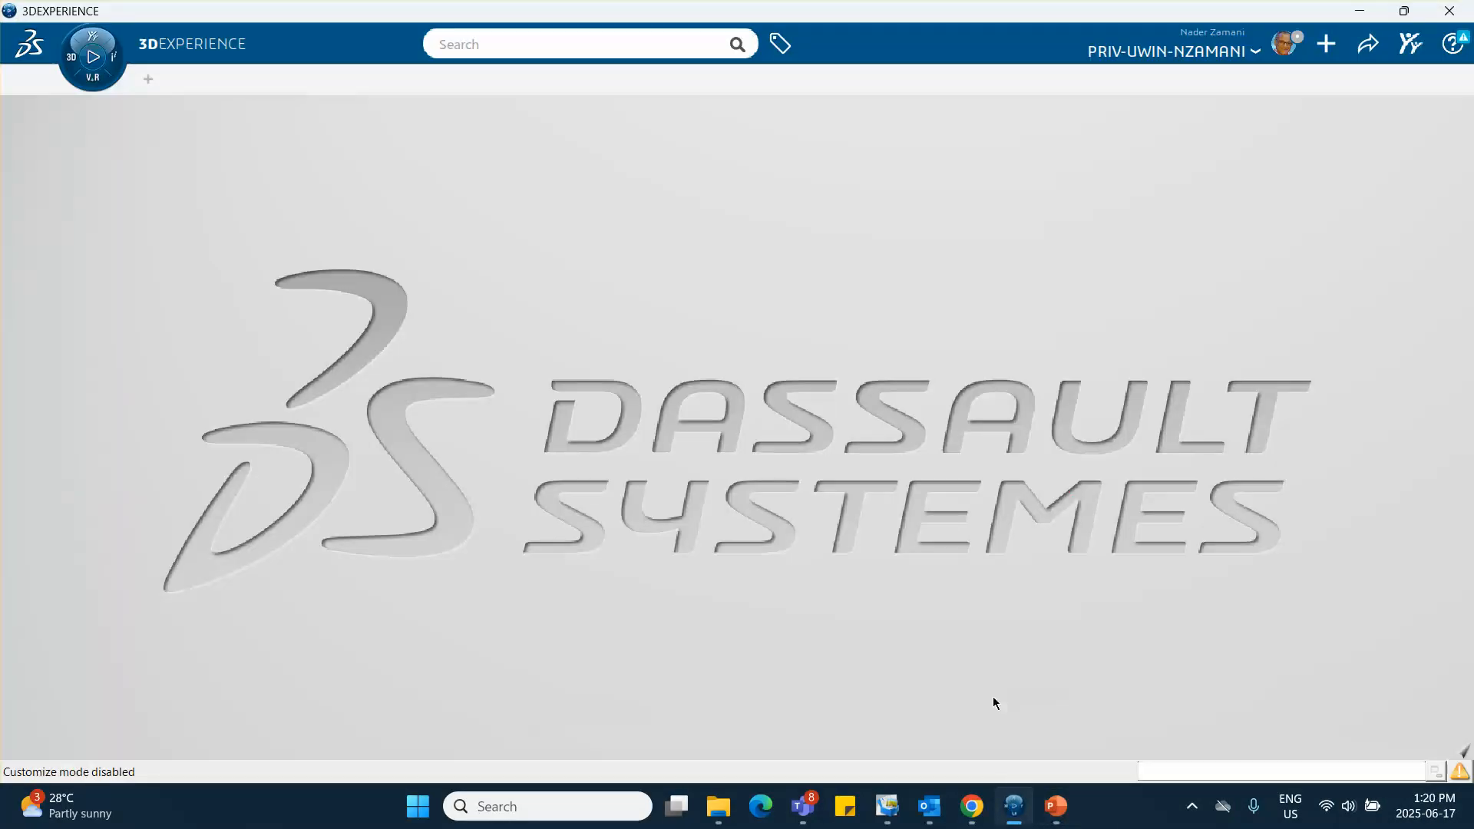
left_click(70, 54)
scroll(131, 188, "up", 5)
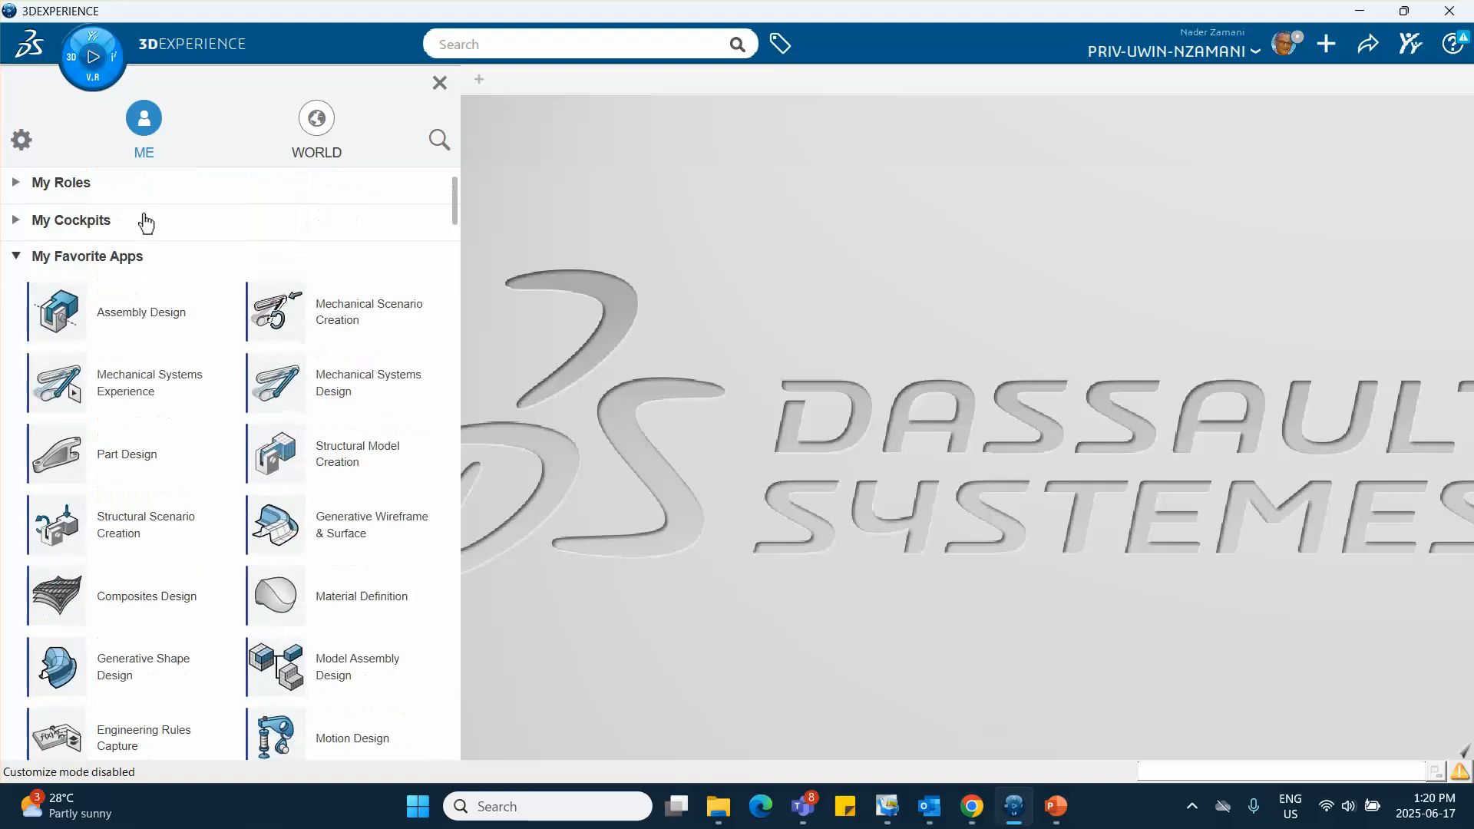
left_click(139, 318)
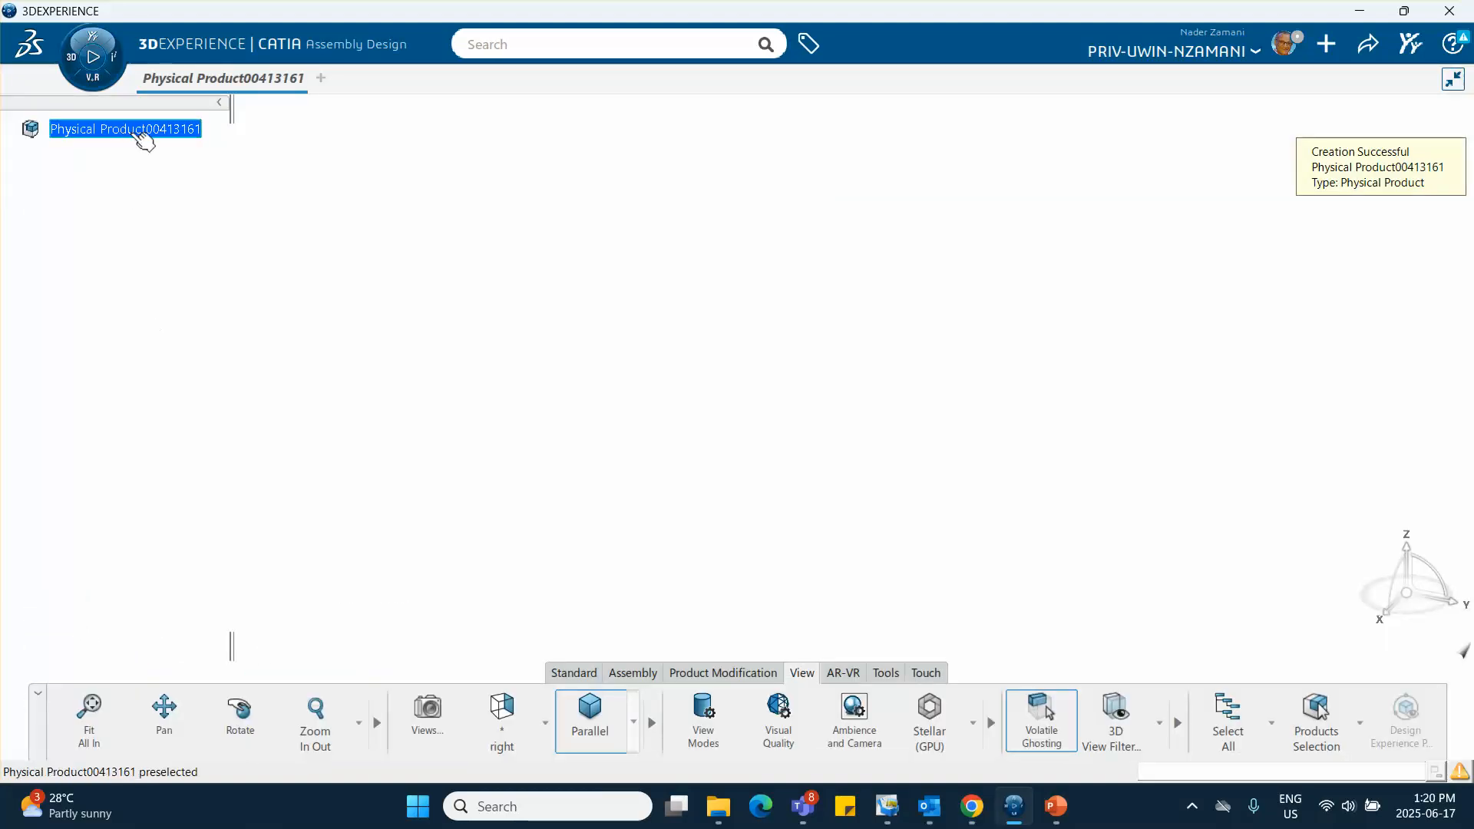
- Insert a new 3D Part under the root physical product
right_click(137, 134)
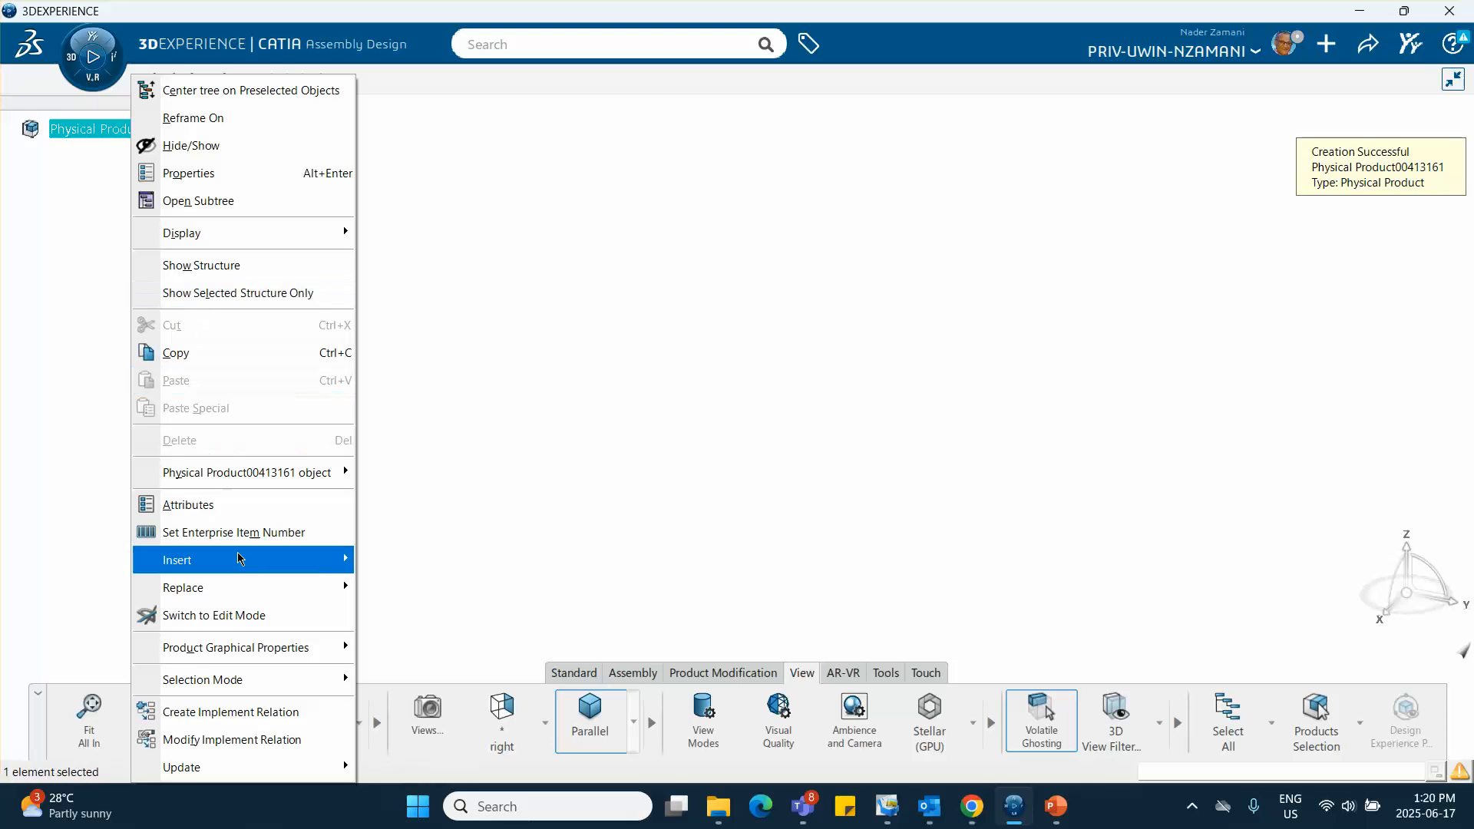
mouse_move(338, 559)
left_click(487, 194)
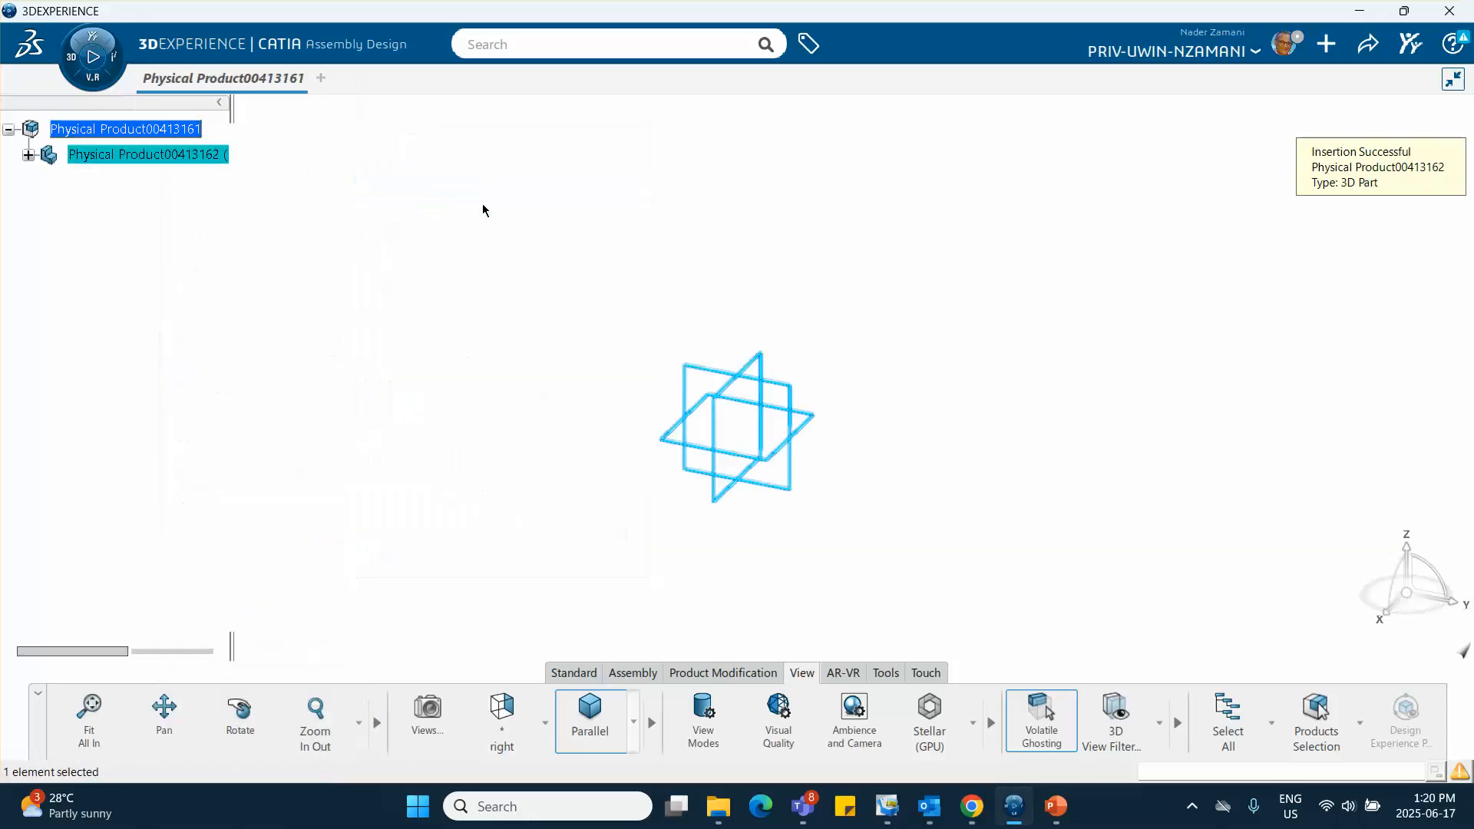
left_click(1192, 807)
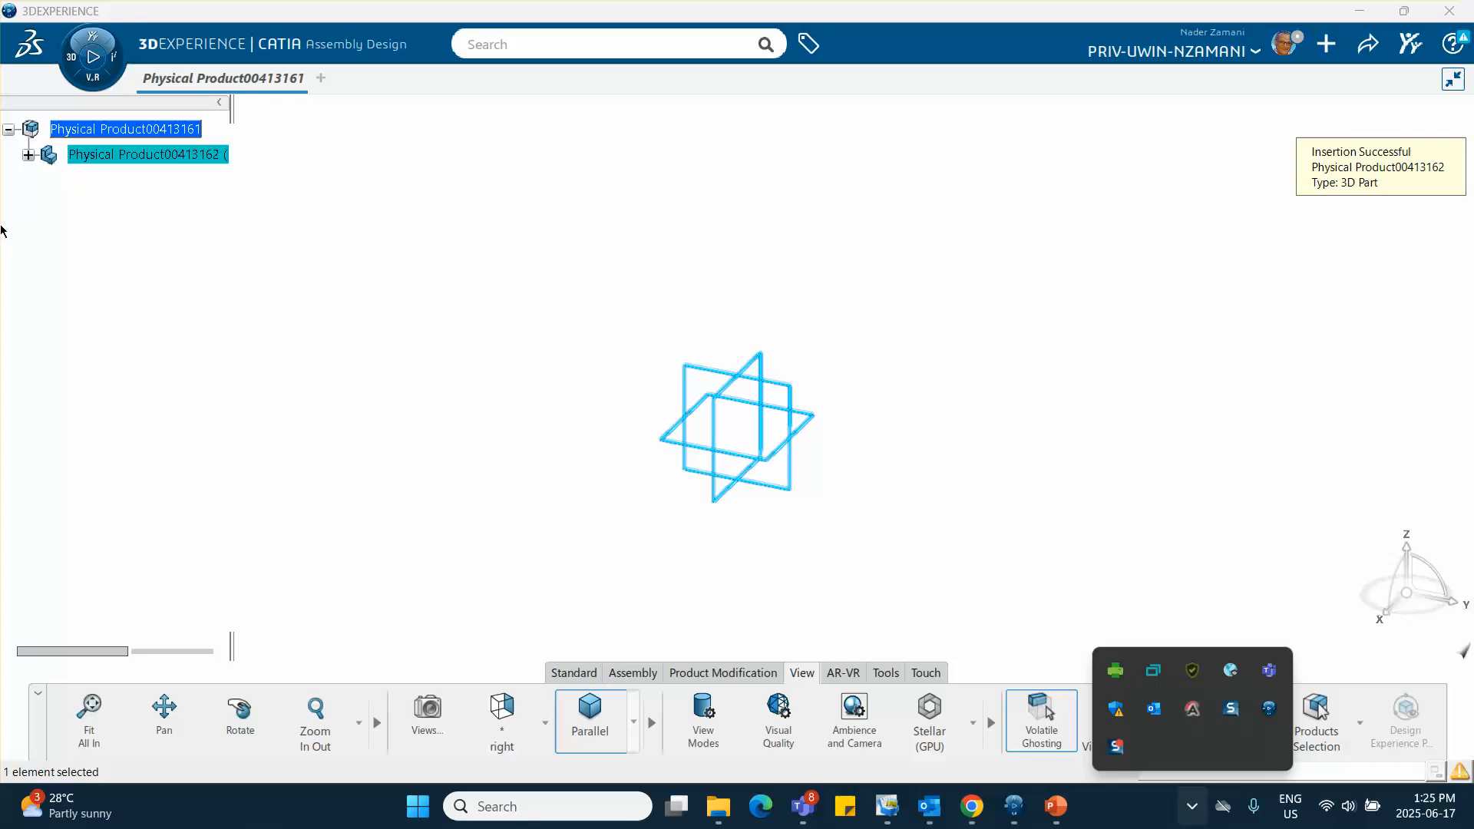
- Rename the inserted part as block in both its instance title and its reference title
right_click(128, 152)
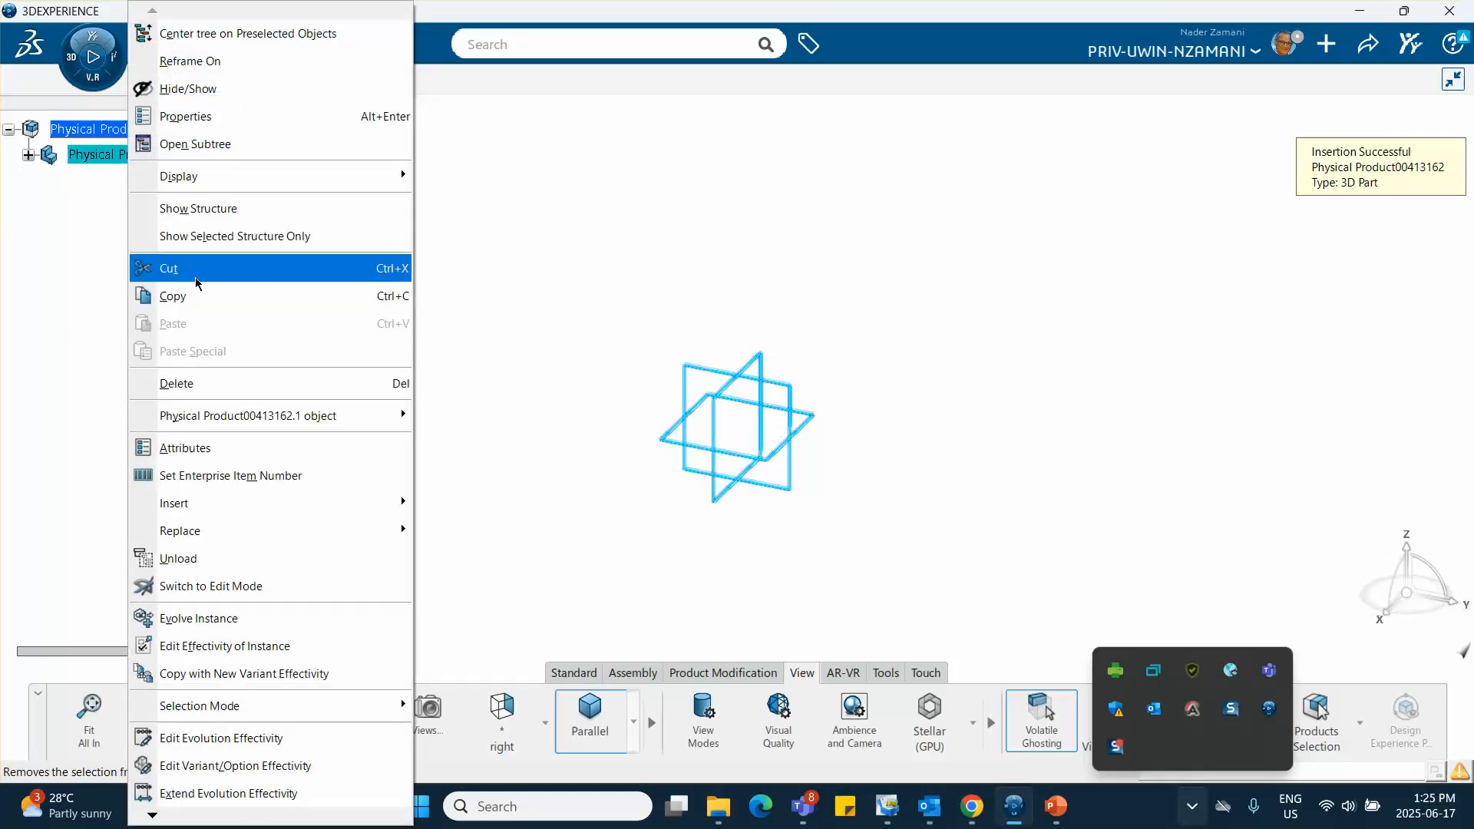
left_click(188, 115)
left_click_drag(1029, 276, 752, 273)
type("block")
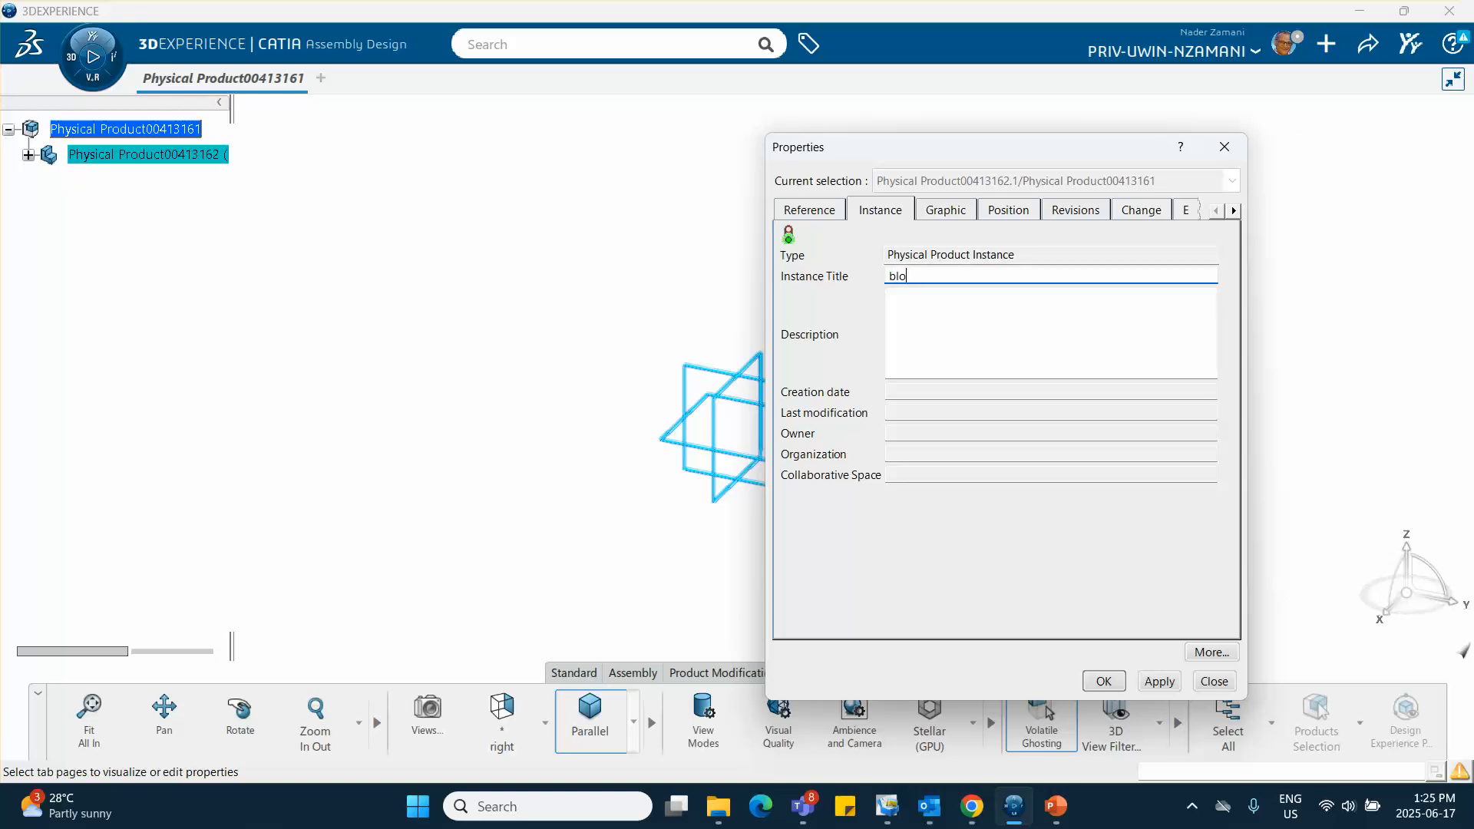
left_click(818, 209)
left_click_drag(1069, 275, 775, 270)
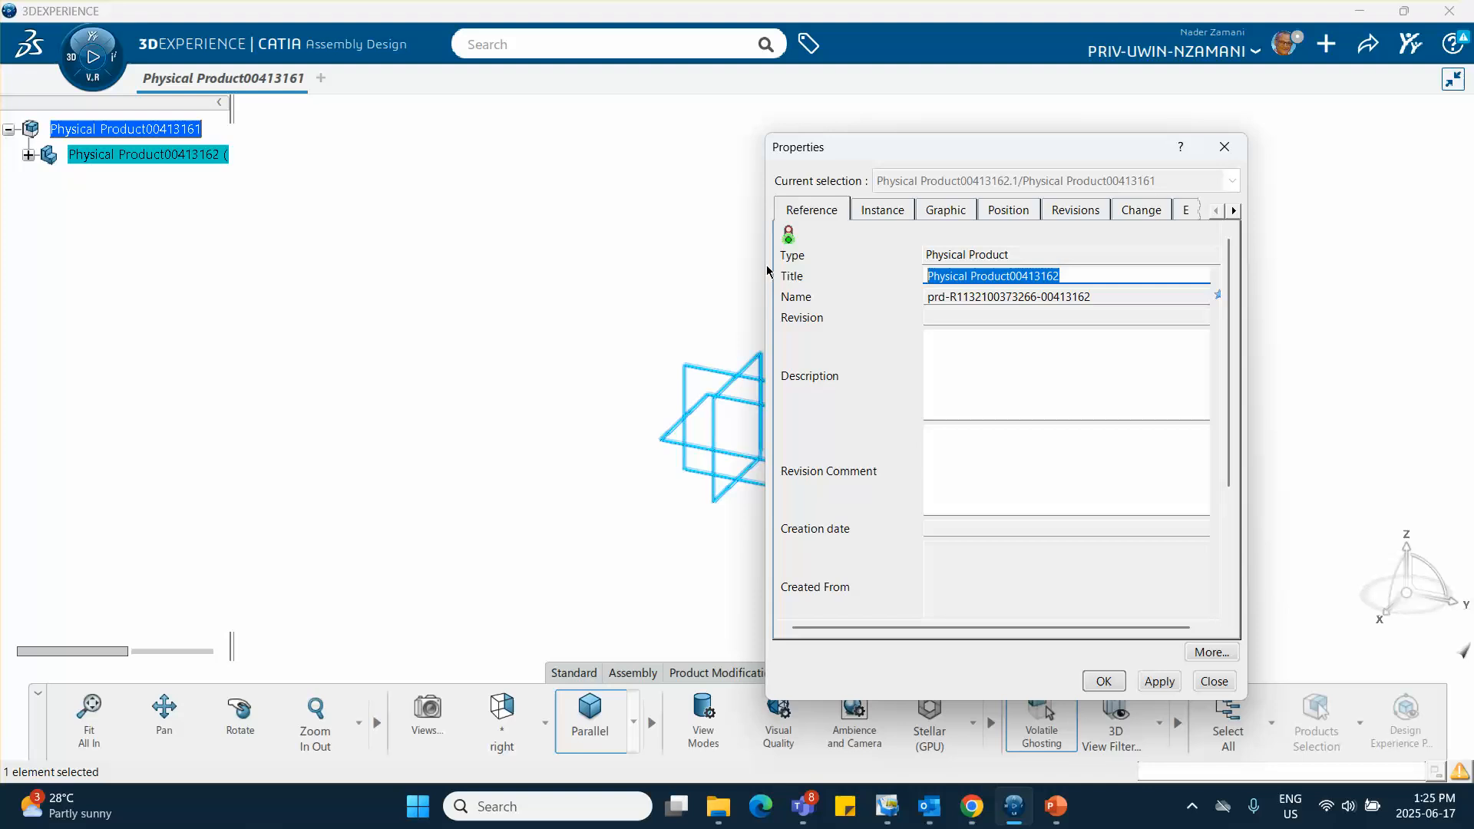
type("bloc")
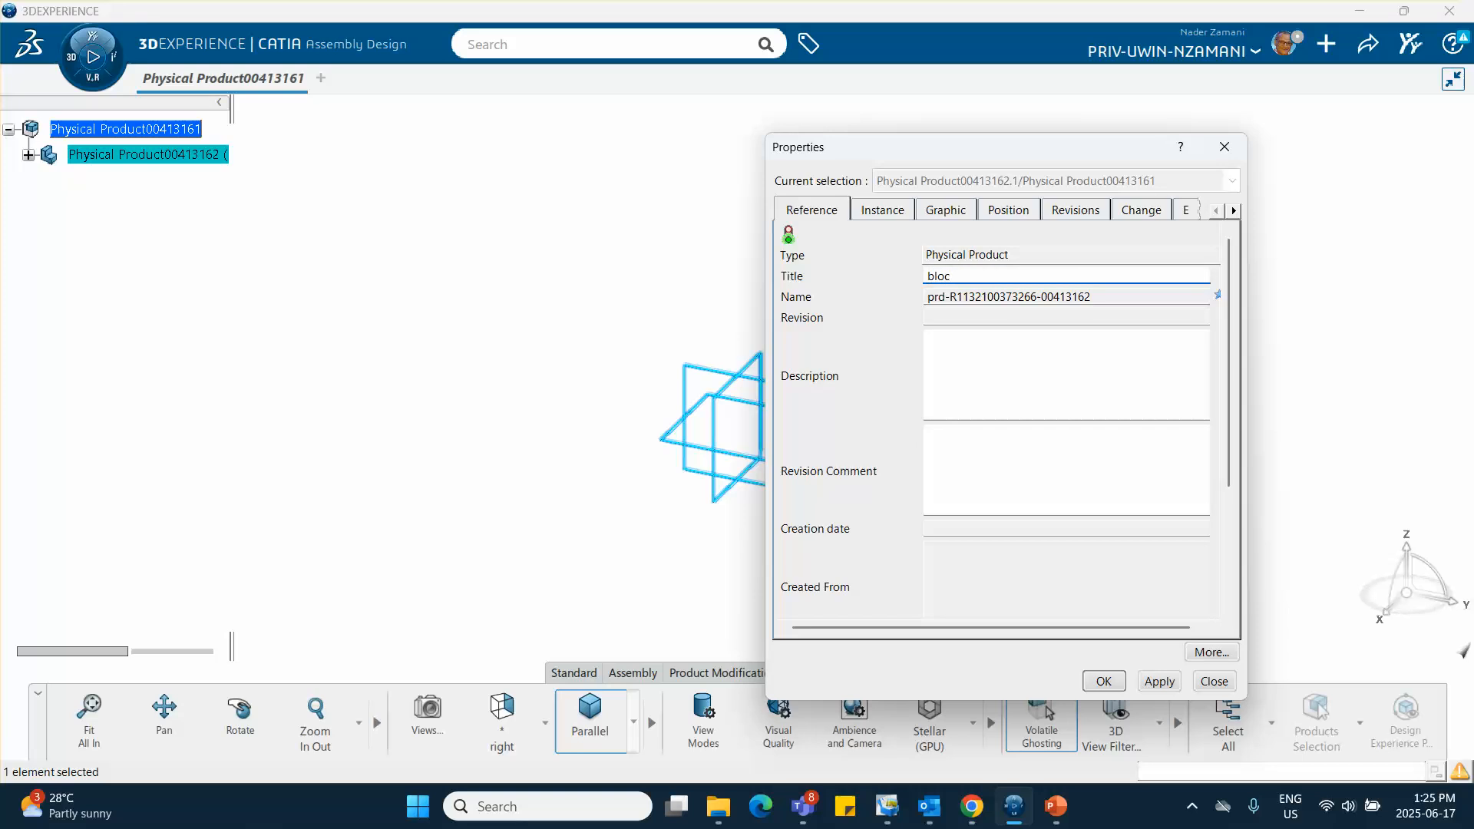
type("k")
left_click(1104, 681)
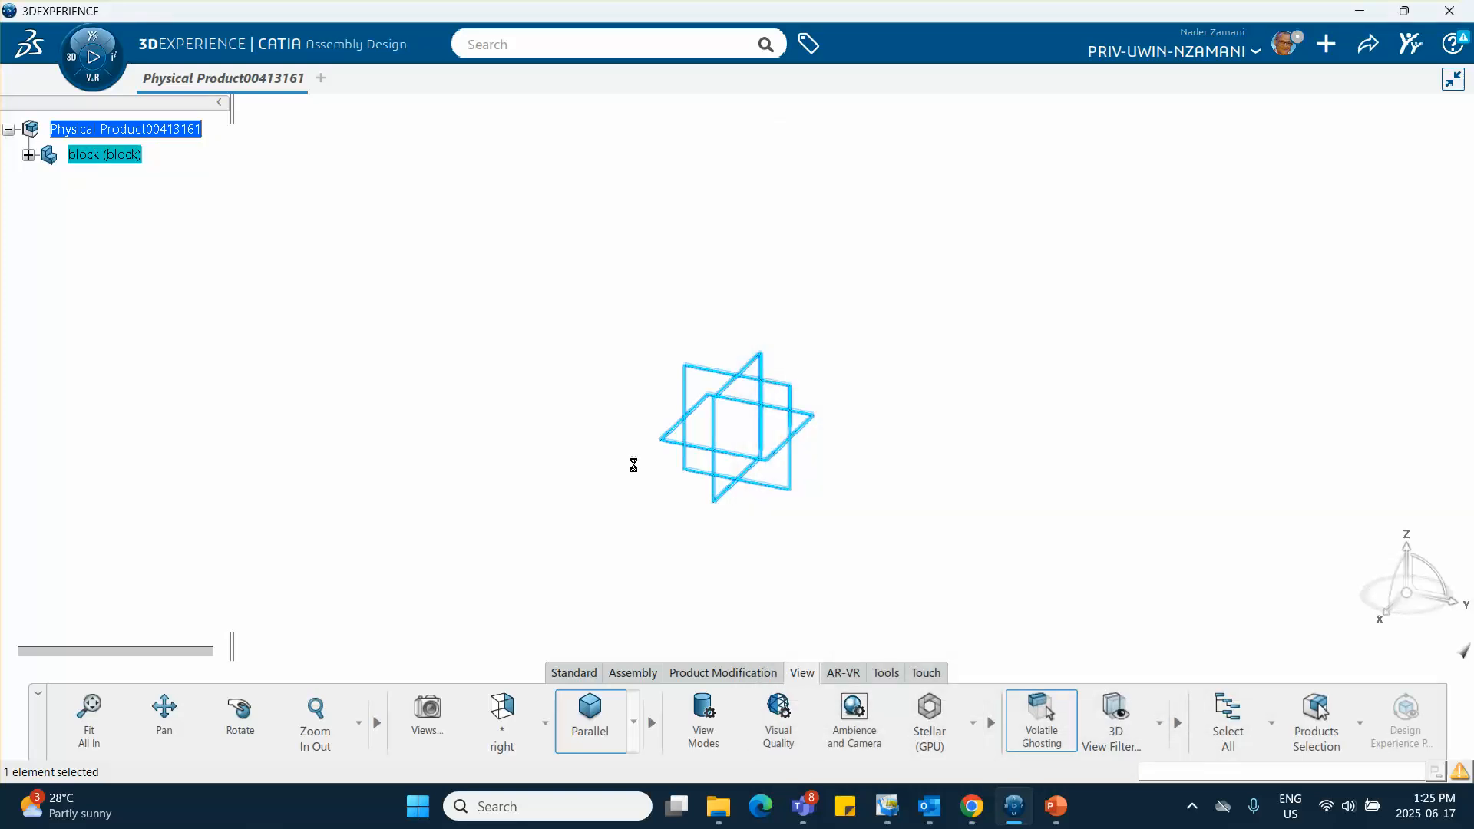
- Open the block's 3D shape for editing and sketch a rectangle on its yz plane, above and to the right of the origin
left_click(28, 155)
double_click(138, 181)
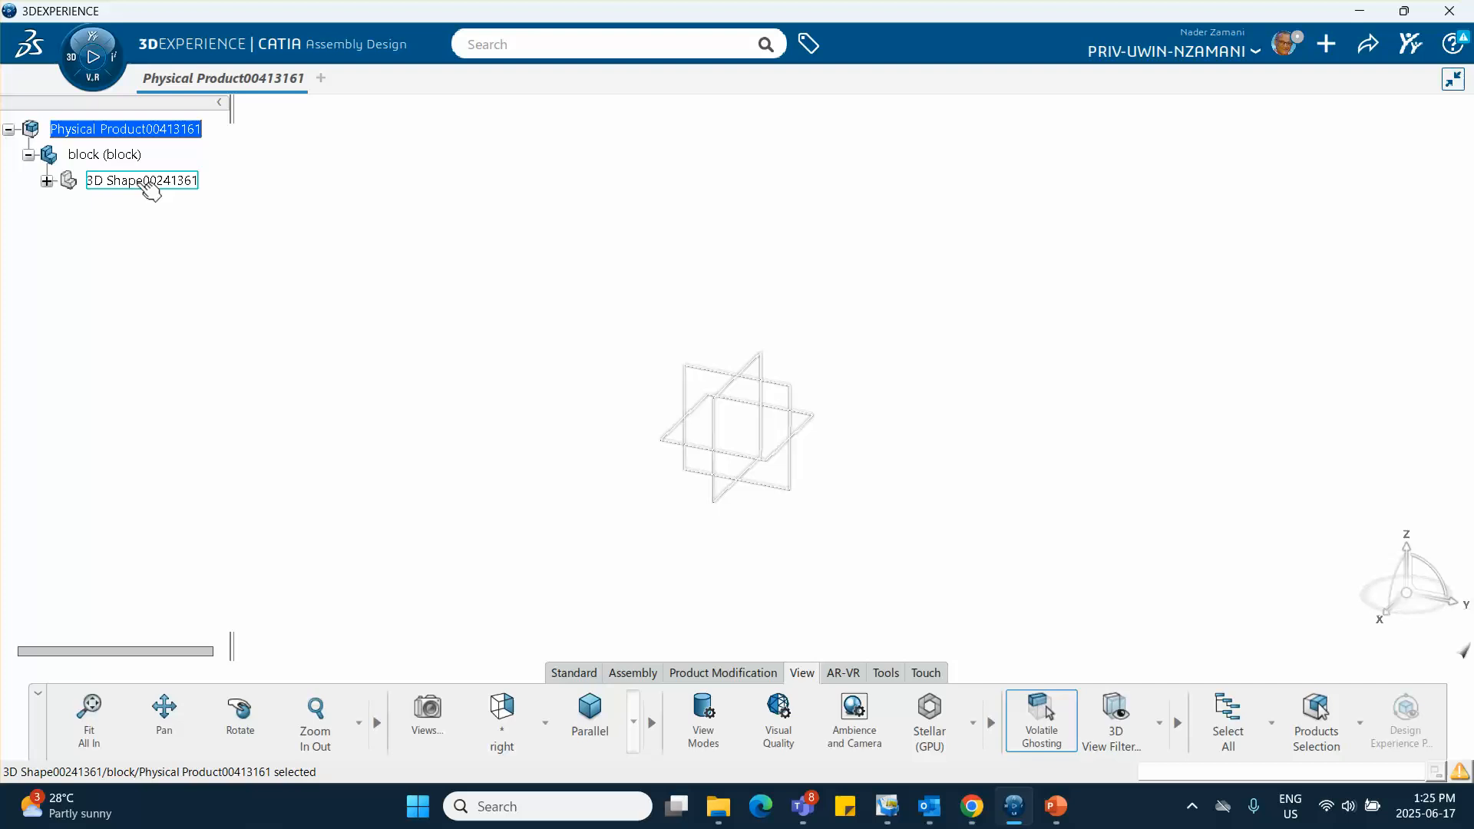
left_click(793, 403)
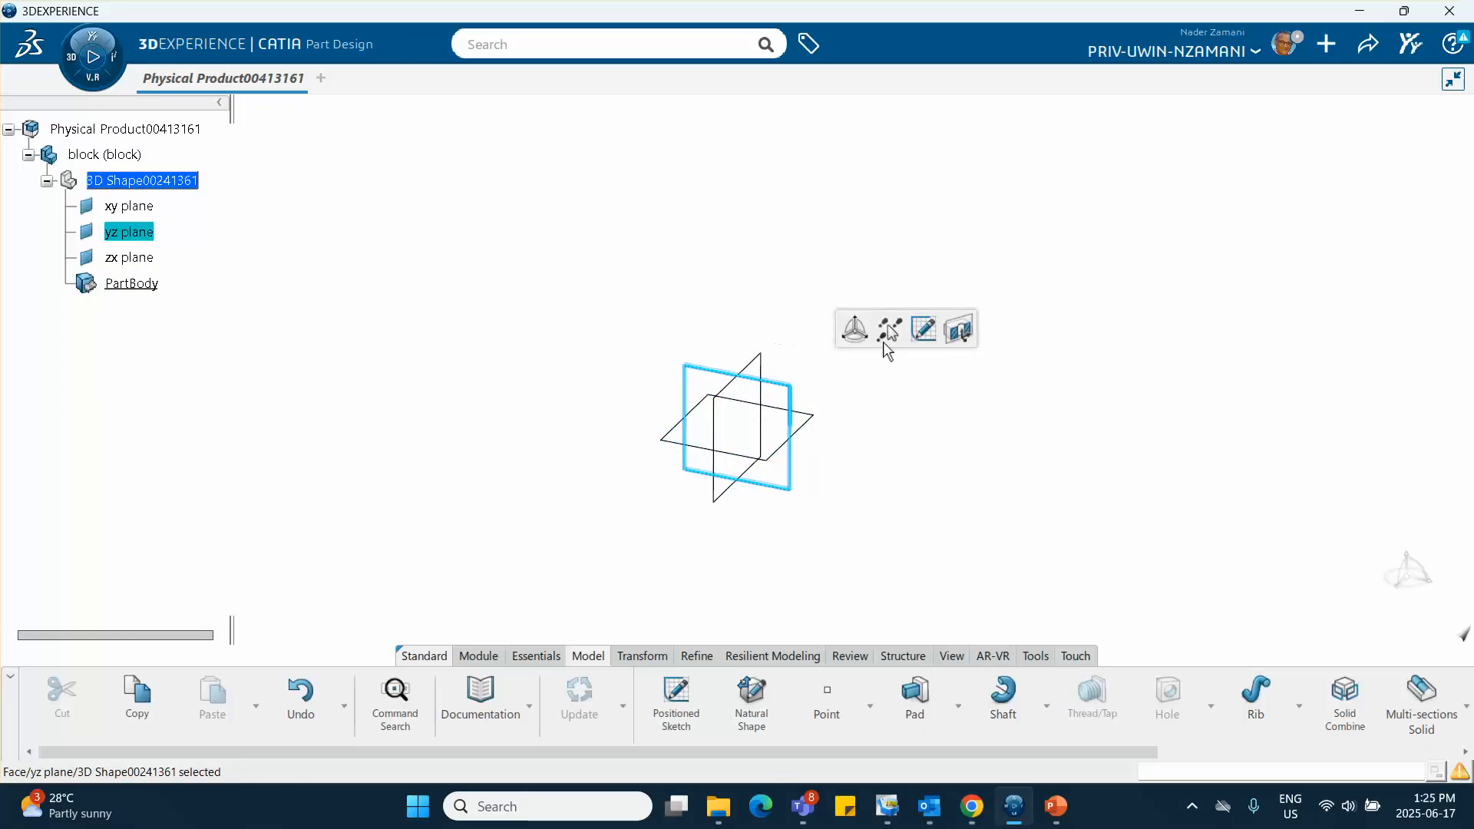
left_click(923, 329)
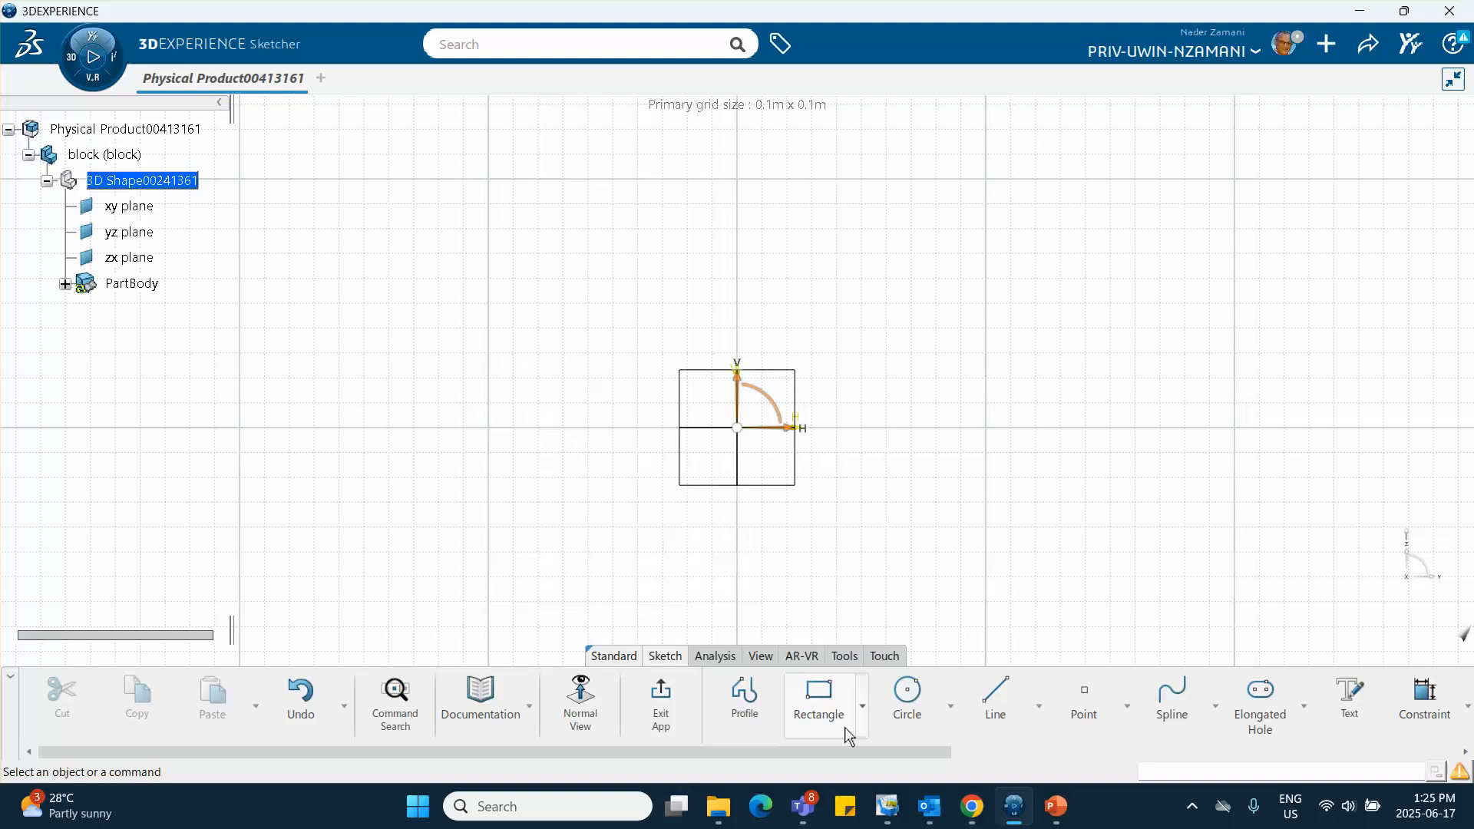
left_click(818, 695)
left_click(884, 219)
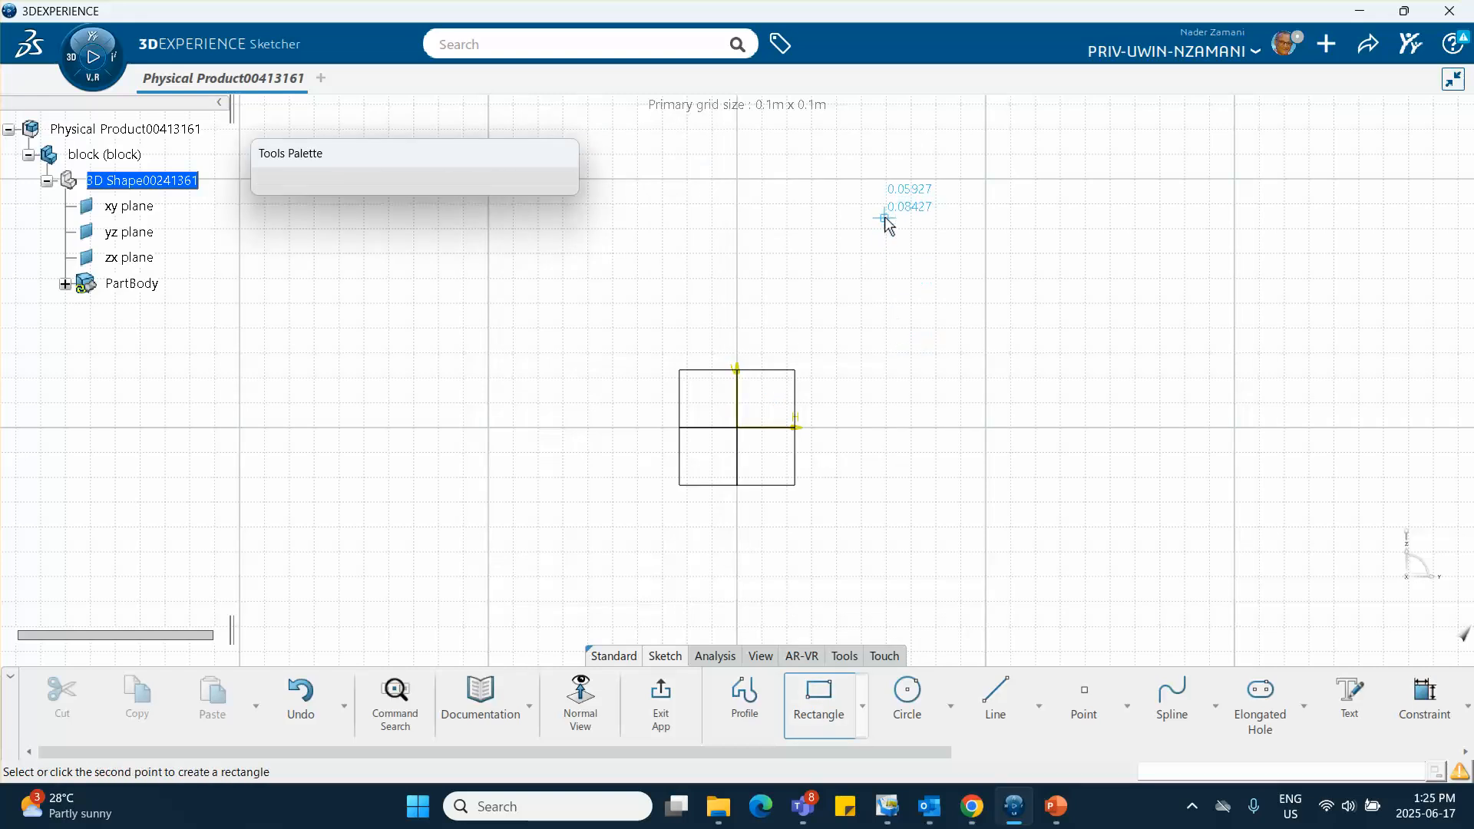
left_click(1008, 325)
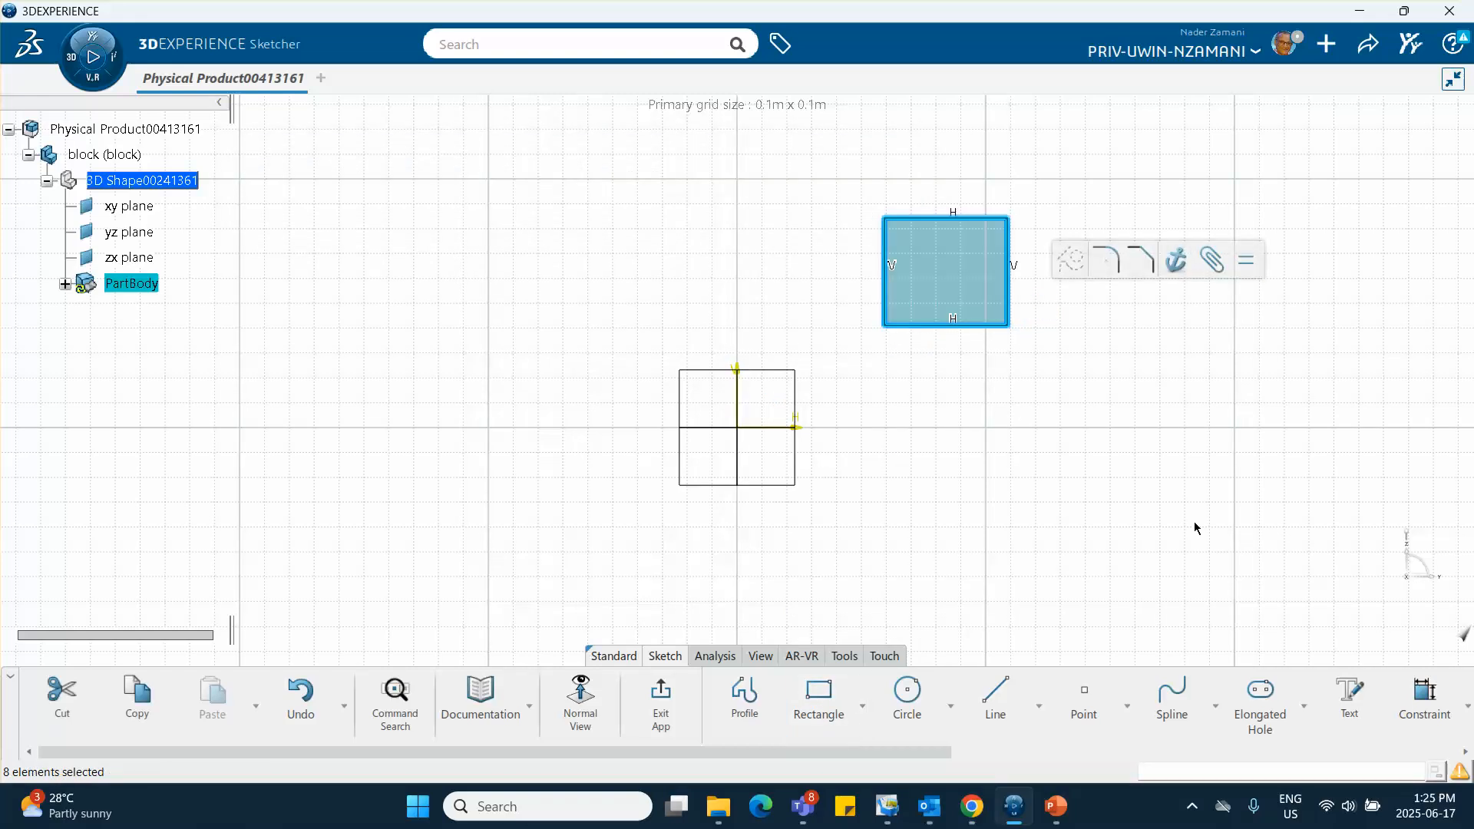
- Constrain the rectangle's lower horizontal edge to 0.1 m and accept scaling of all sketch elements
left_click(1424, 695)
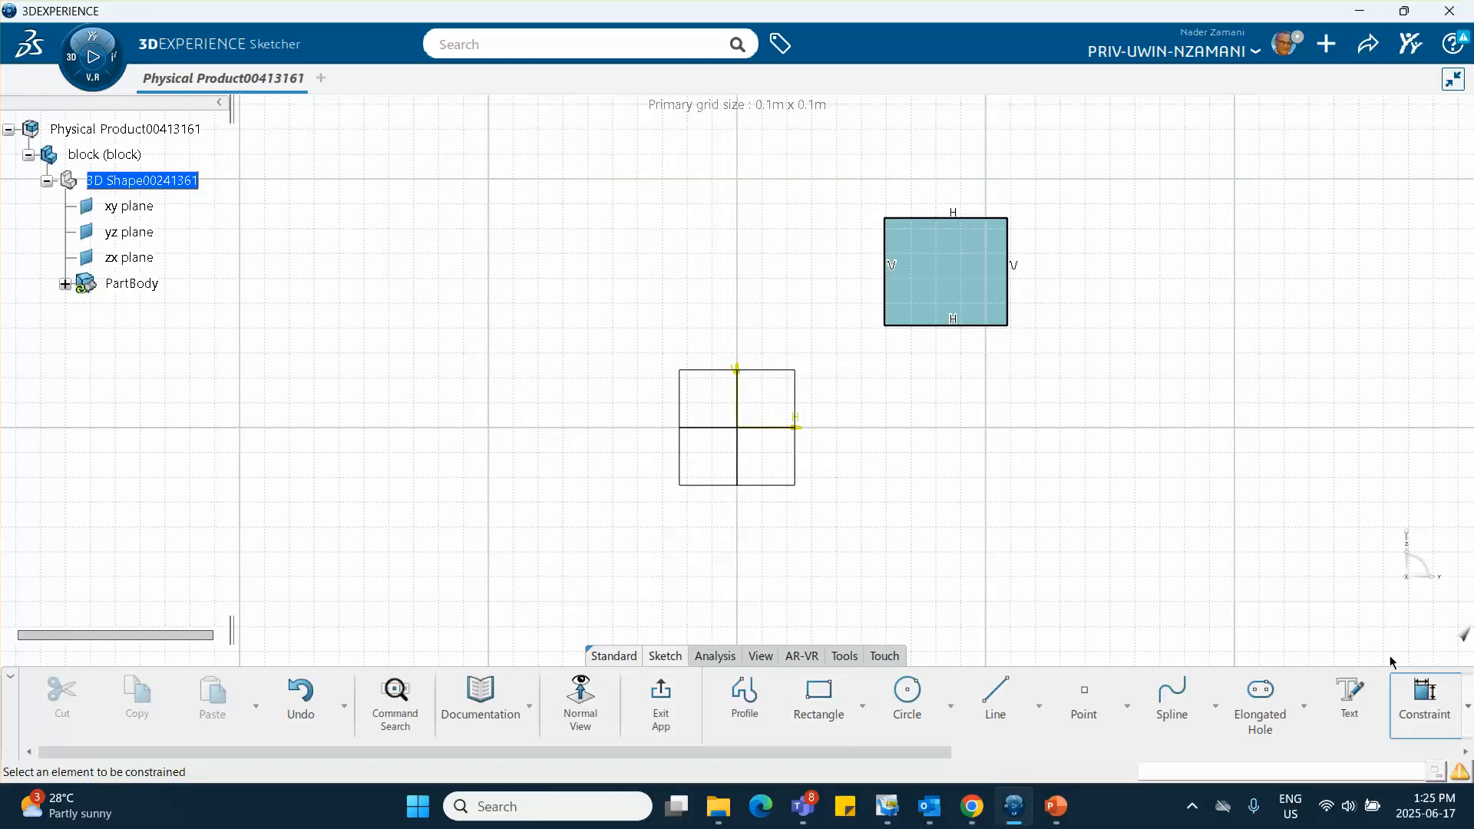
left_click(964, 326)
left_click(955, 386)
type(".1")
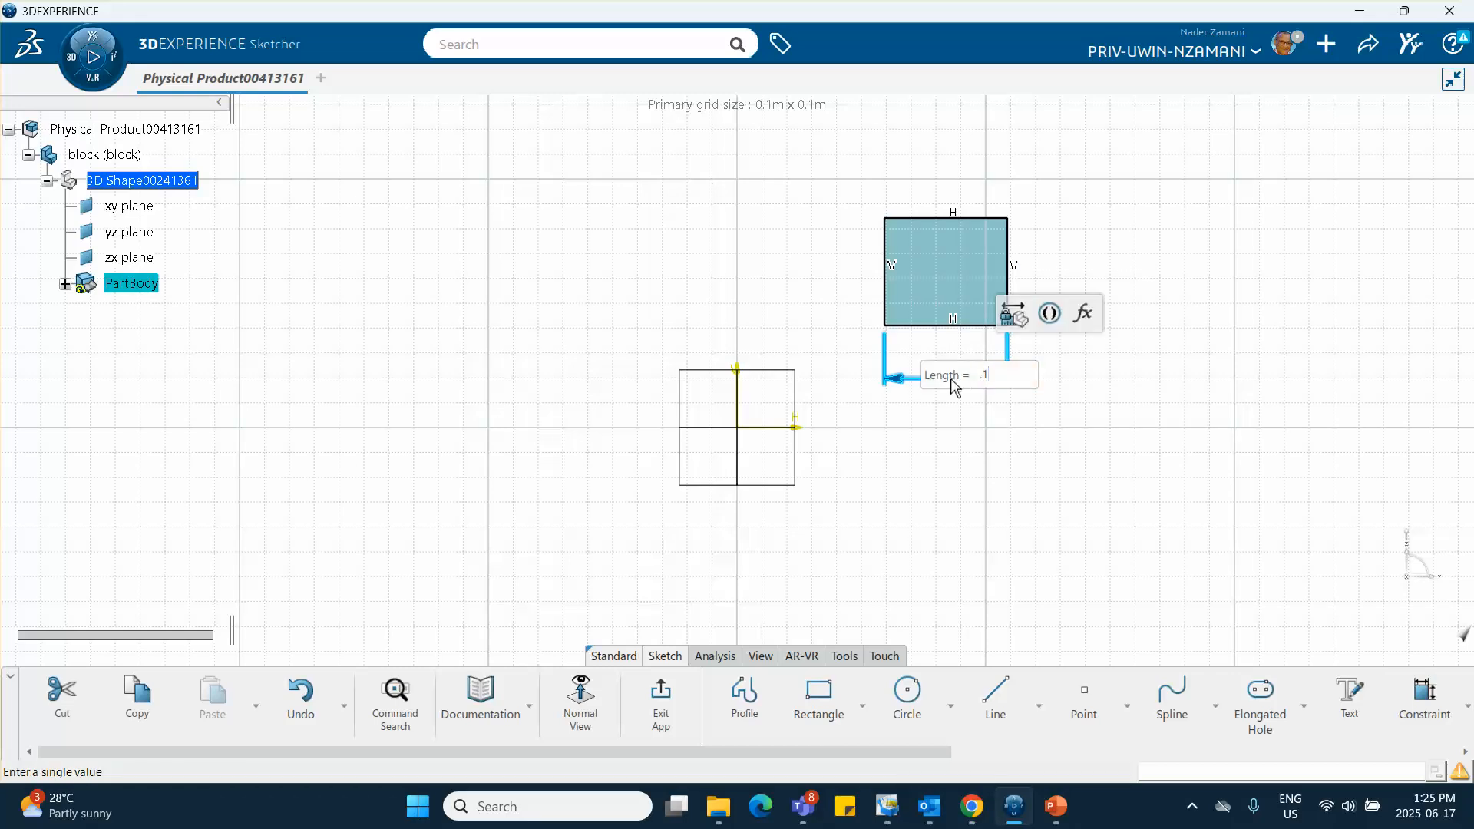
key("Return")
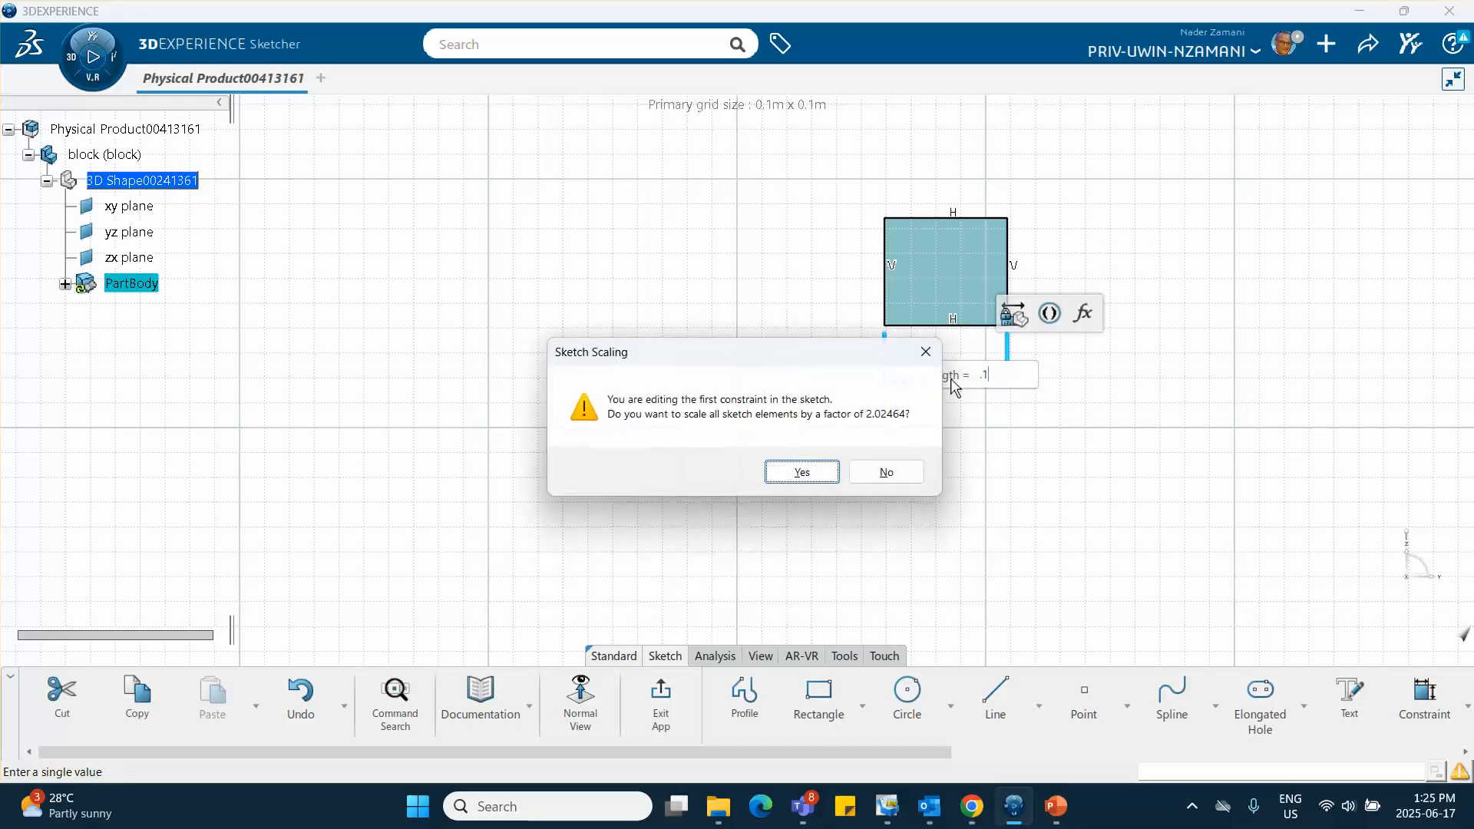
left_click(802, 472)
- Constrain the rectangle's right vertical edge to 0.1 m and exit the sketch
middle_click_drag(1195, 266, 926, 466)
left_click(1018, 280)
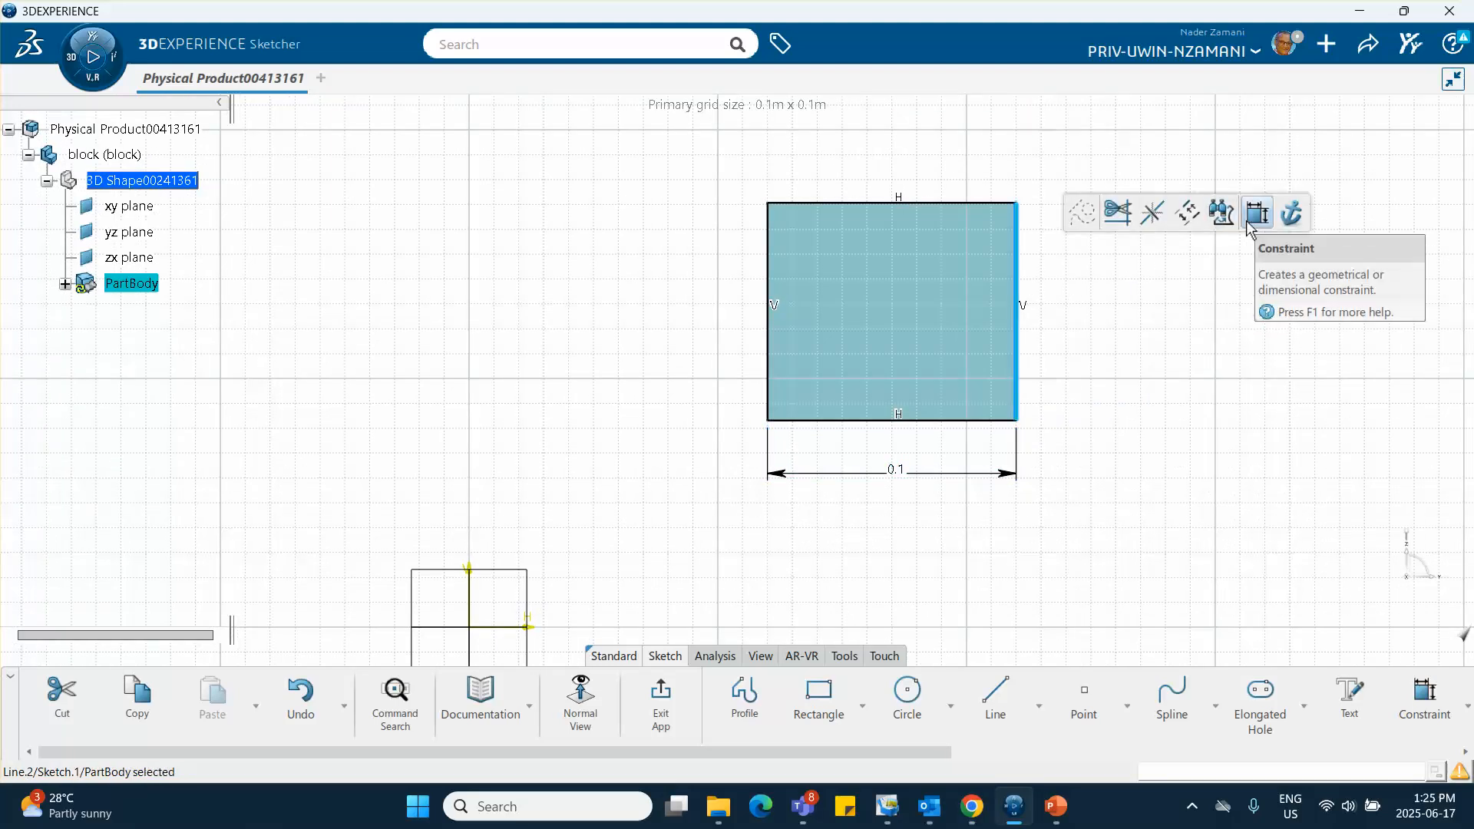
left_click(1257, 212)
left_click(1096, 297)
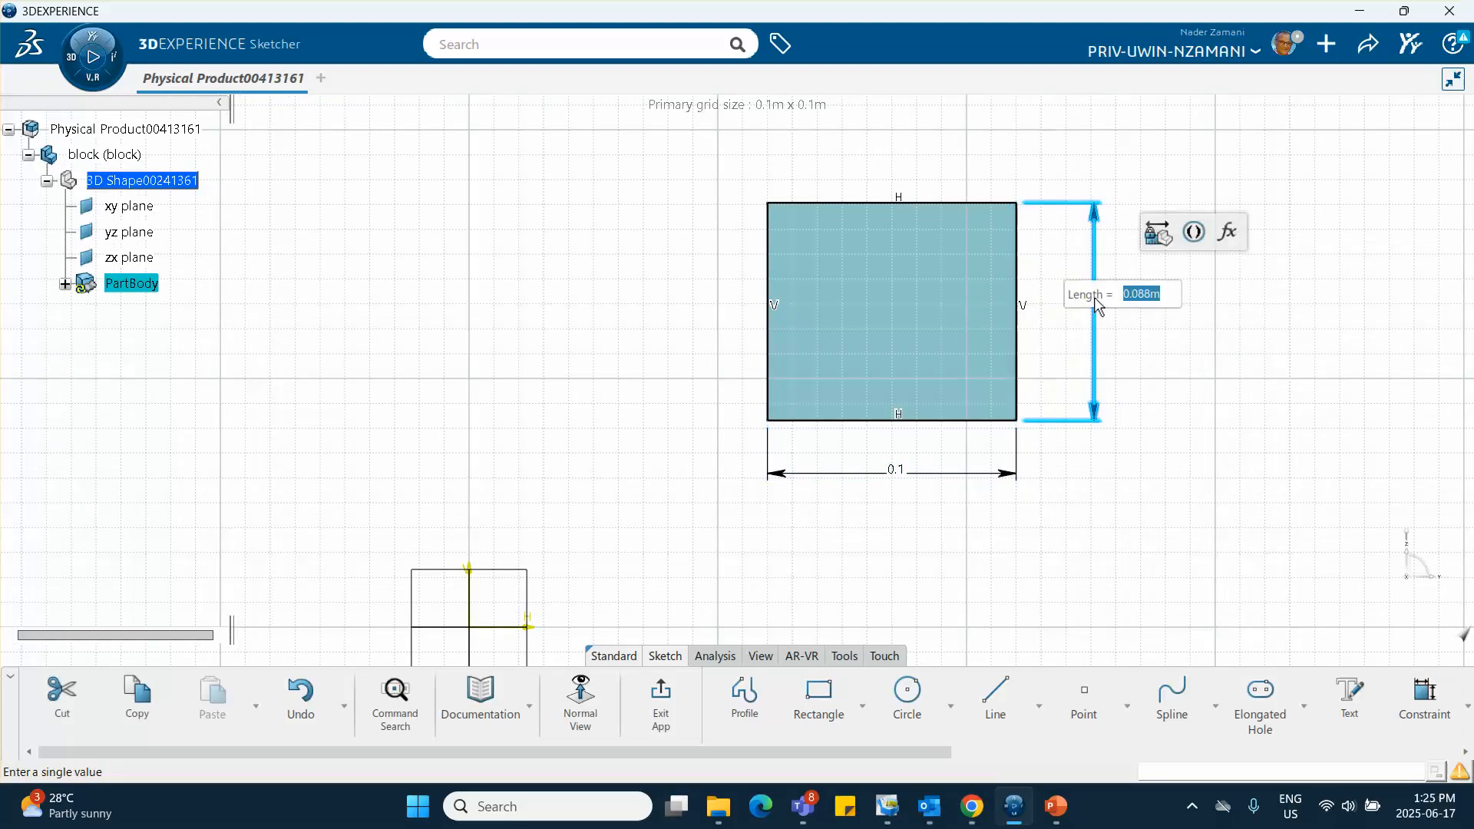
type("0.1")
key("Return")
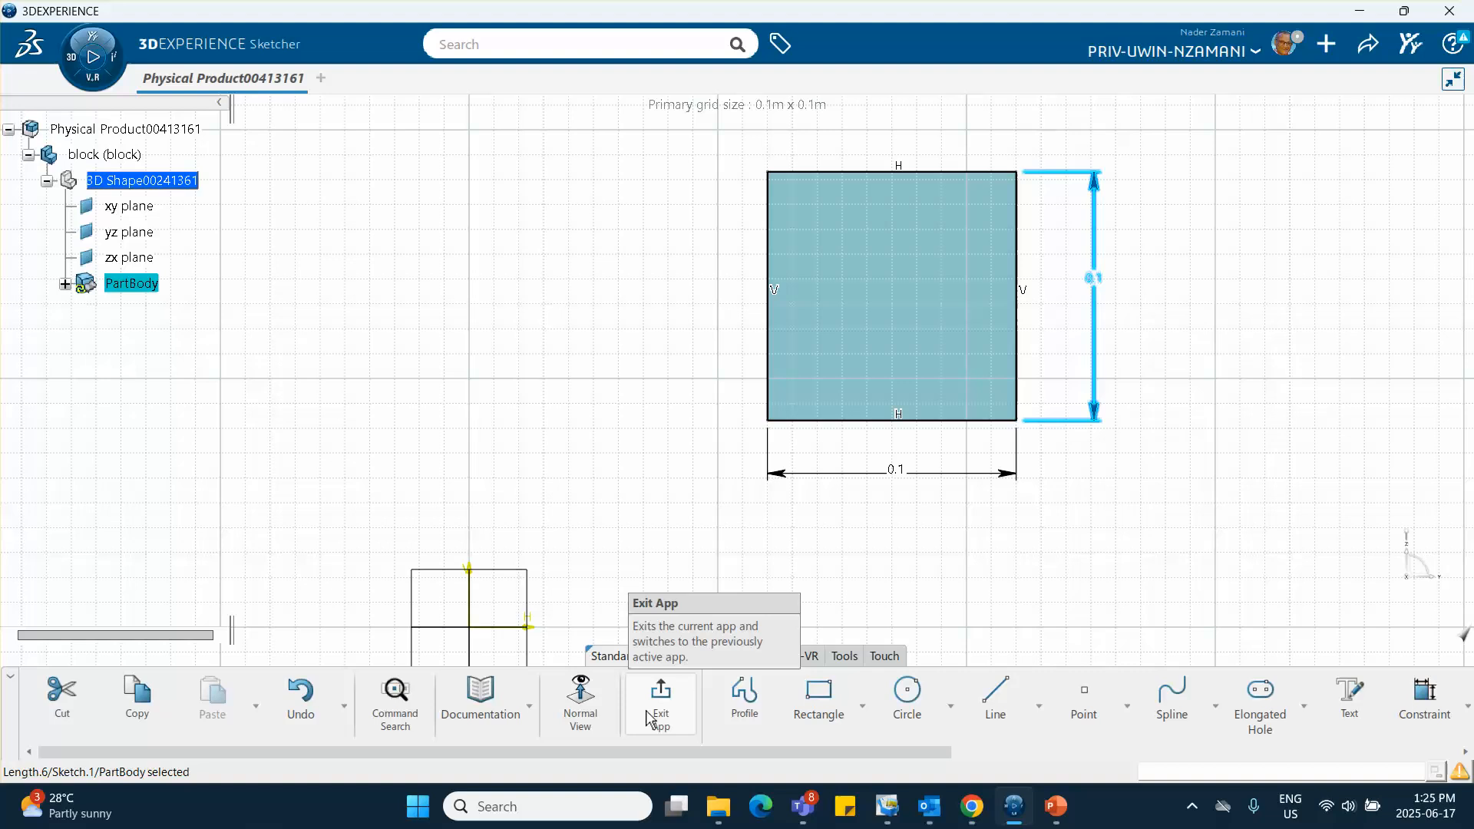
left_click(660, 693)
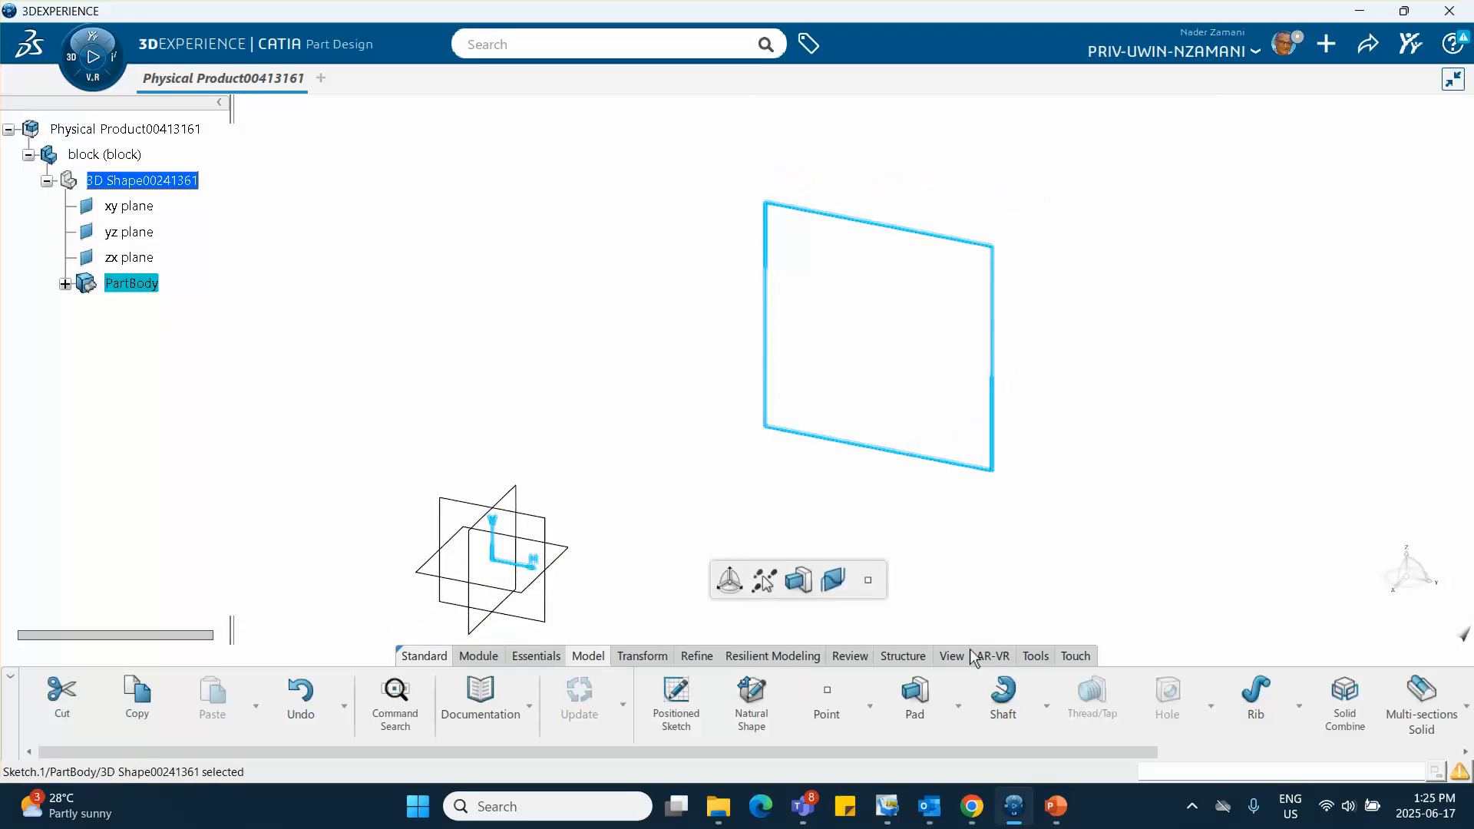
- Extrude the square sketch into a cube using Pad with a first limit length of 0.1 m
left_click(916, 695)
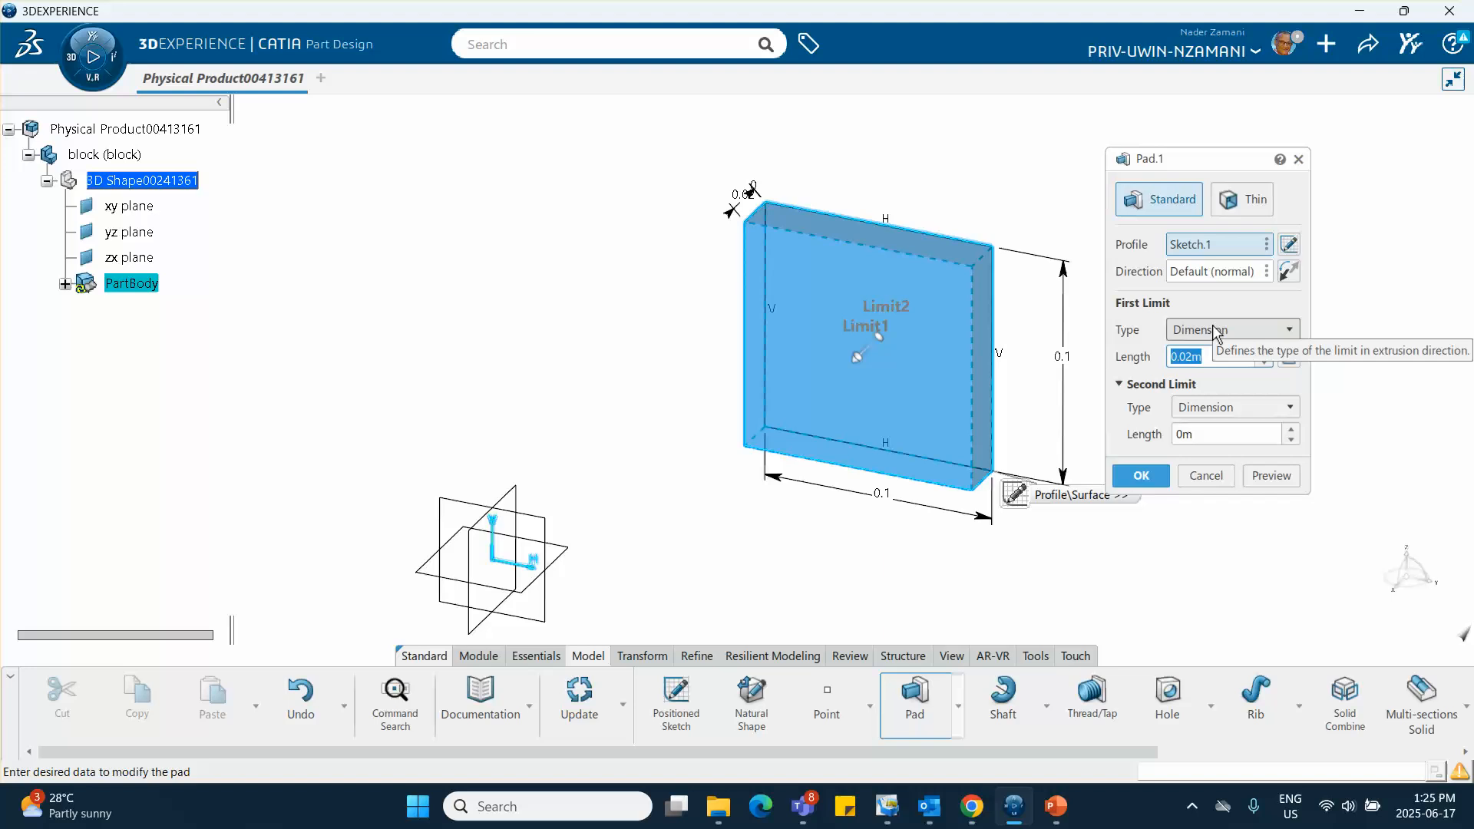
type(".1")
key("Return")
key("Return")
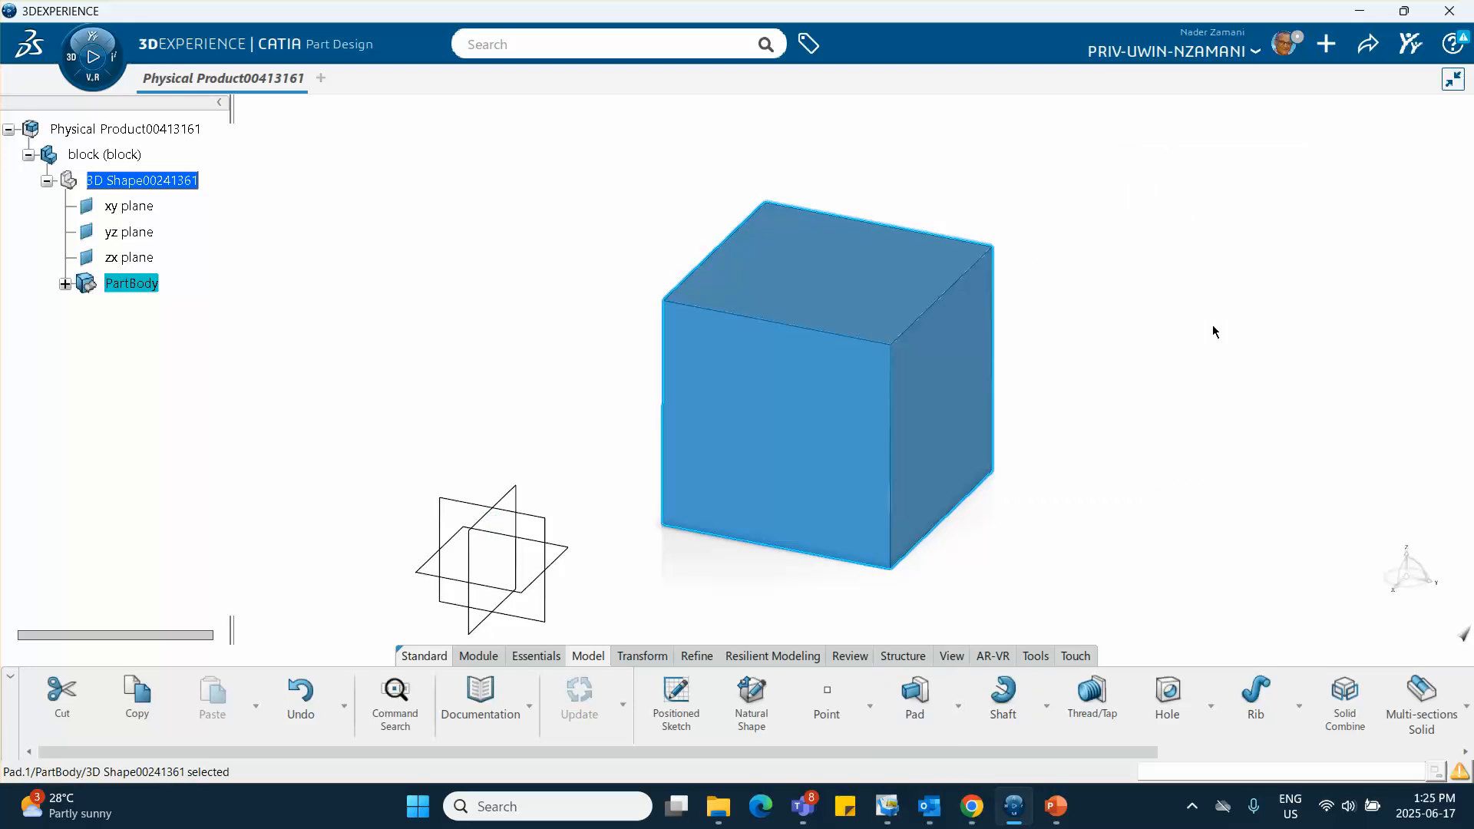
middle_click_drag(476, 308, 536, 236)
left_click(530, 210)
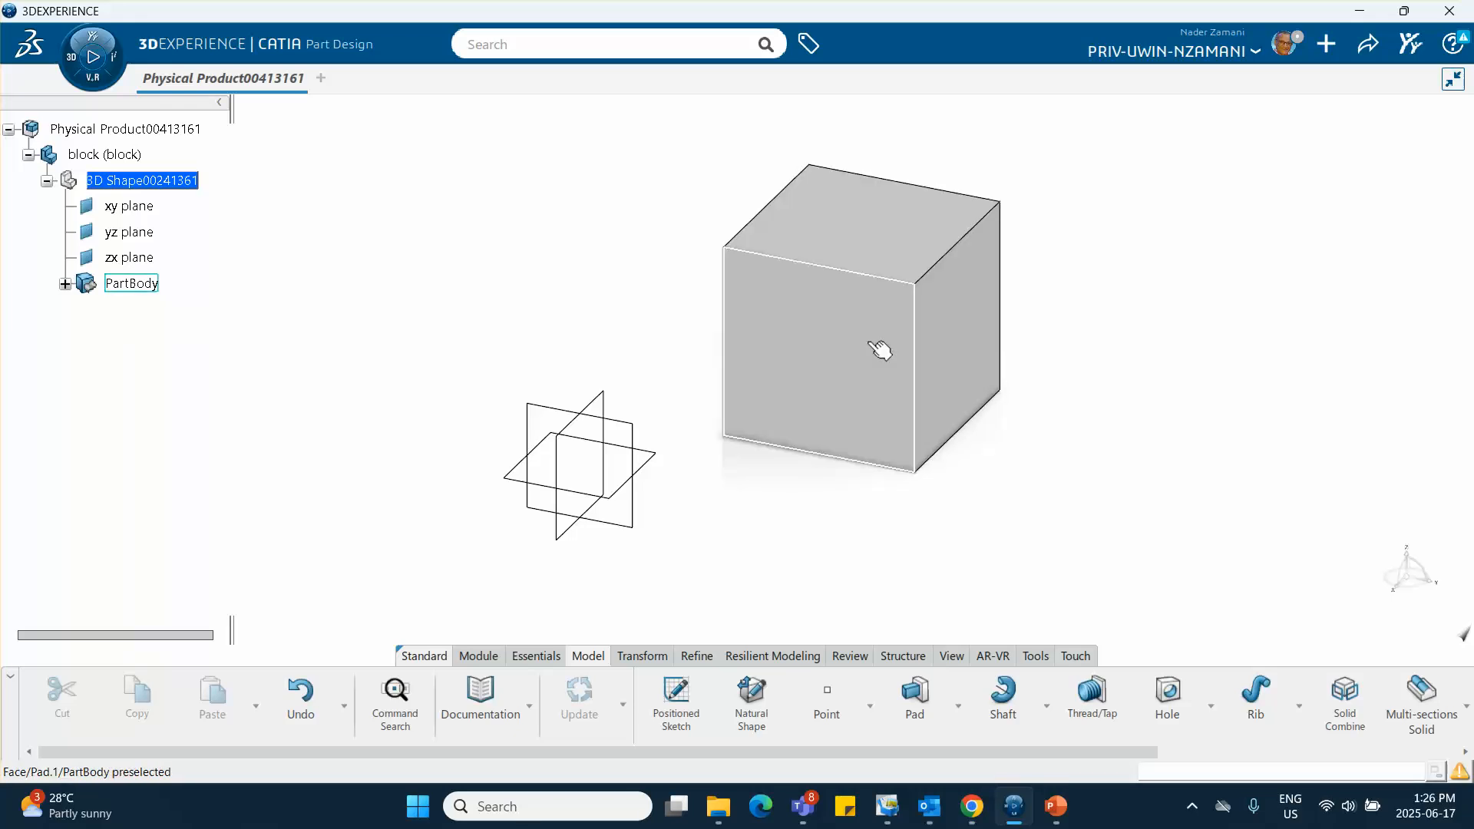
- Create a reference point at the center of gravity of the cube's solid pad
left_click(826, 693)
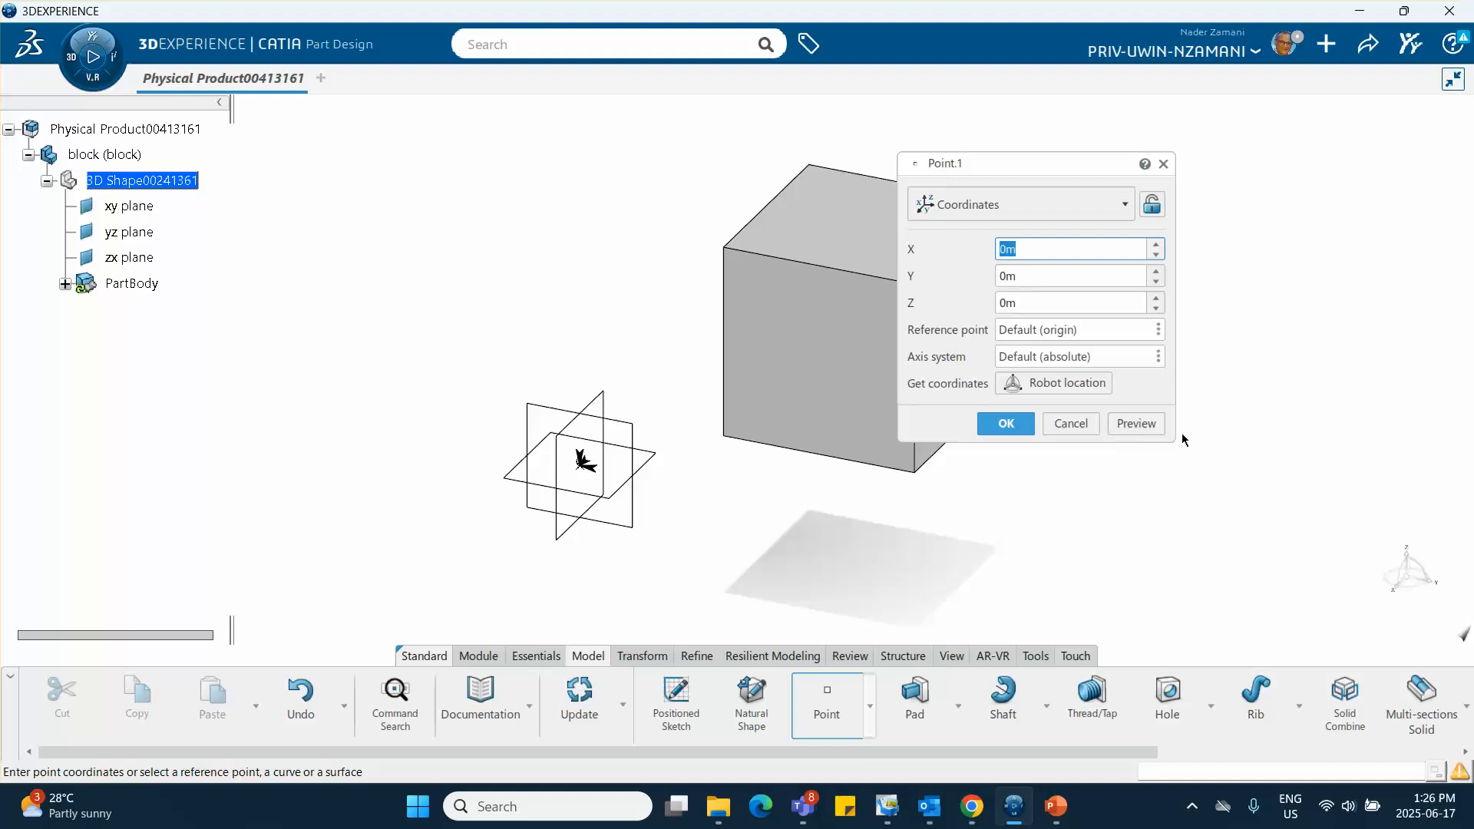
left_click_drag(1067, 164, 1283, 163)
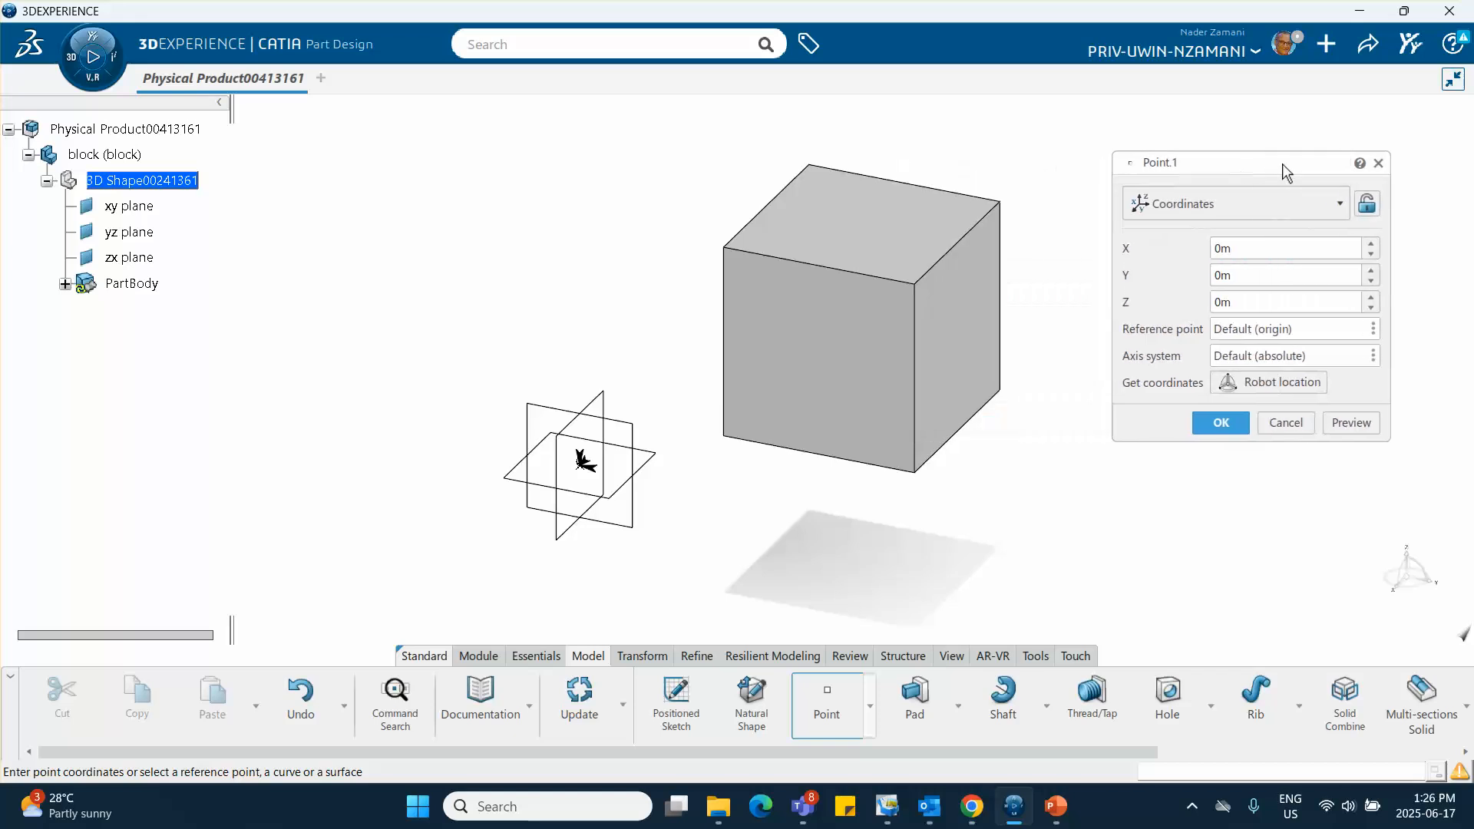
left_click(1327, 211)
left_click(1207, 409)
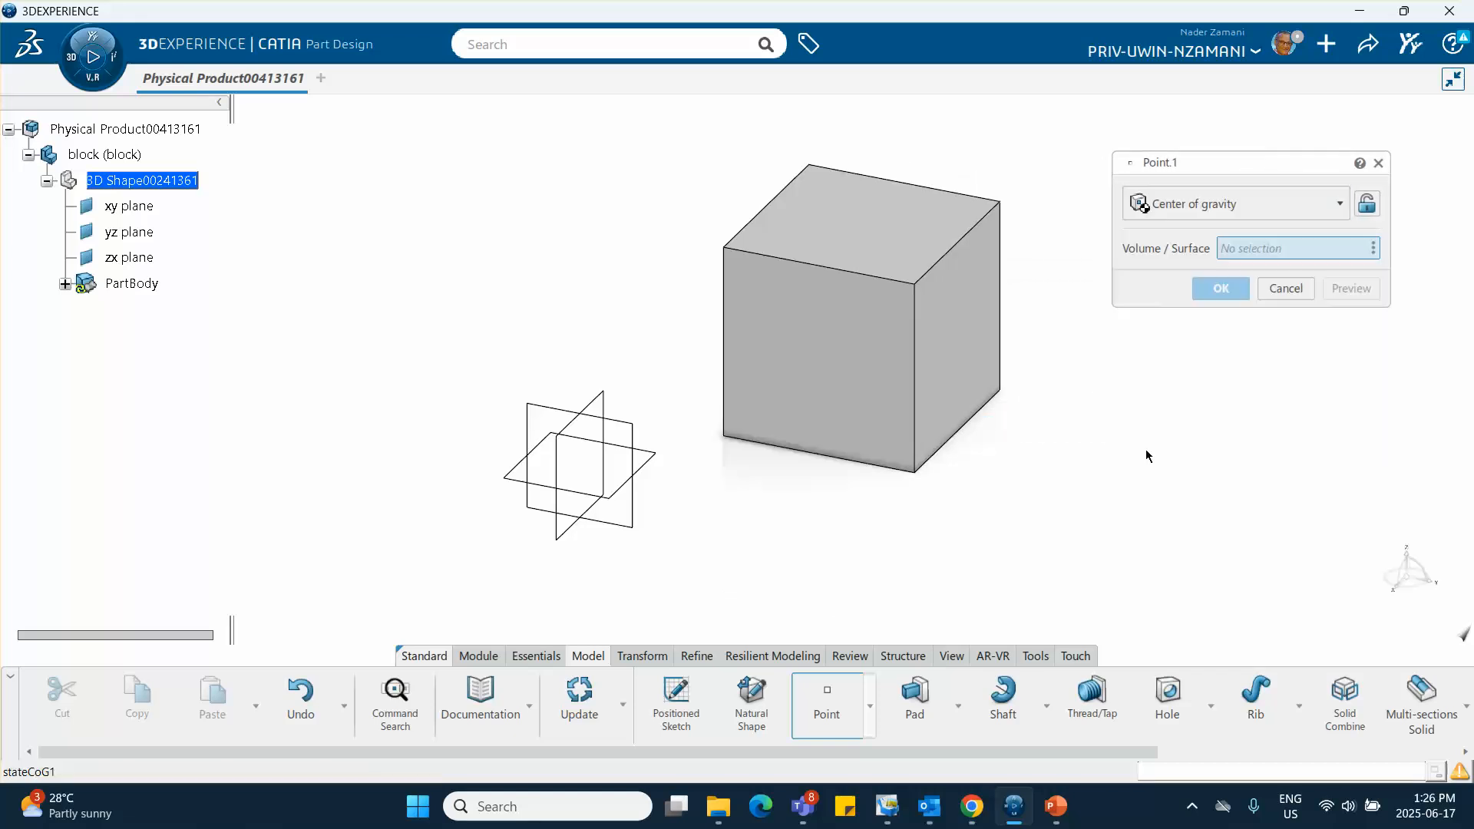
left_click(921, 286)
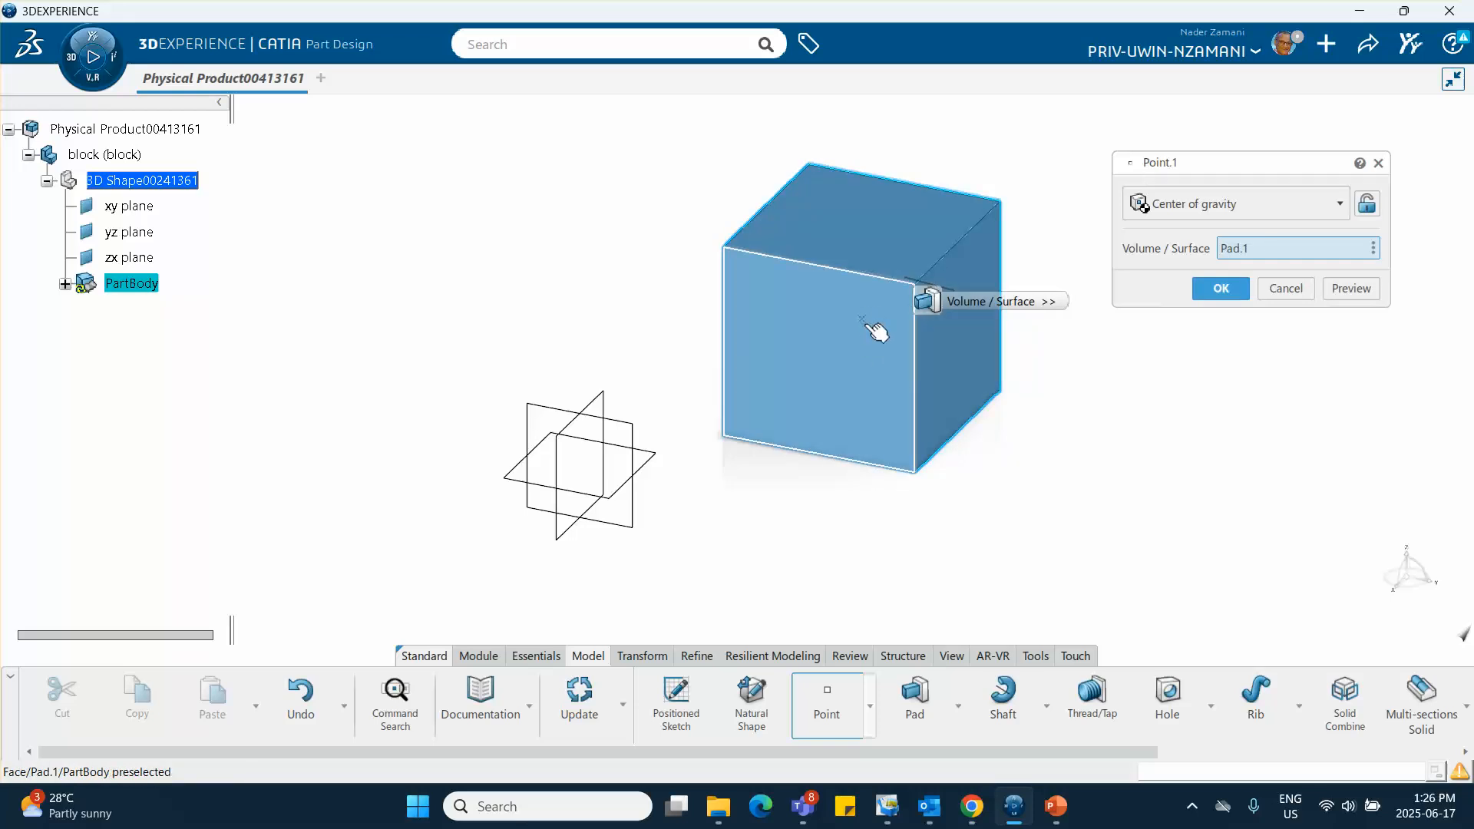
left_click(1221, 288)
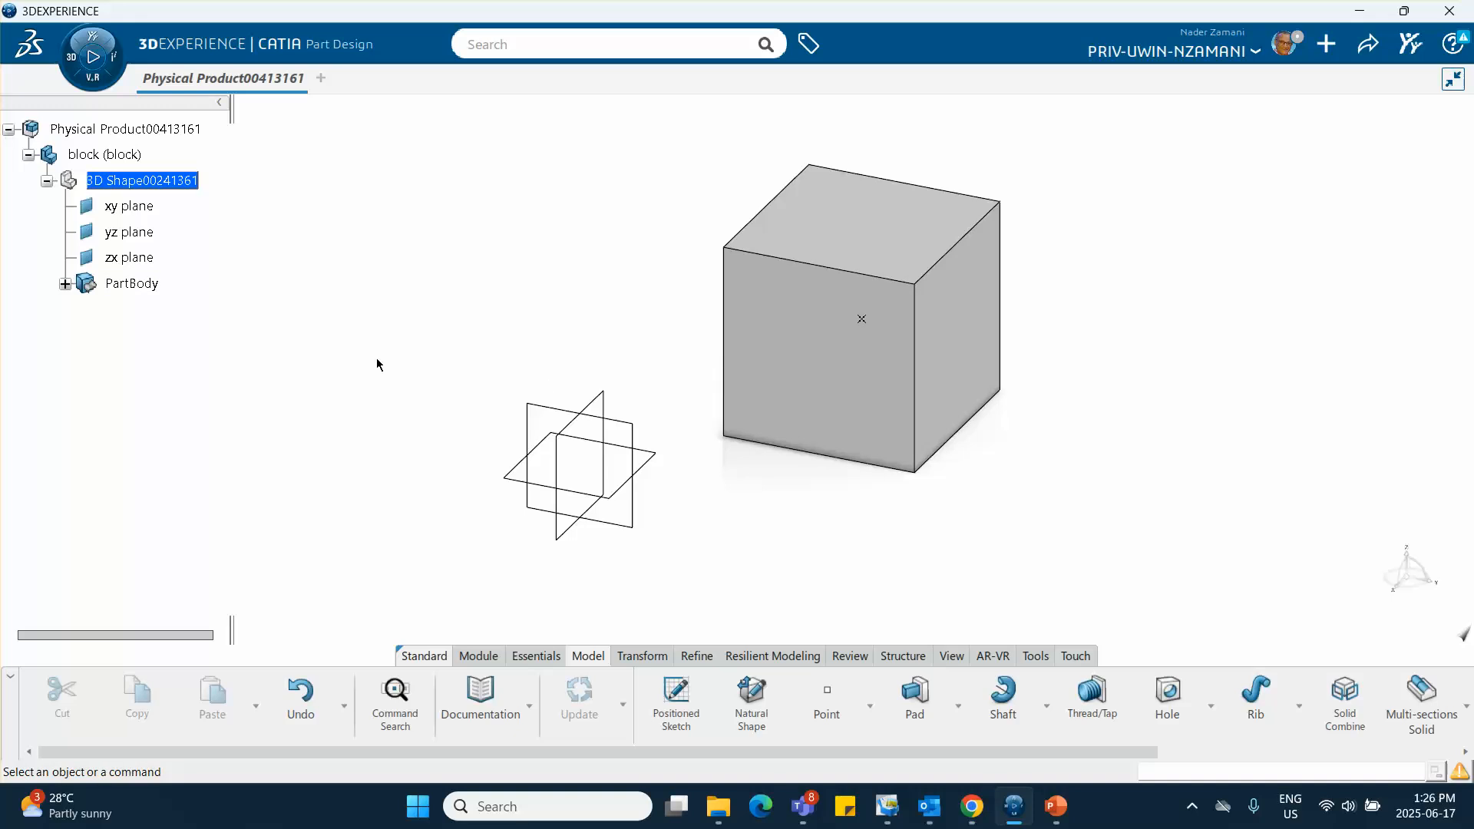
- Switch to the Motion Design app and create Motion Analysis Case.1 for the product with a new mechanism
left_click(73, 67)
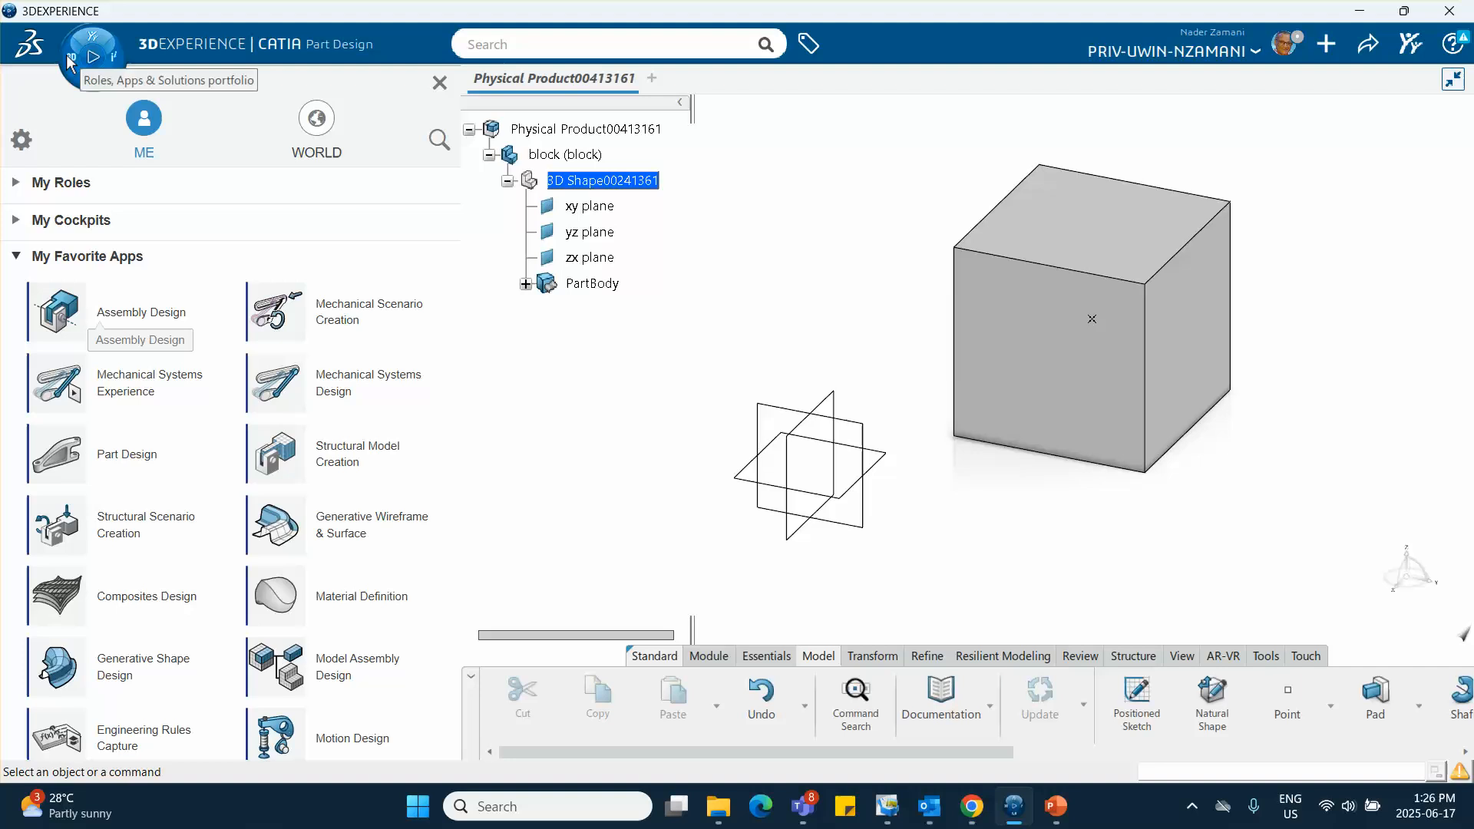
scroll(151, 429, "down", 2)
scroll(153, 433, "down", 4)
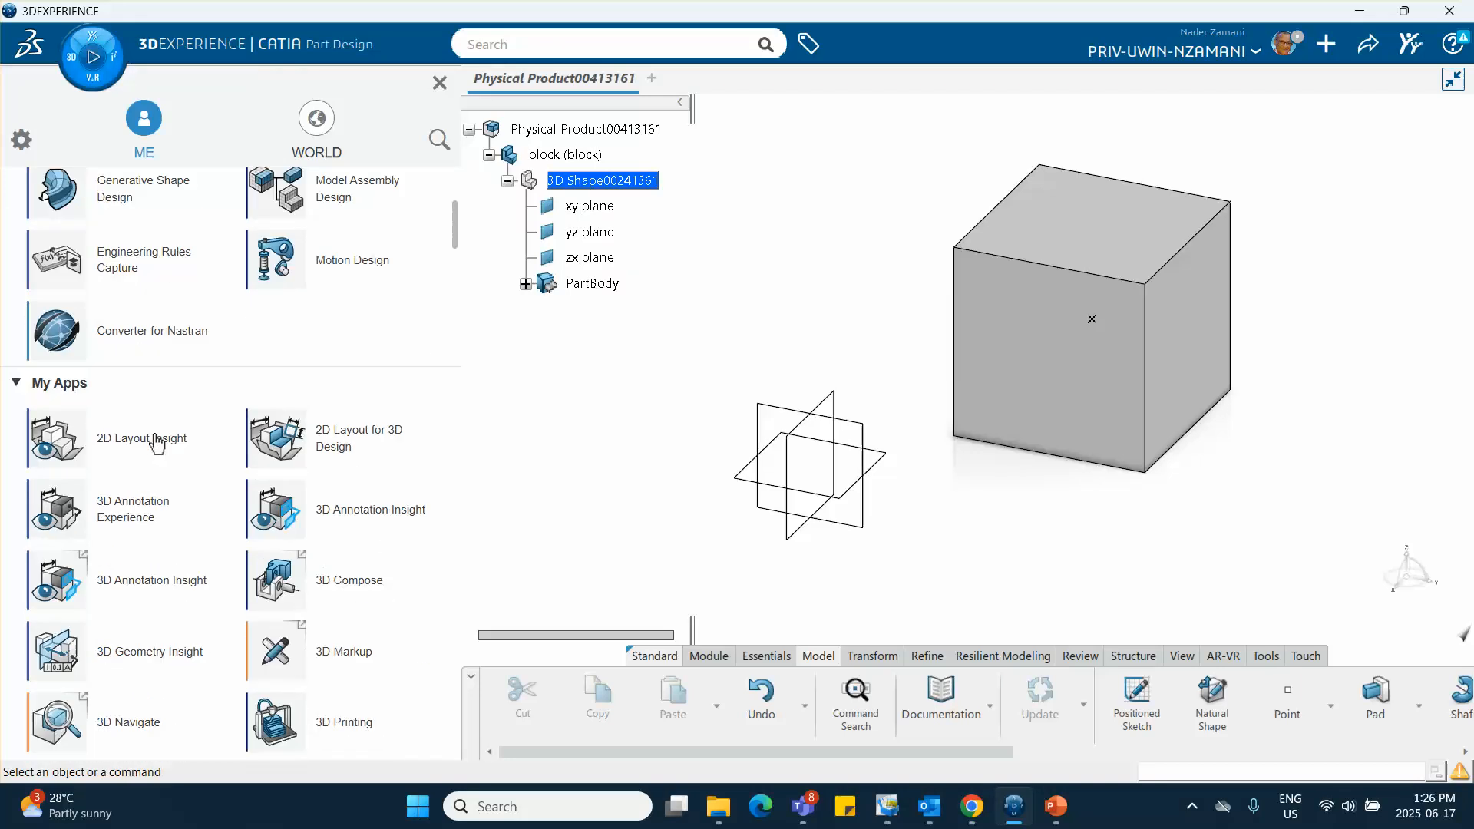
scroll(181, 478, "up", 3)
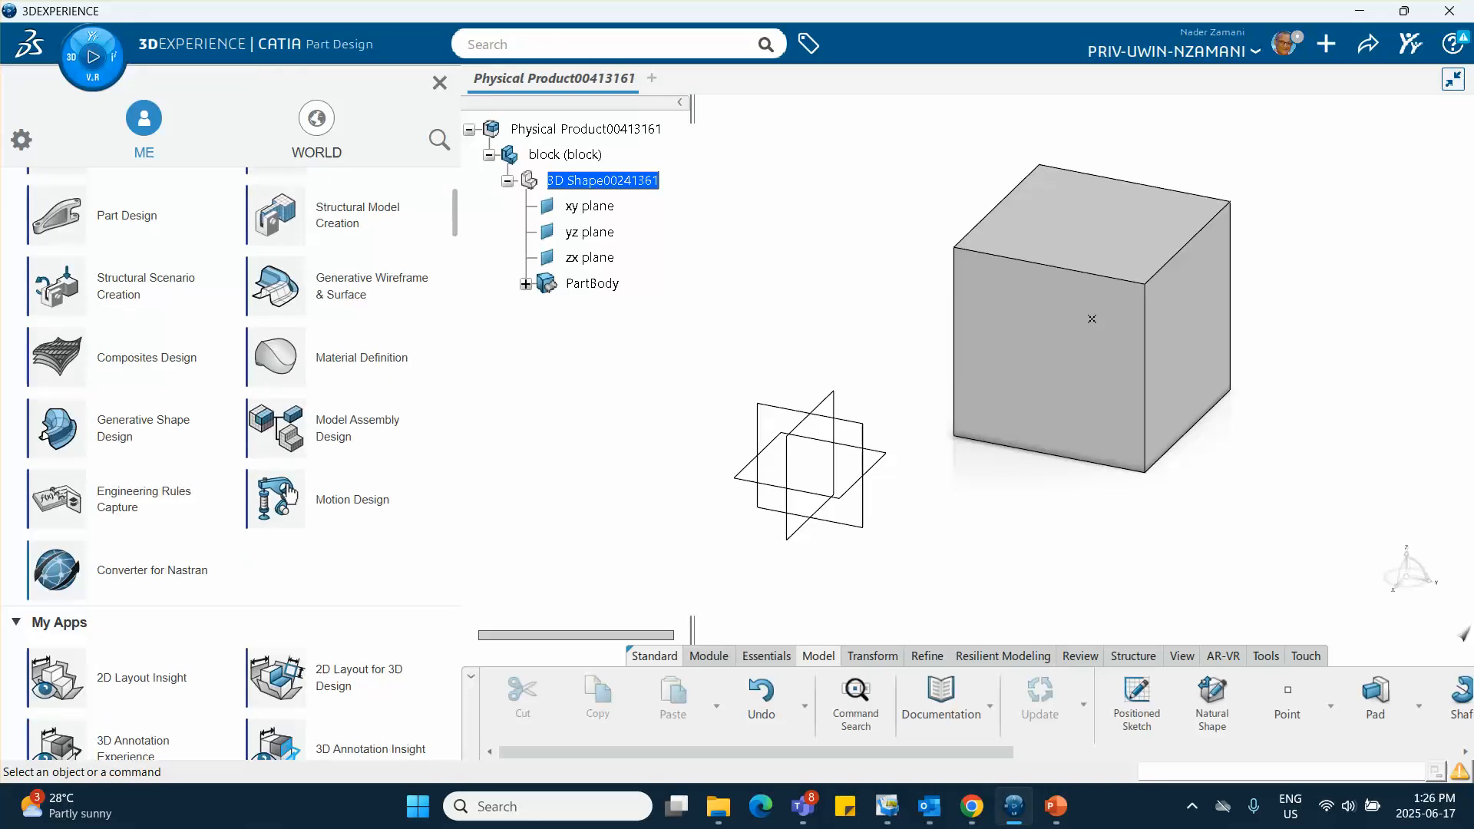
left_click(358, 508)
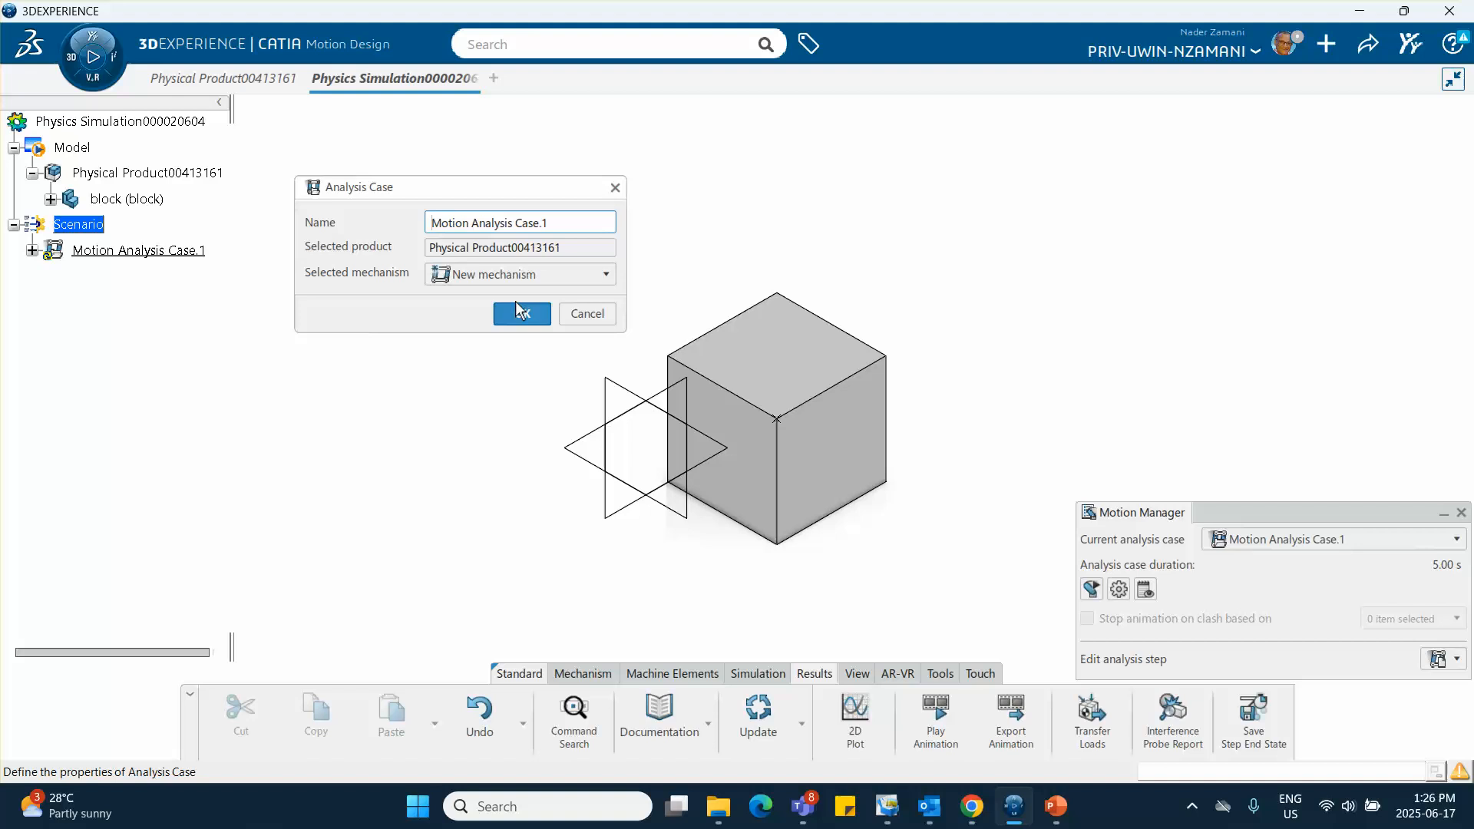
left_click(513, 314)
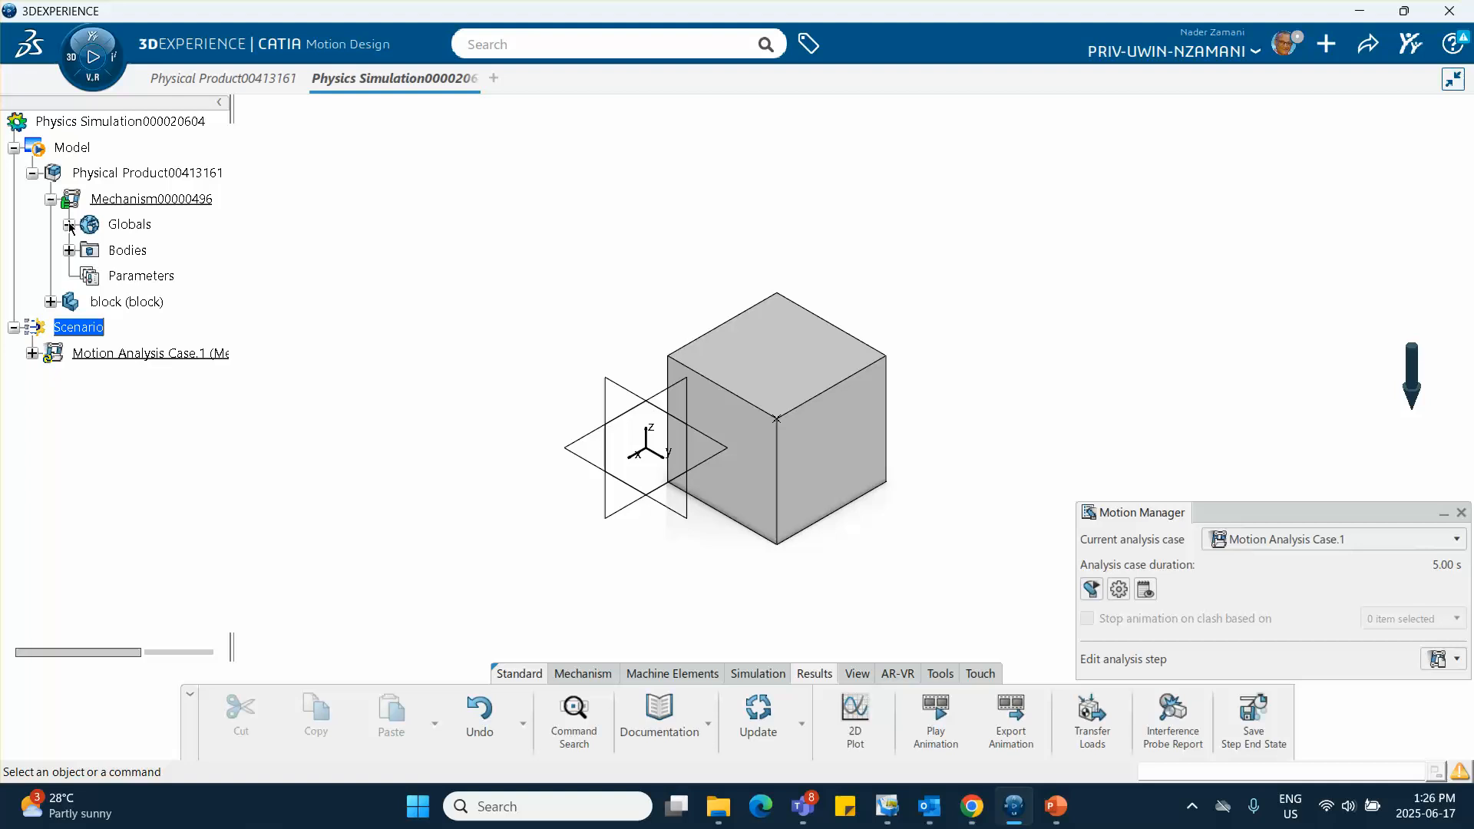
- Examine the mechanism's globals and bodies and the contents of the block's 3D shape in the model tree
left_click(69, 224)
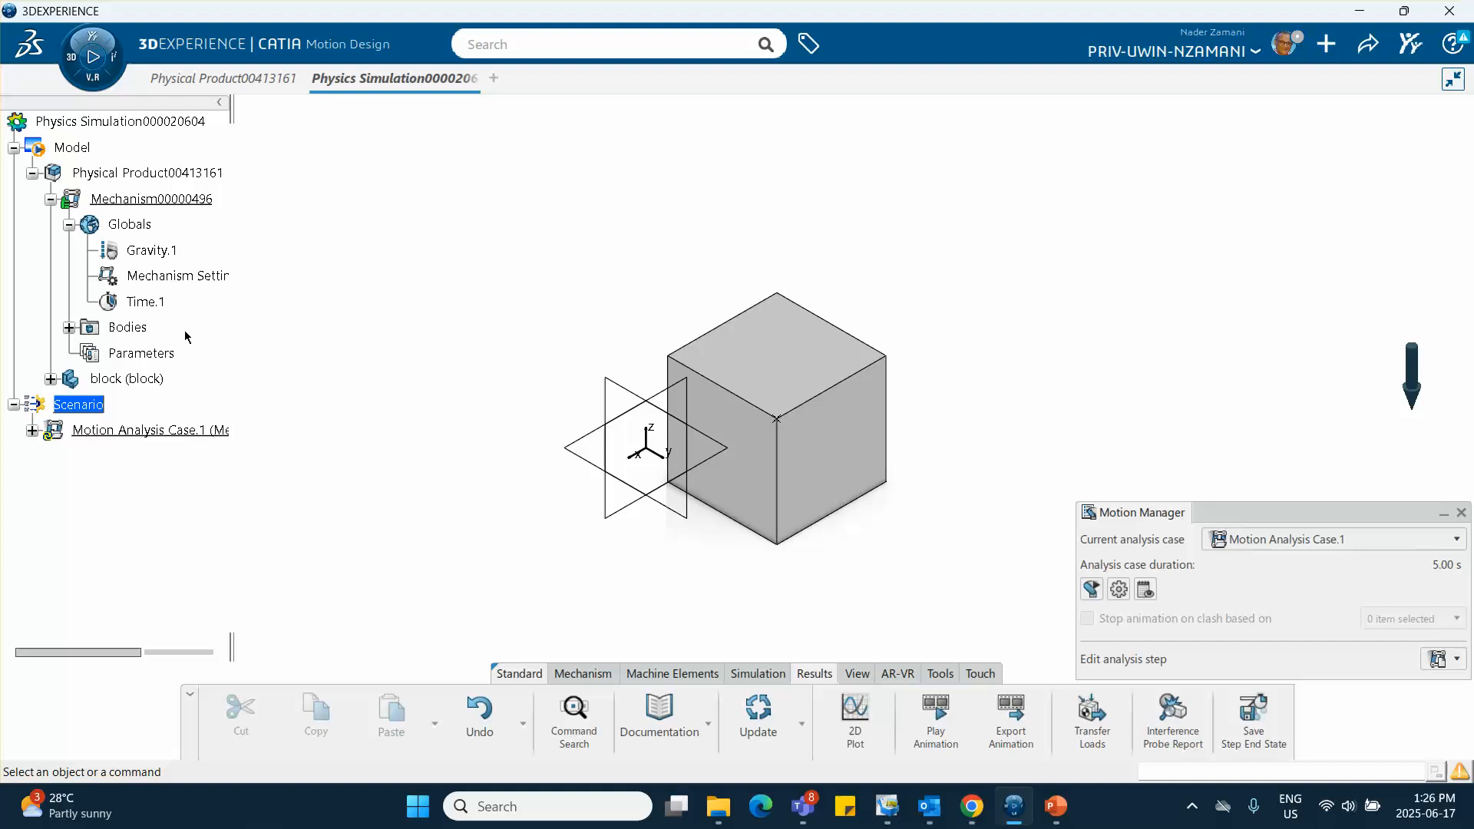
left_click(69, 328)
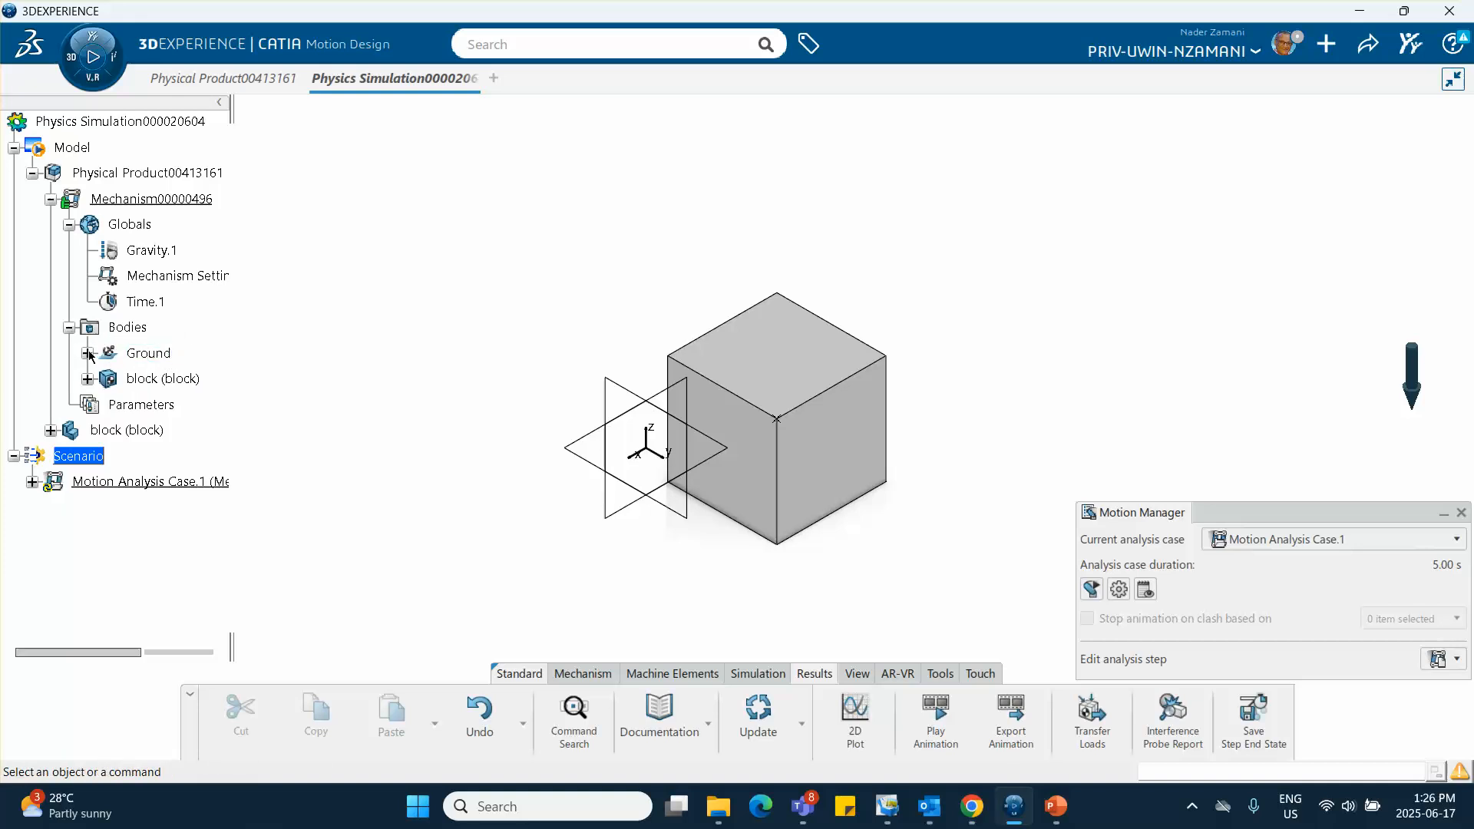
left_click(87, 378)
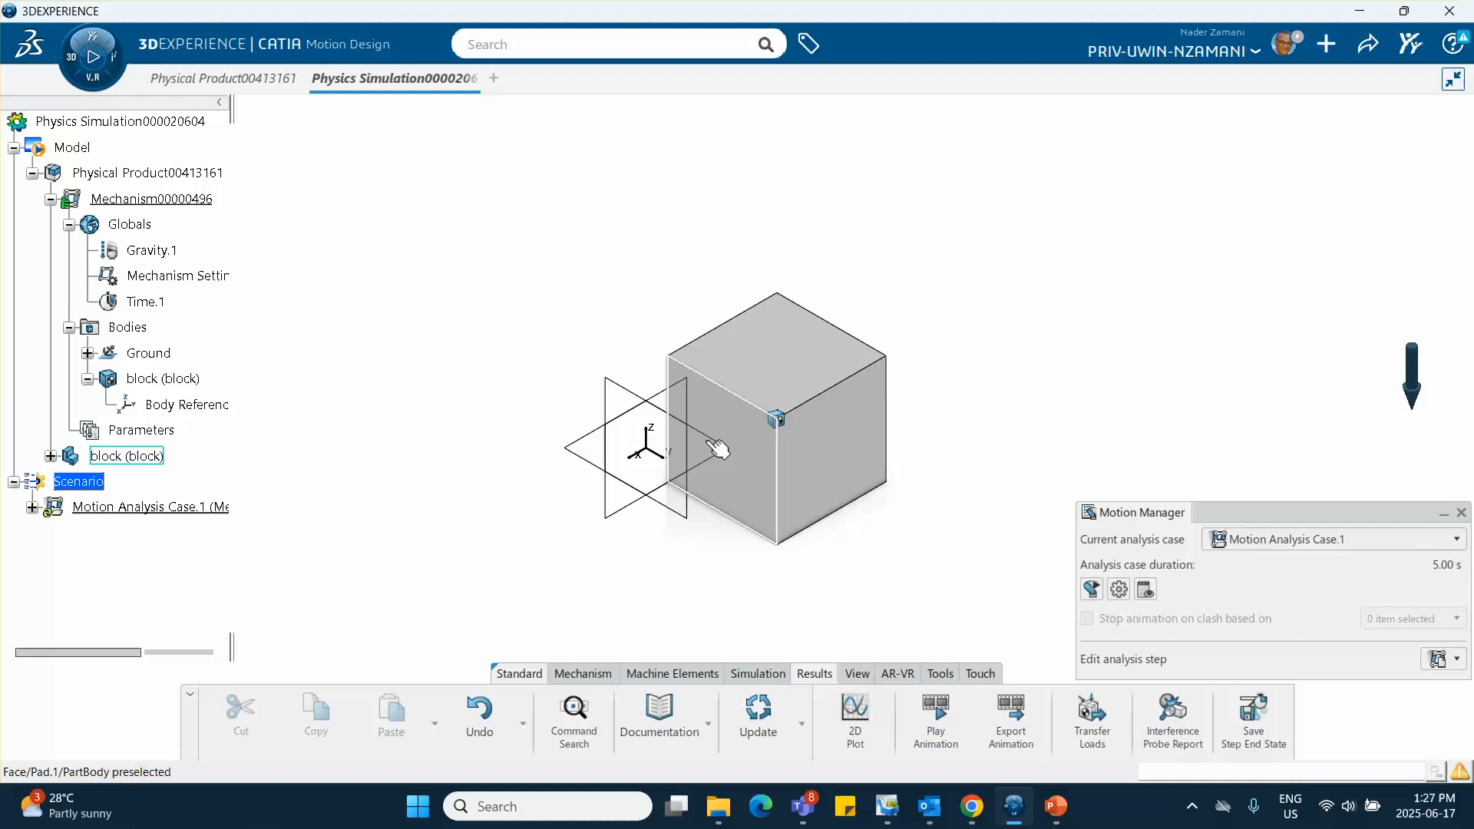
middle_click_drag(599, 559, 483, 568)
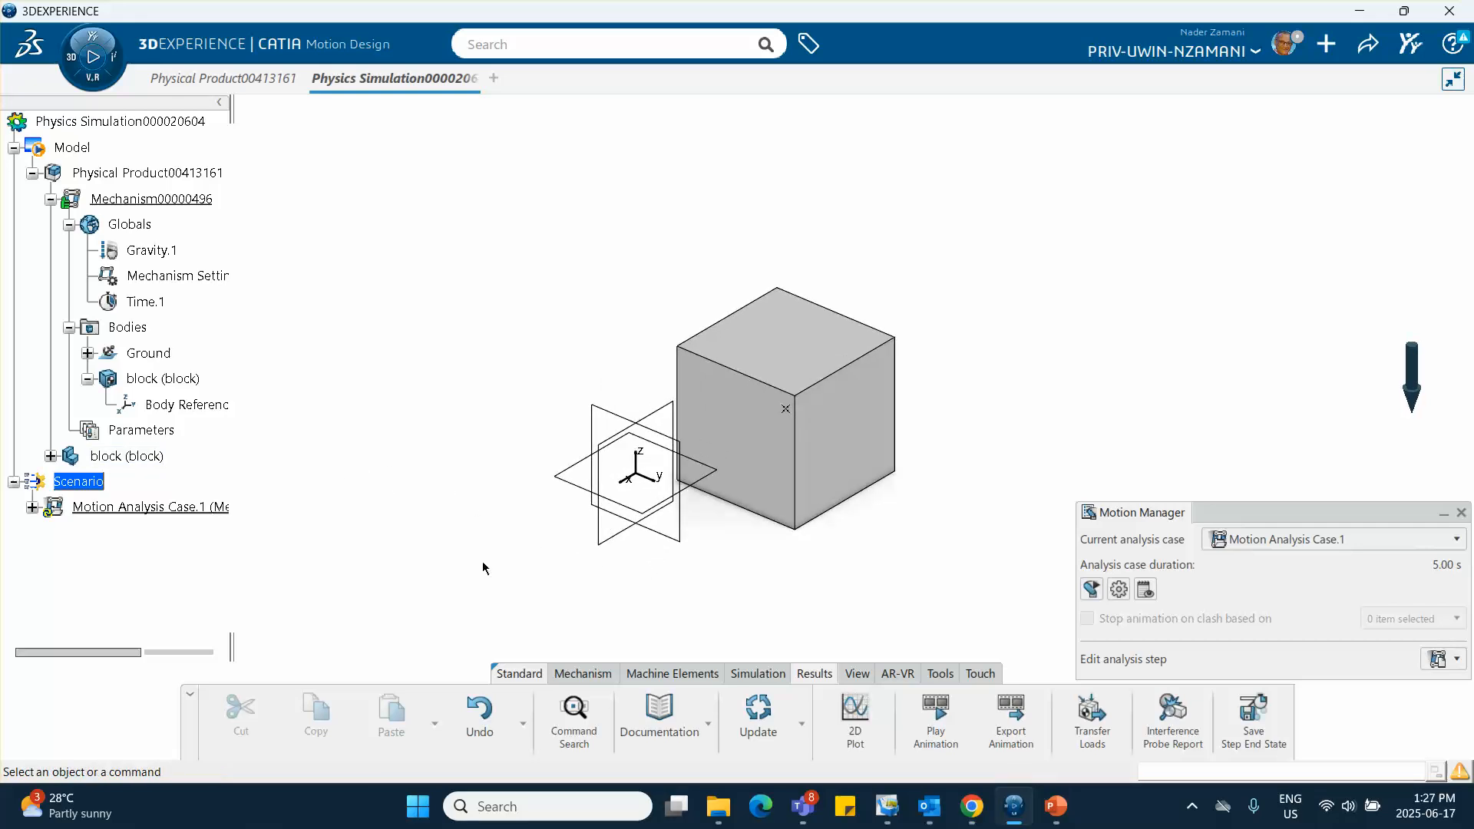
left_click(50, 456)
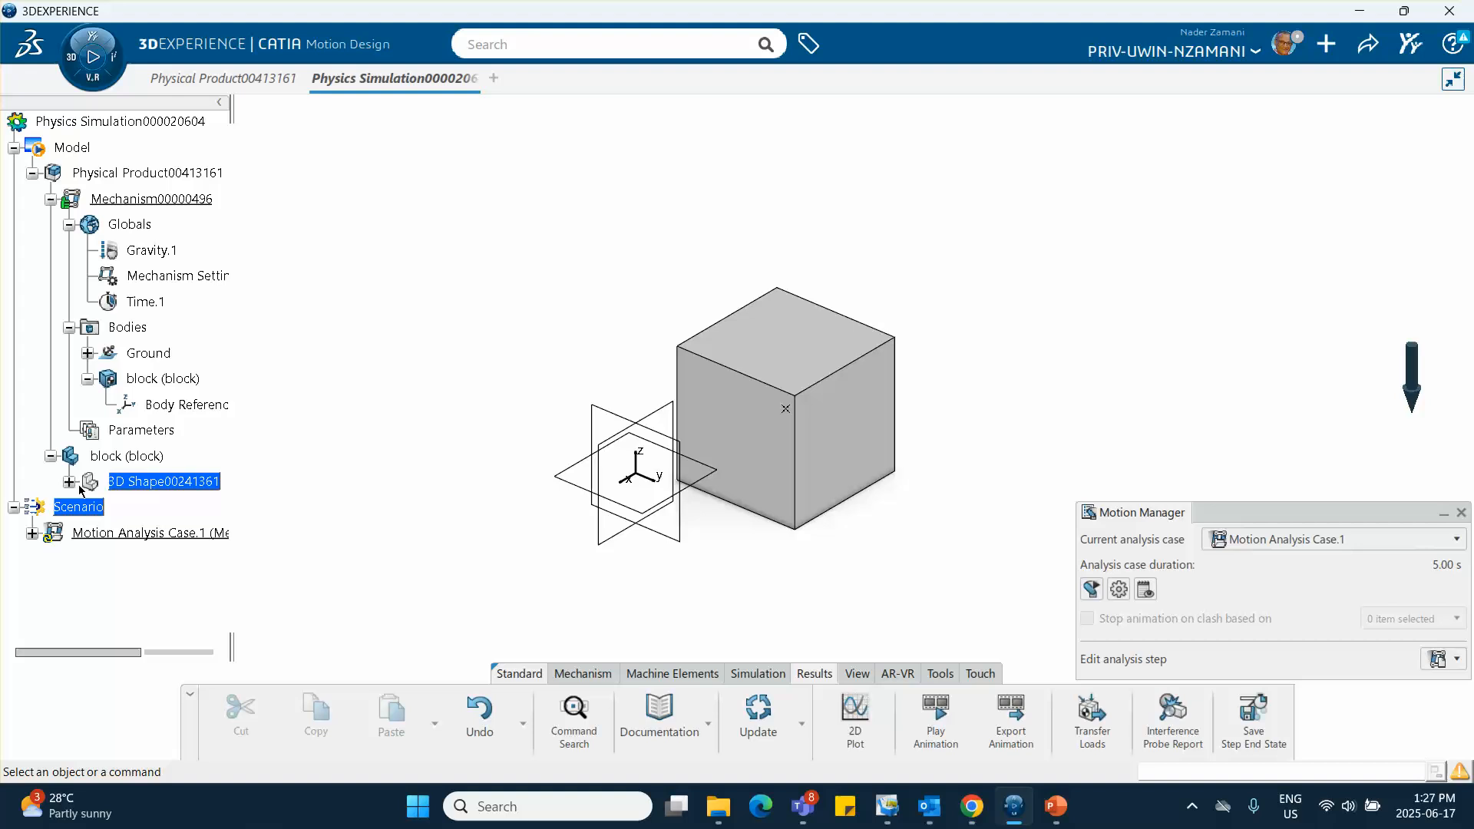
left_click(69, 481)
left_click(103, 584)
scroll(207, 545, "down", 4)
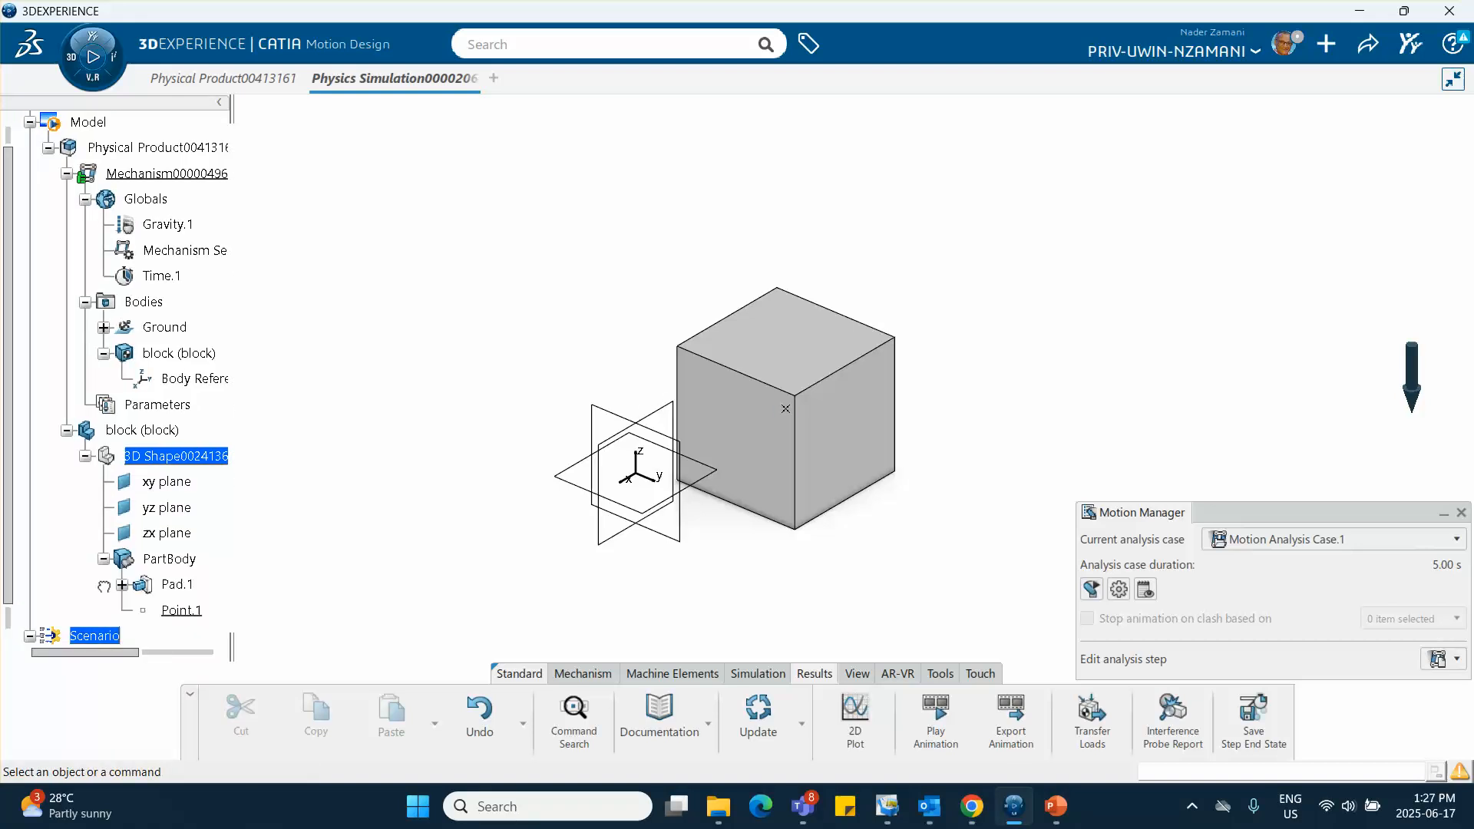
left_click(86, 390)
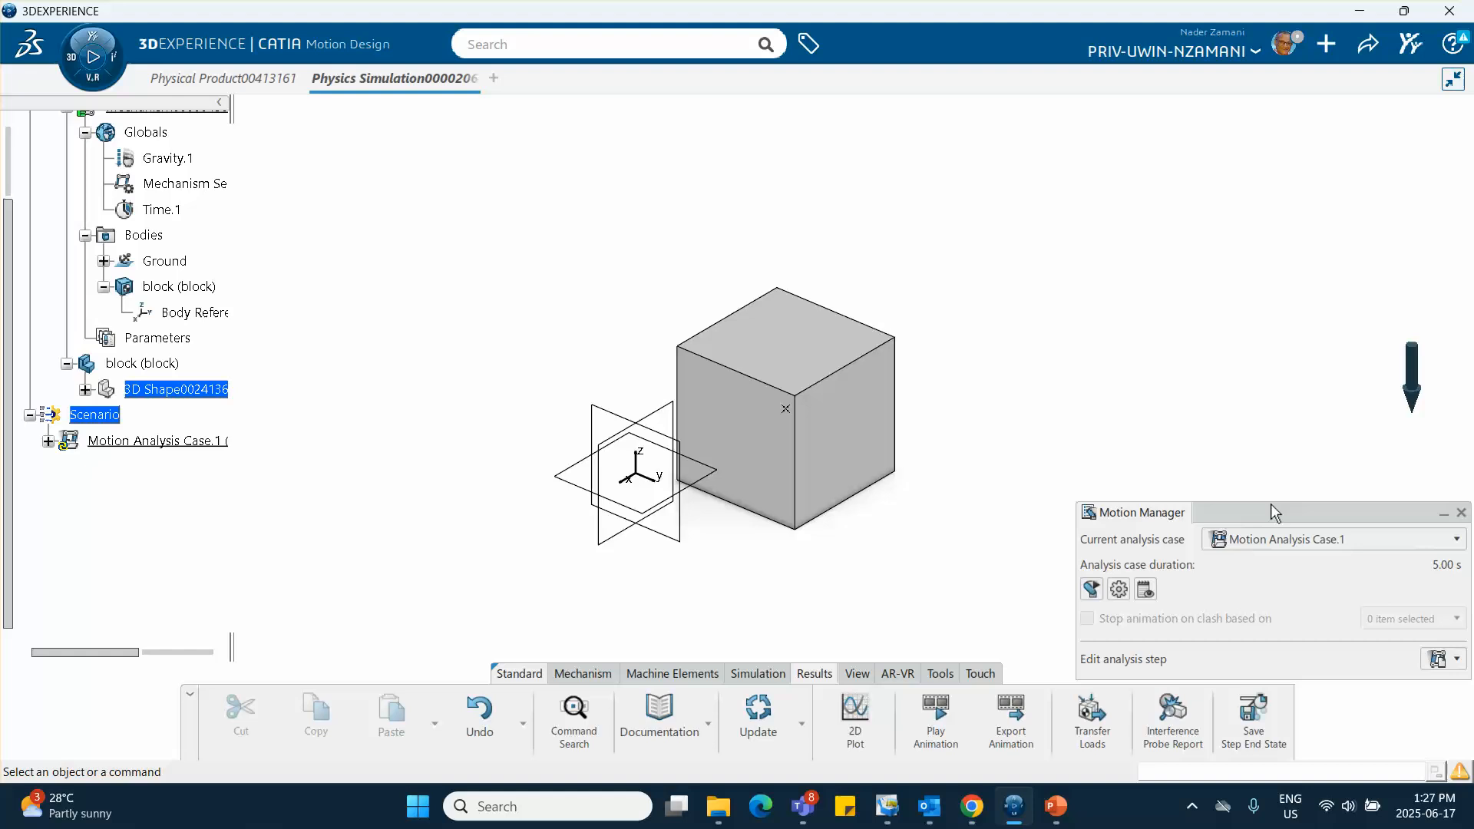
- Start an applied load of type Force on the block, using its center-of-gravity point as the application point
left_click_drag(1272, 508, 1133, 172)
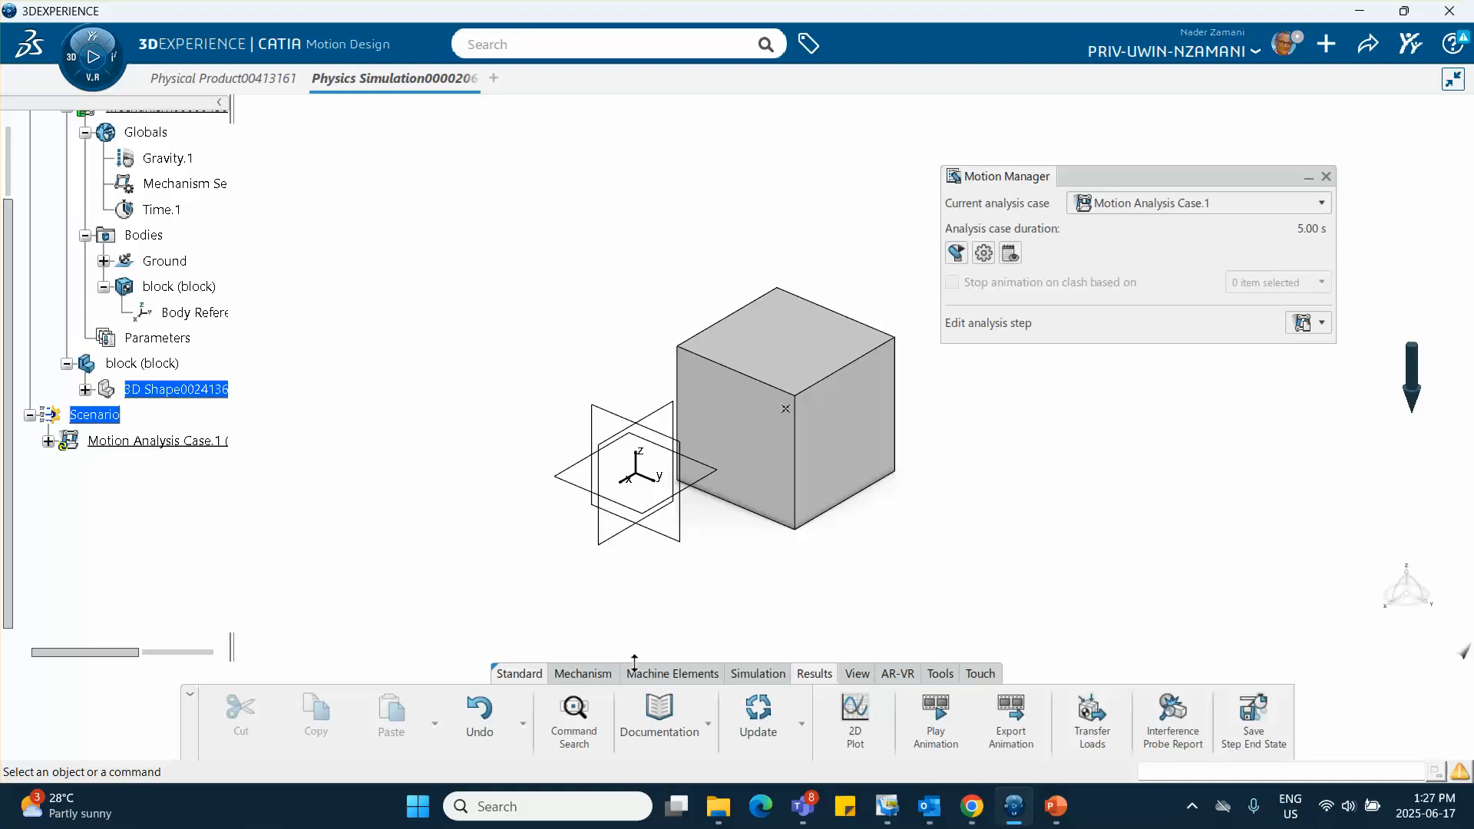
left_click(583, 674)
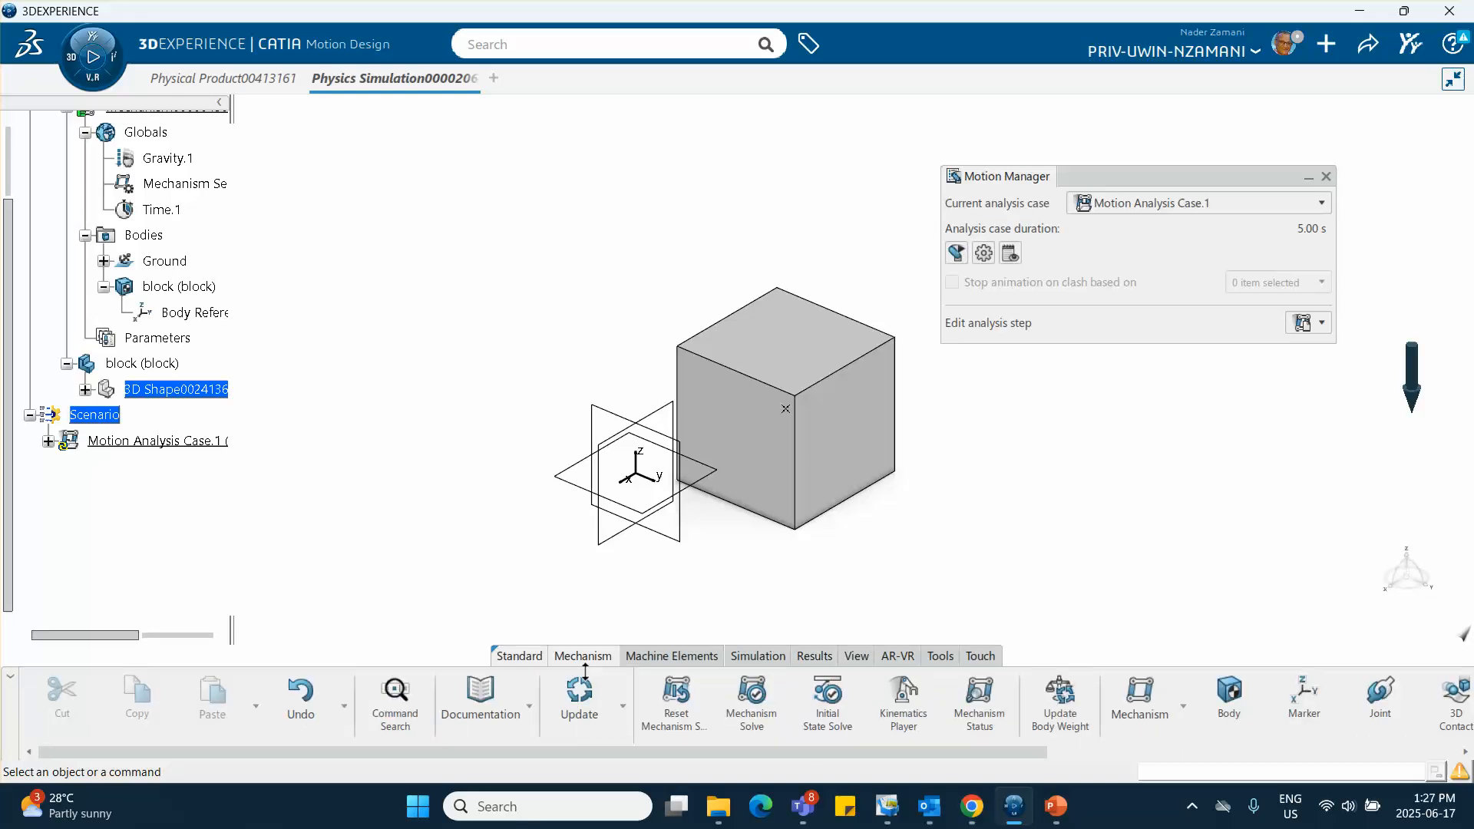
scroll(800, 719, "down", 2)
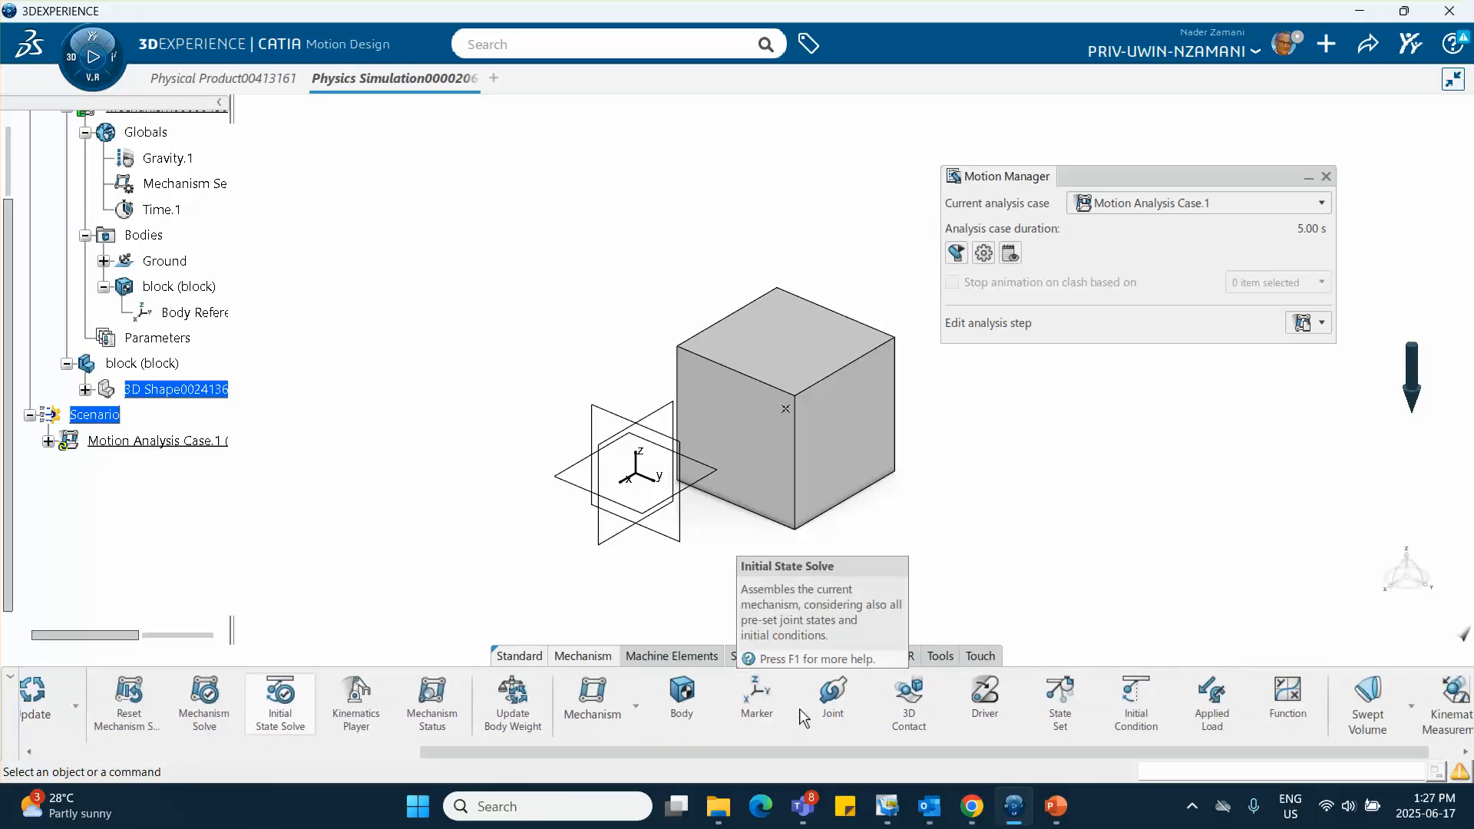
left_click(1175, 713)
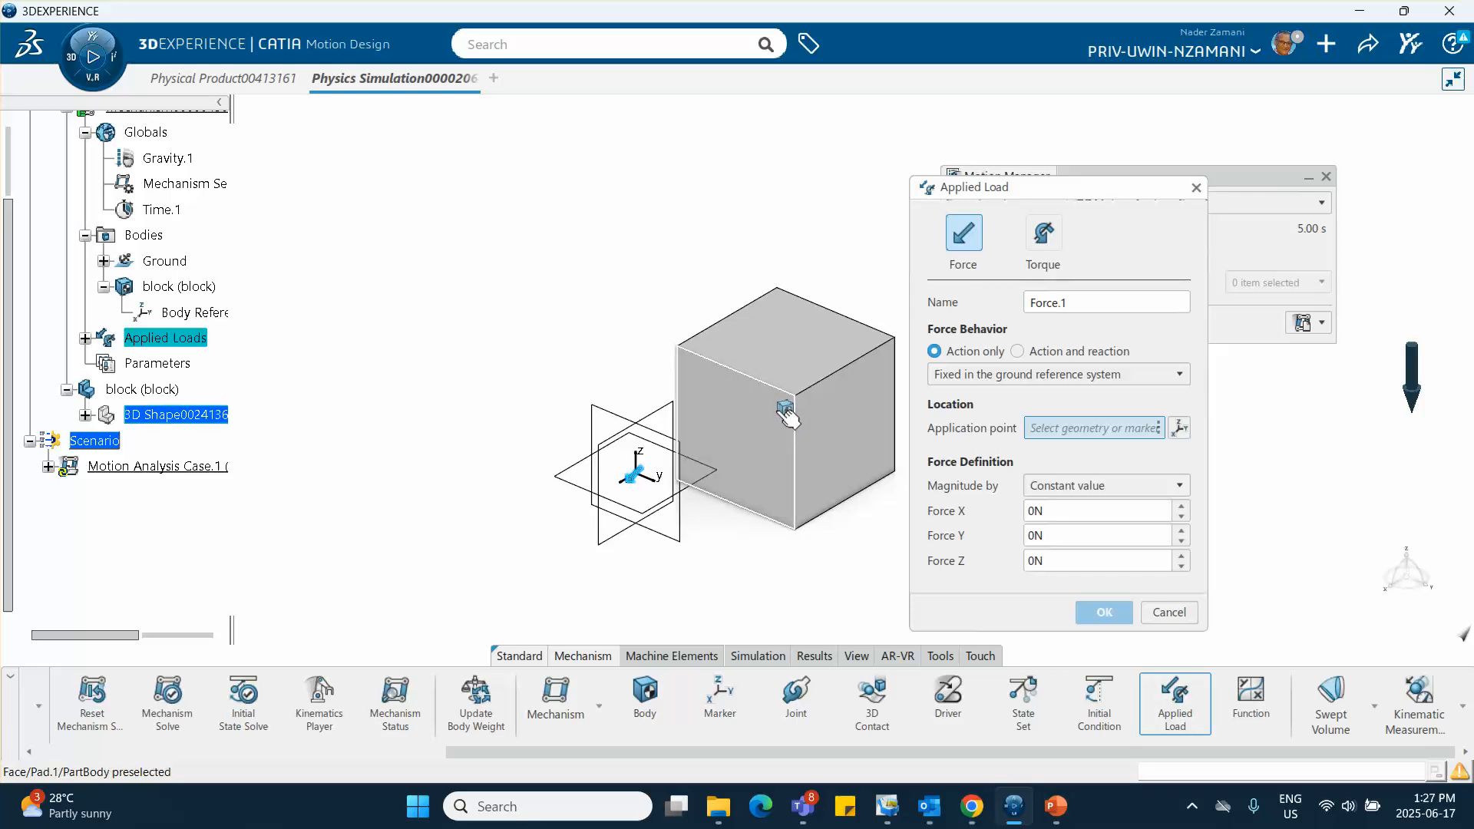
left_click(85, 416)
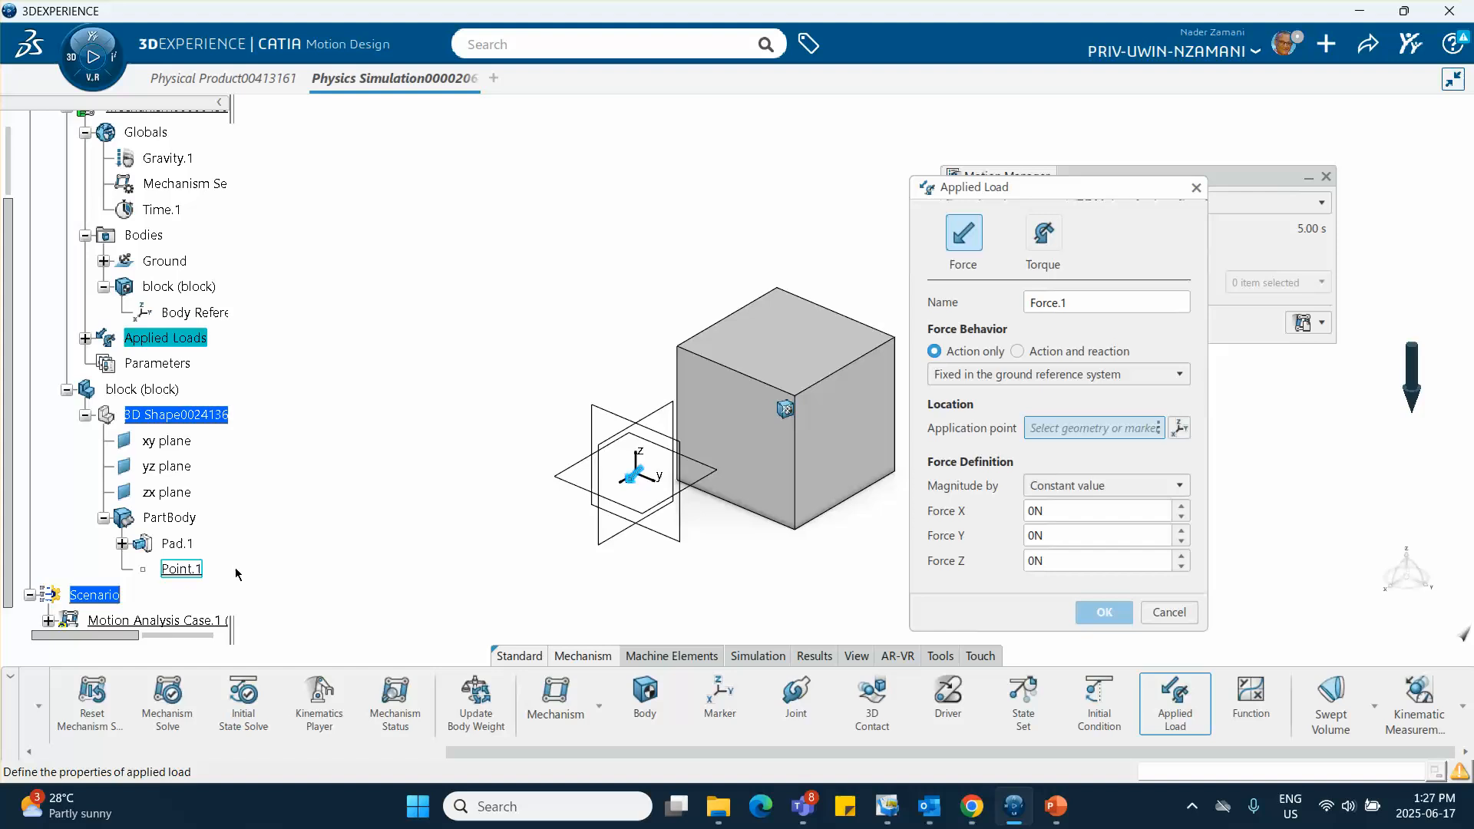
left_click(181, 569)
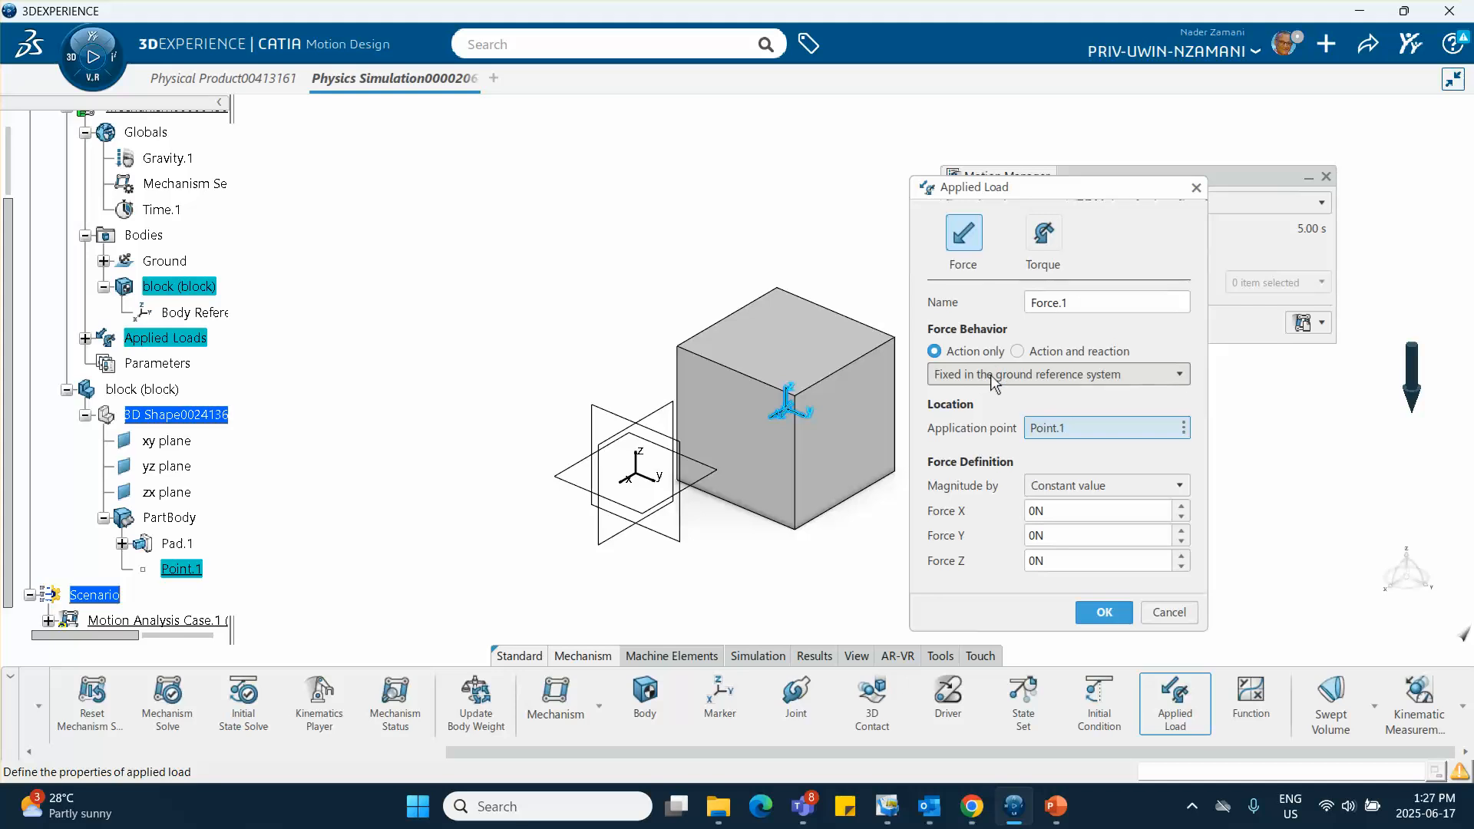
- Keep the force fixed in the ground reference system, set its constant X component to 5 N and create it
left_click(1180, 375)
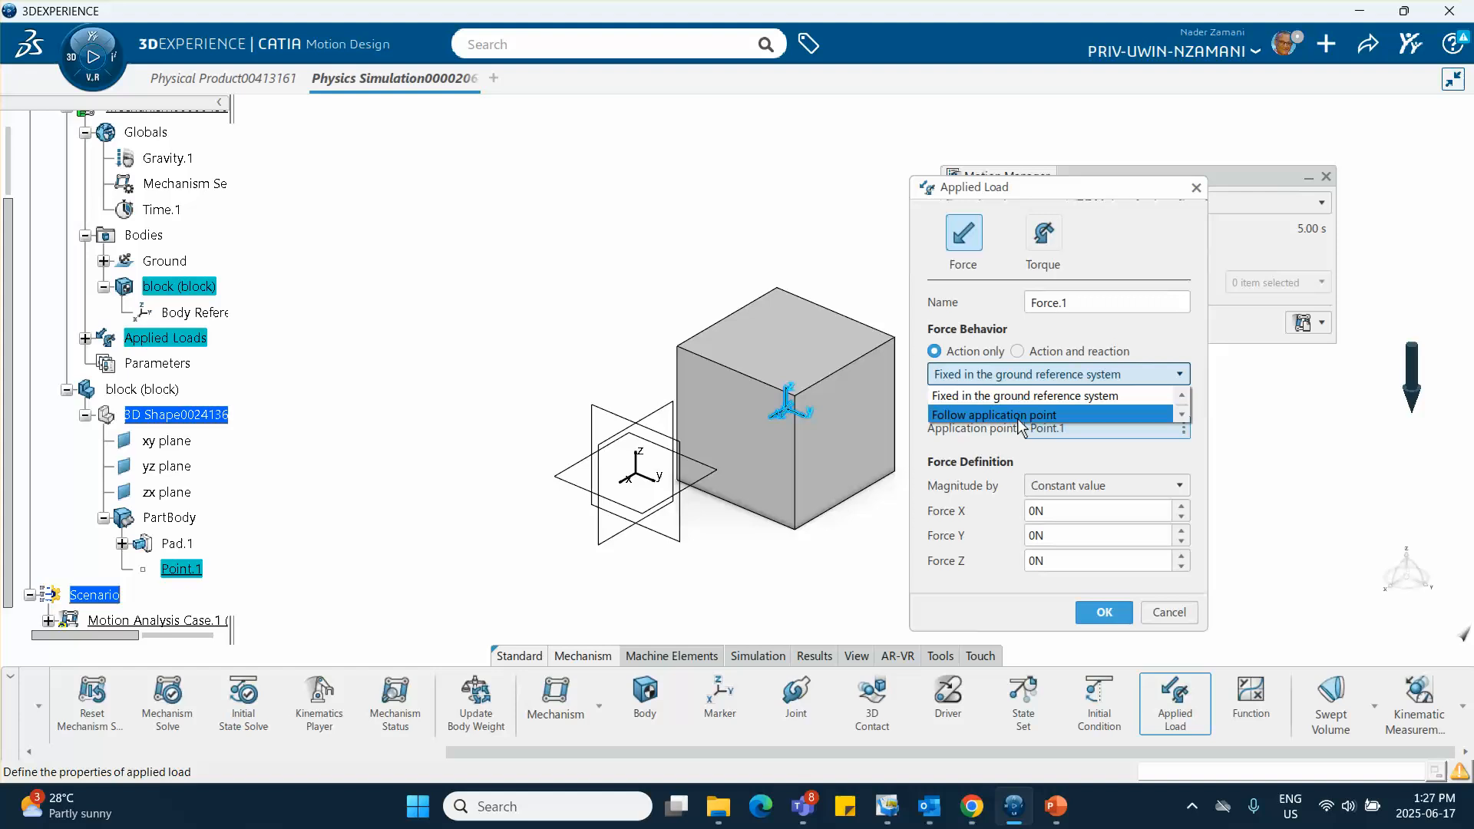
left_click(962, 394)
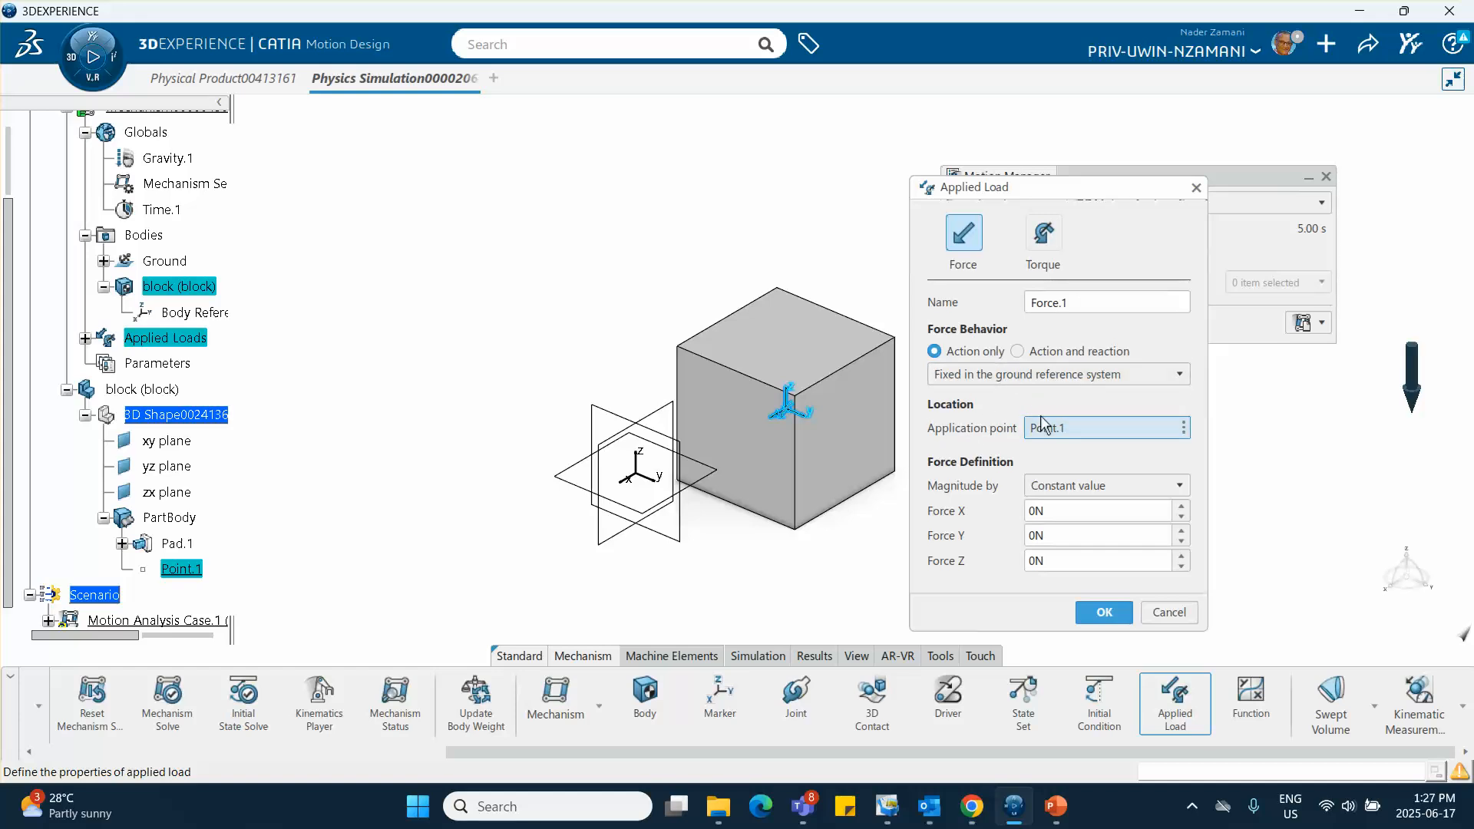
left_click_drag(1062, 513, 981, 509)
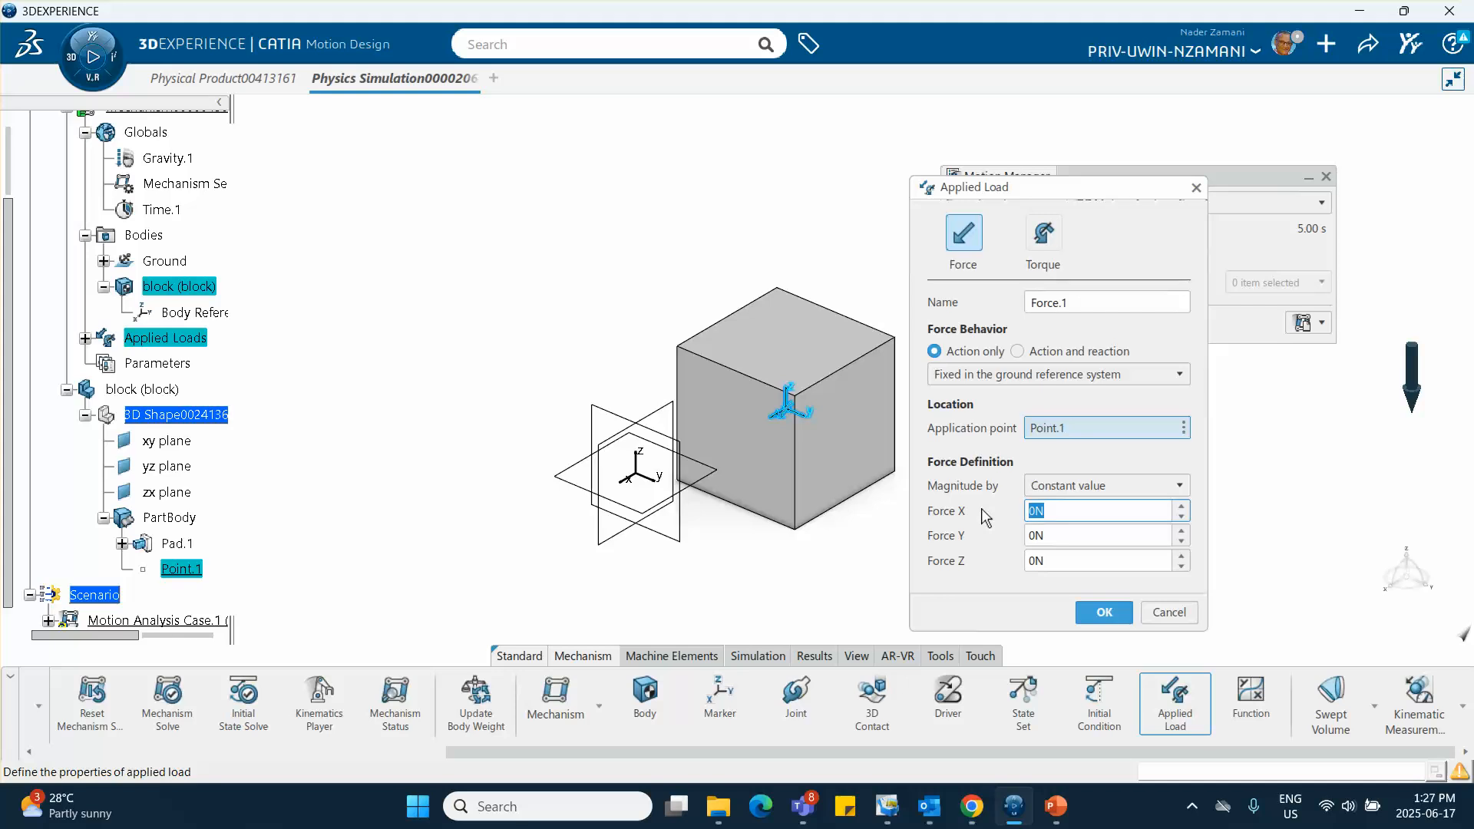
type("5")
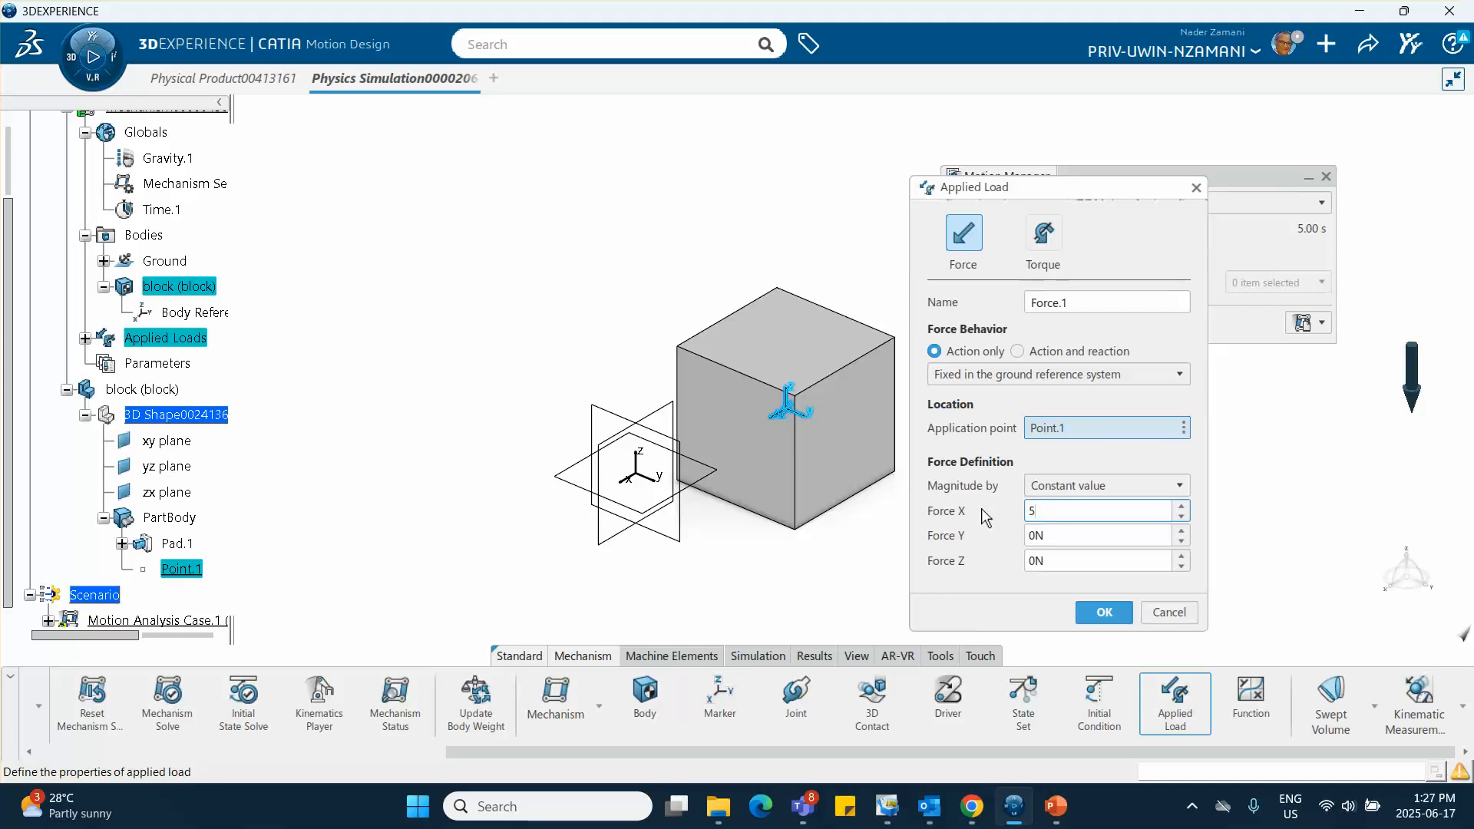
left_click(1104, 613)
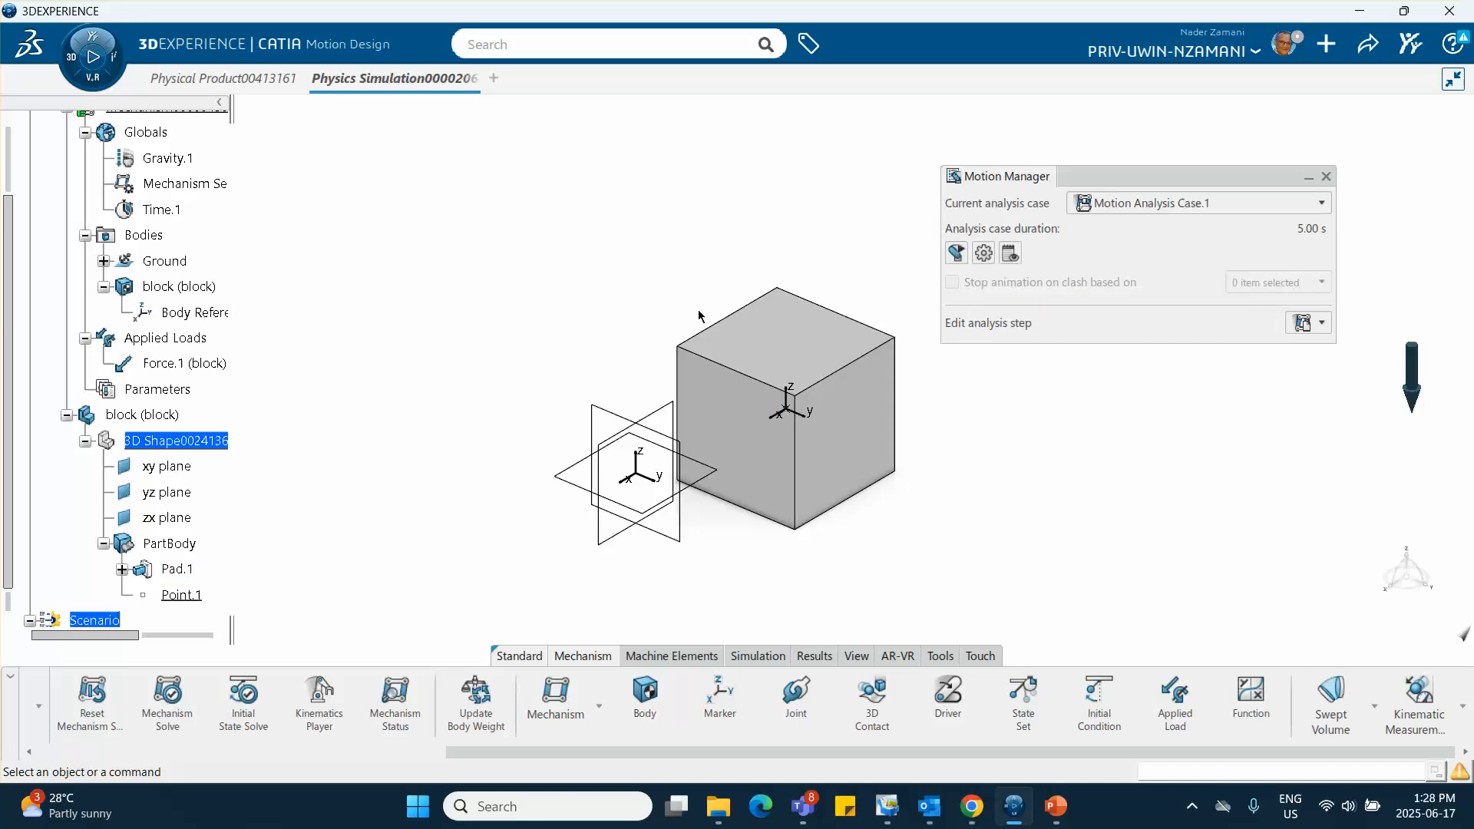
- Set the simulation duration of Dynamic Step.1 in the motion analysis case to 1 s
scroll(192, 343, "down", 5)
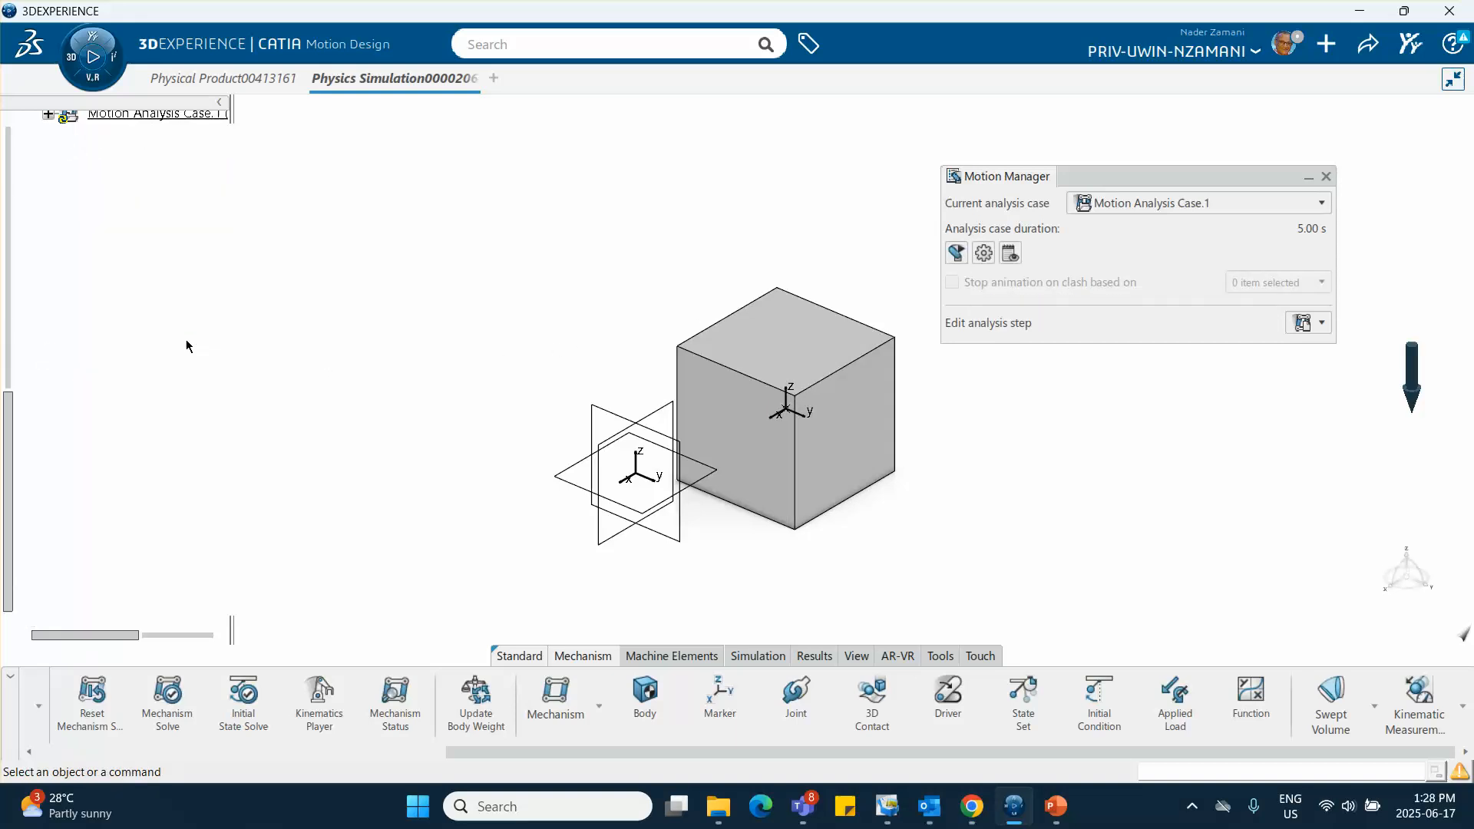
left_click(47, 314)
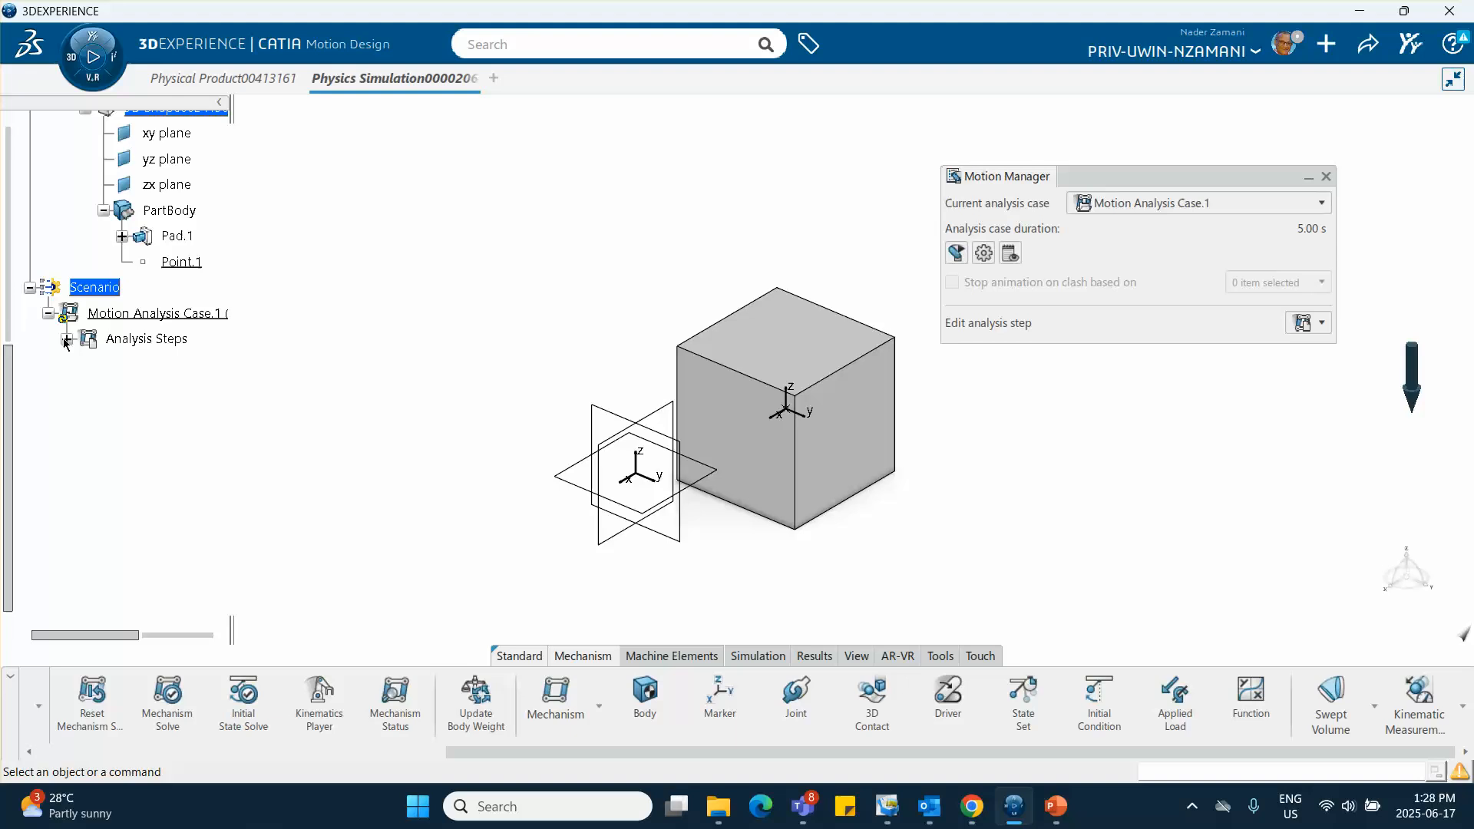
left_click(66, 340)
left_click(165, 365)
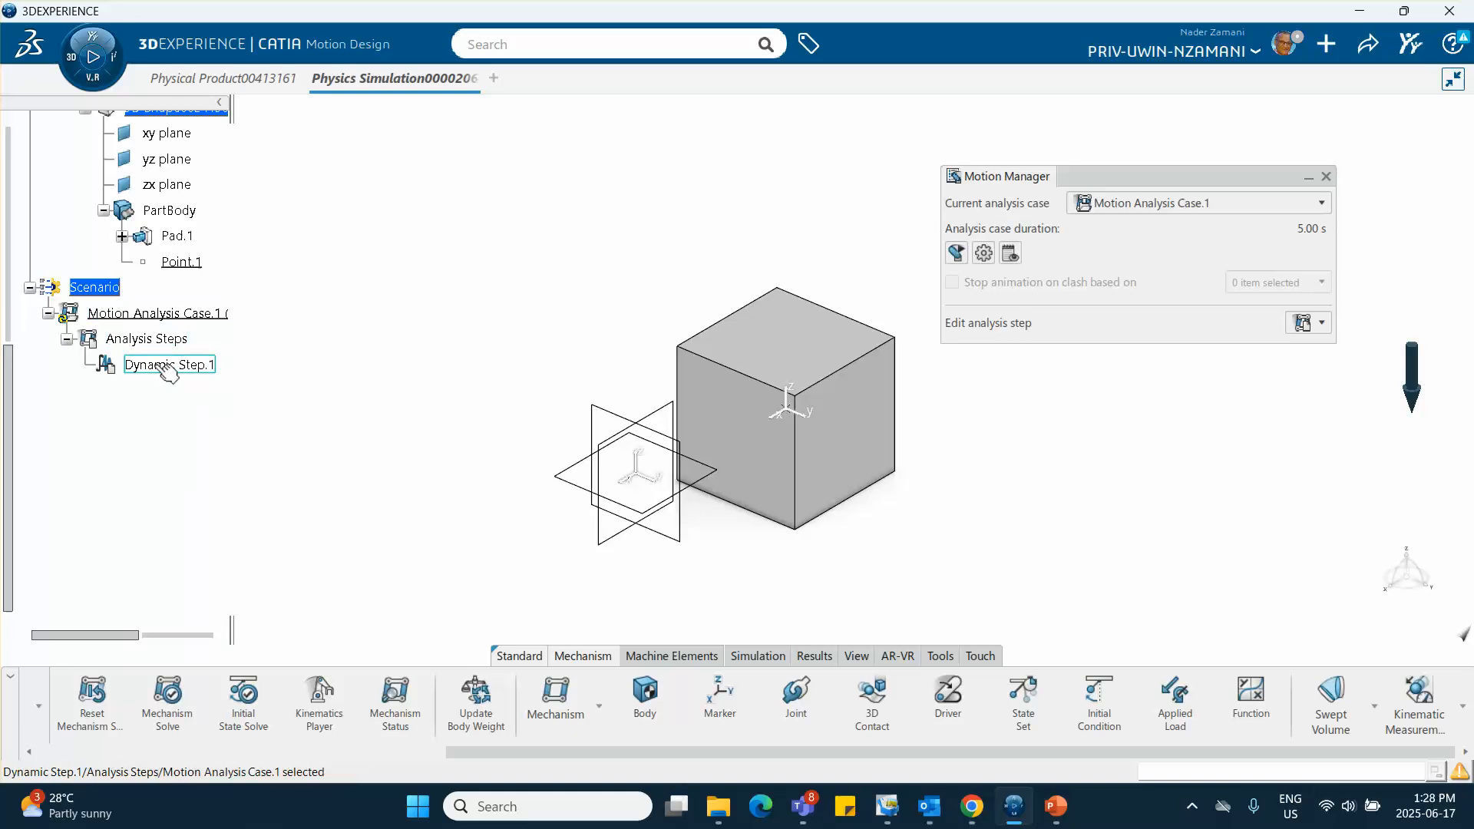
double_click(169, 367)
left_click_drag(718, 320, 634, 320)
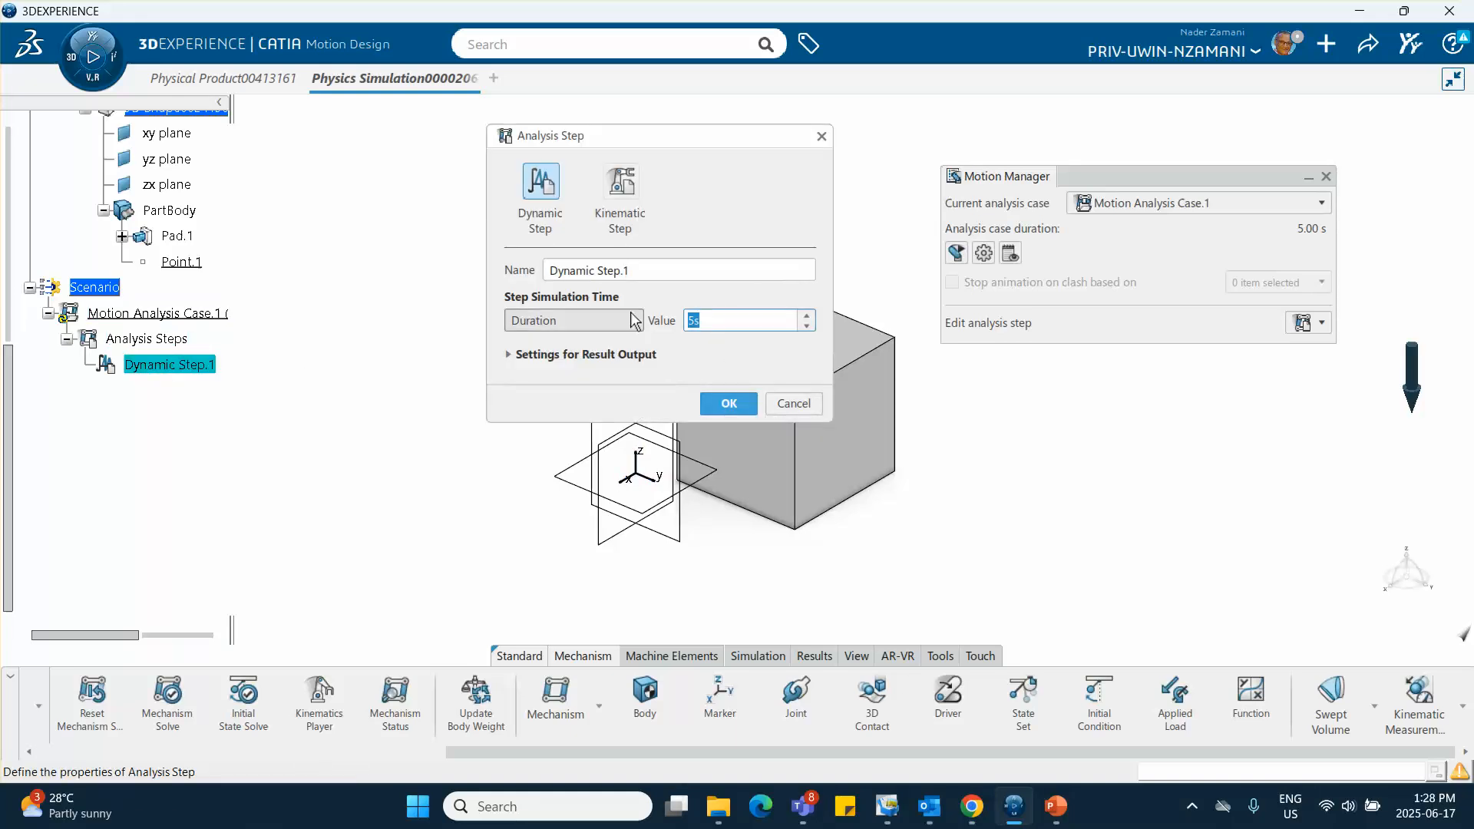
type("1s")
left_click(726, 403)
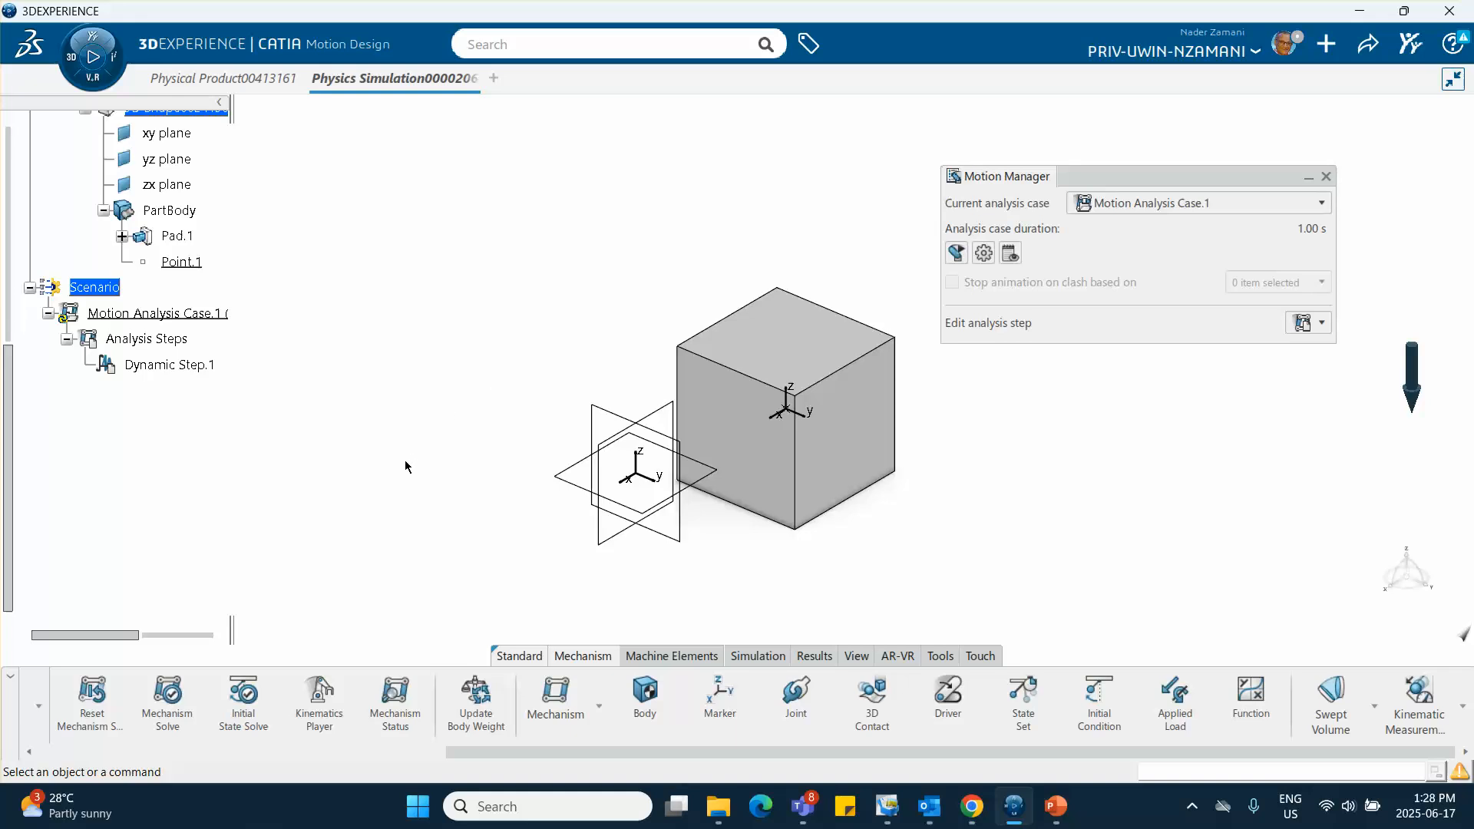
- Run the simulation of Motion Analysis Case.1
left_click(959, 260)
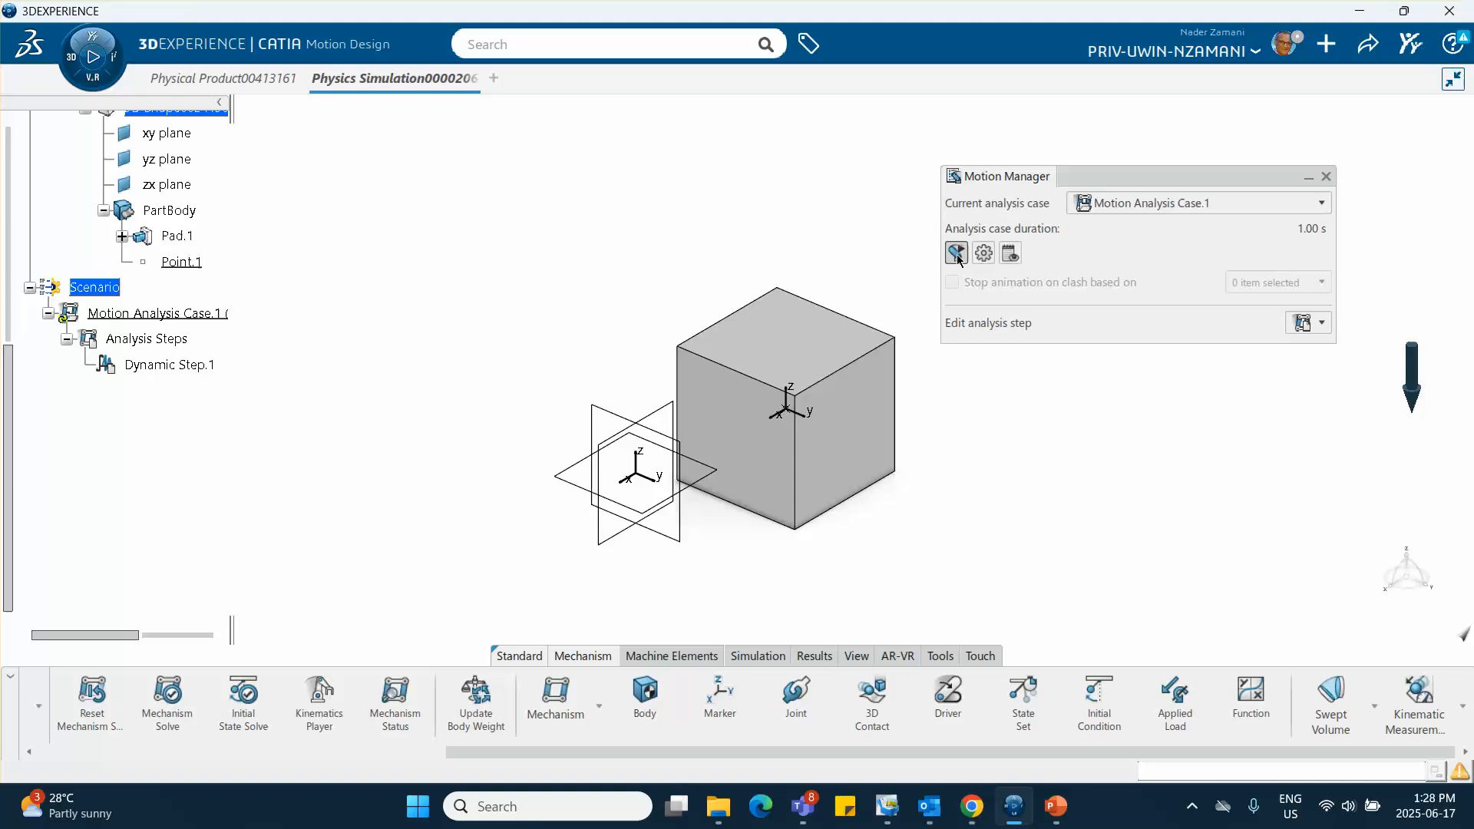
left_click(957, 254)
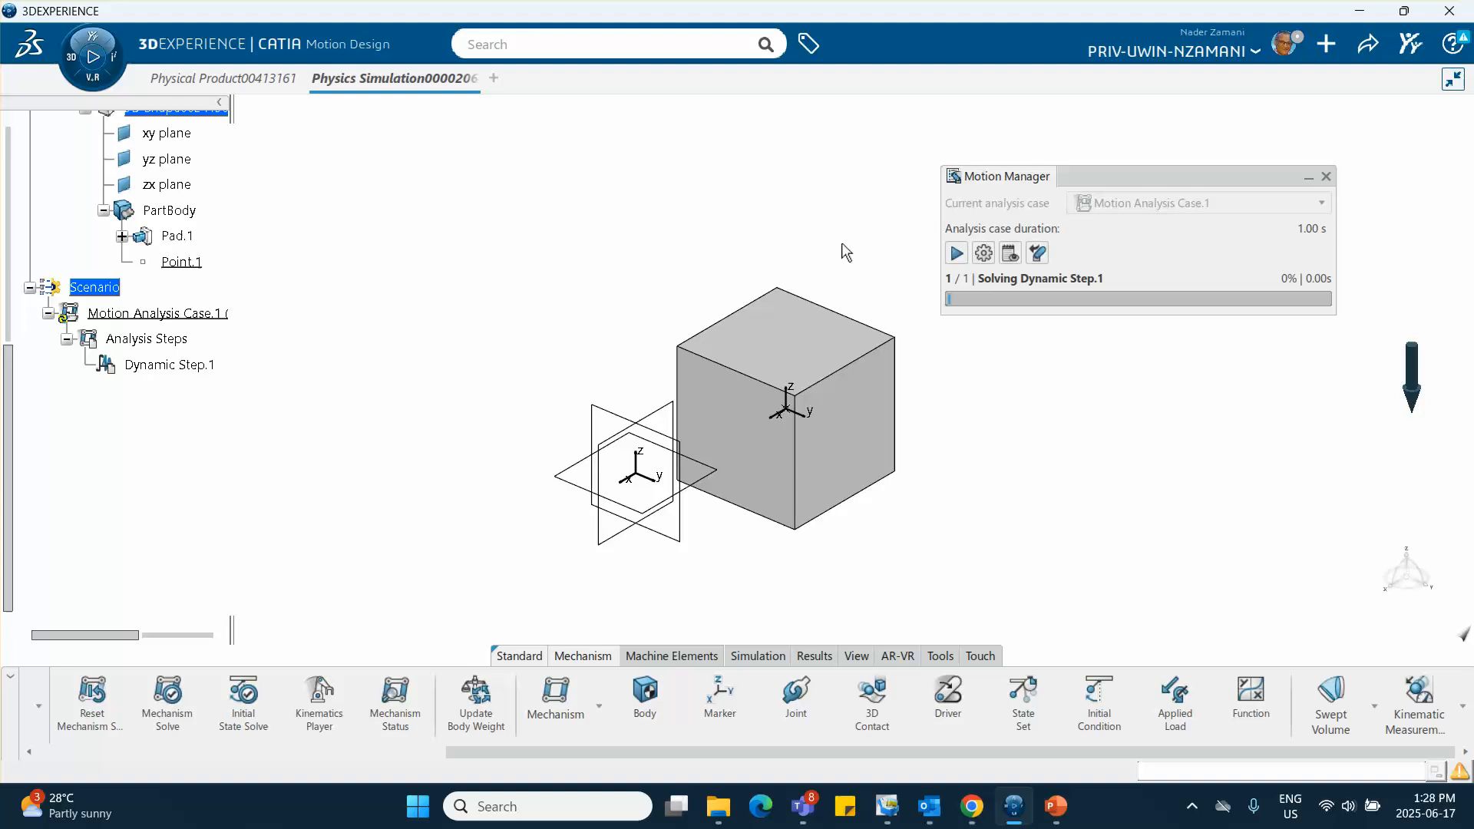
- Play Motion Analysis Case.1 in the Motion Manager, reset the mechanism and compute the case's results with Run Analysis Case
left_click(956, 254)
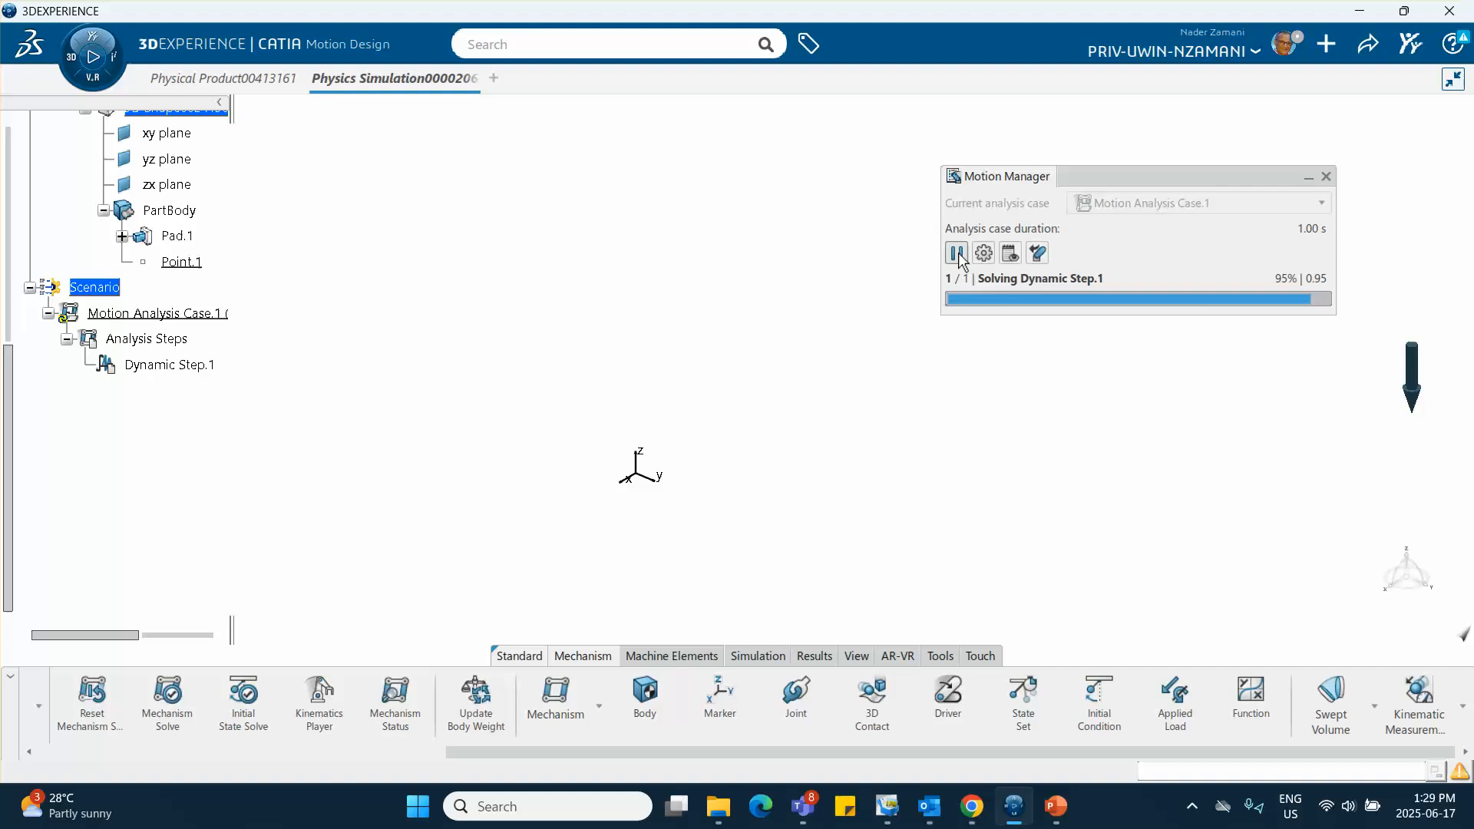
left_click(1038, 255)
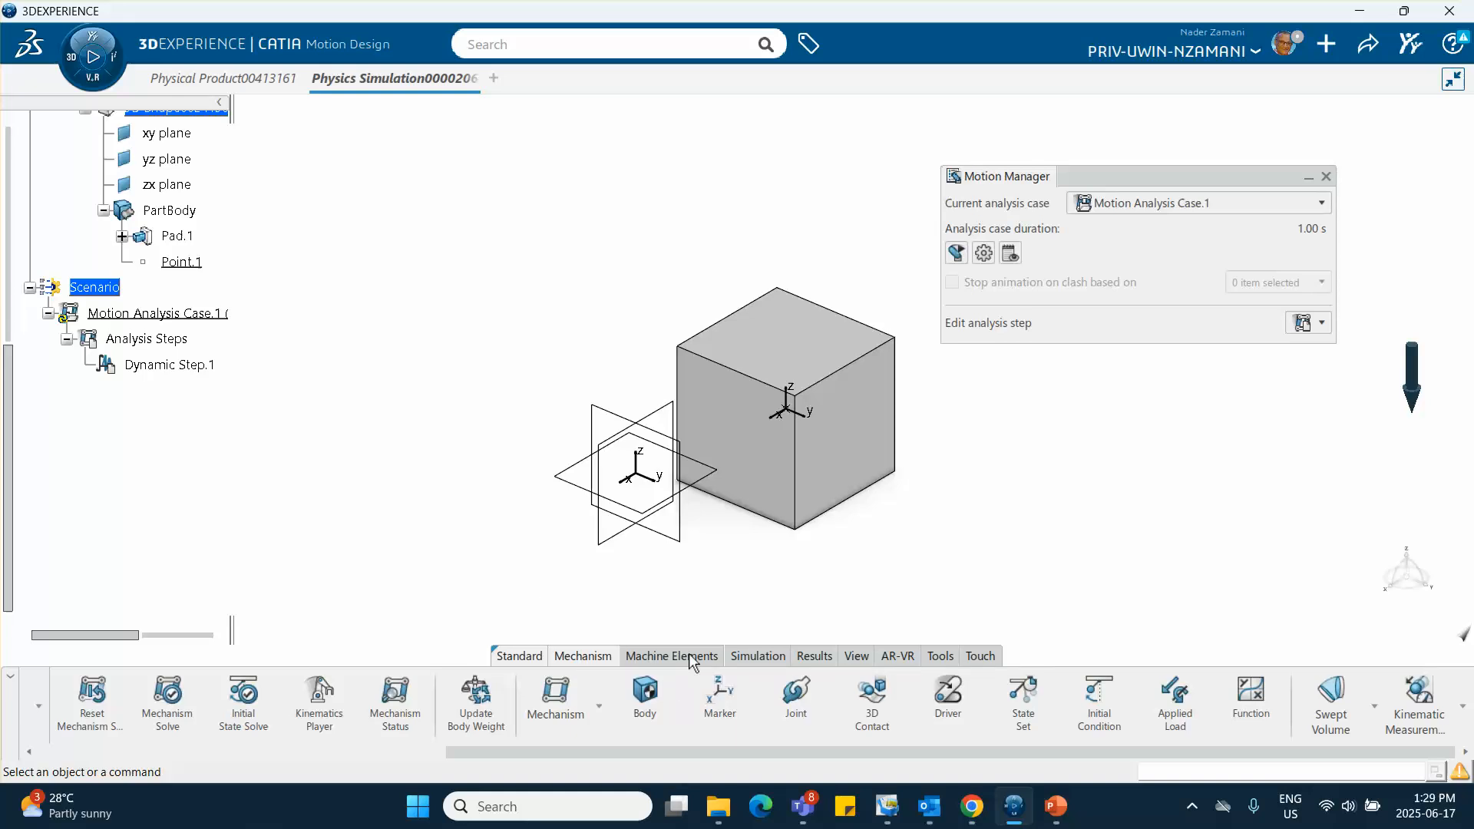
left_click(768, 657)
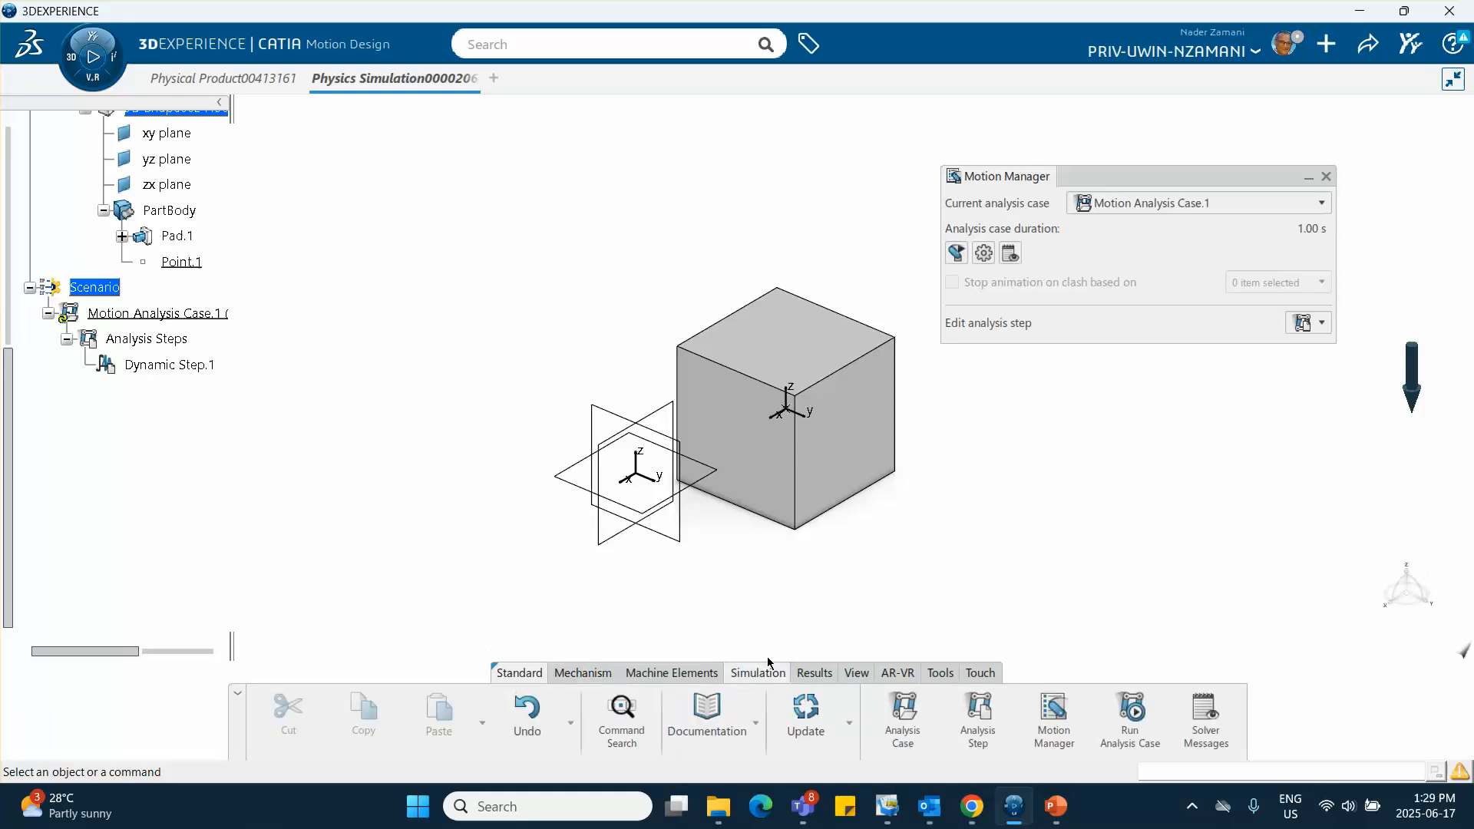
left_click(1133, 725)
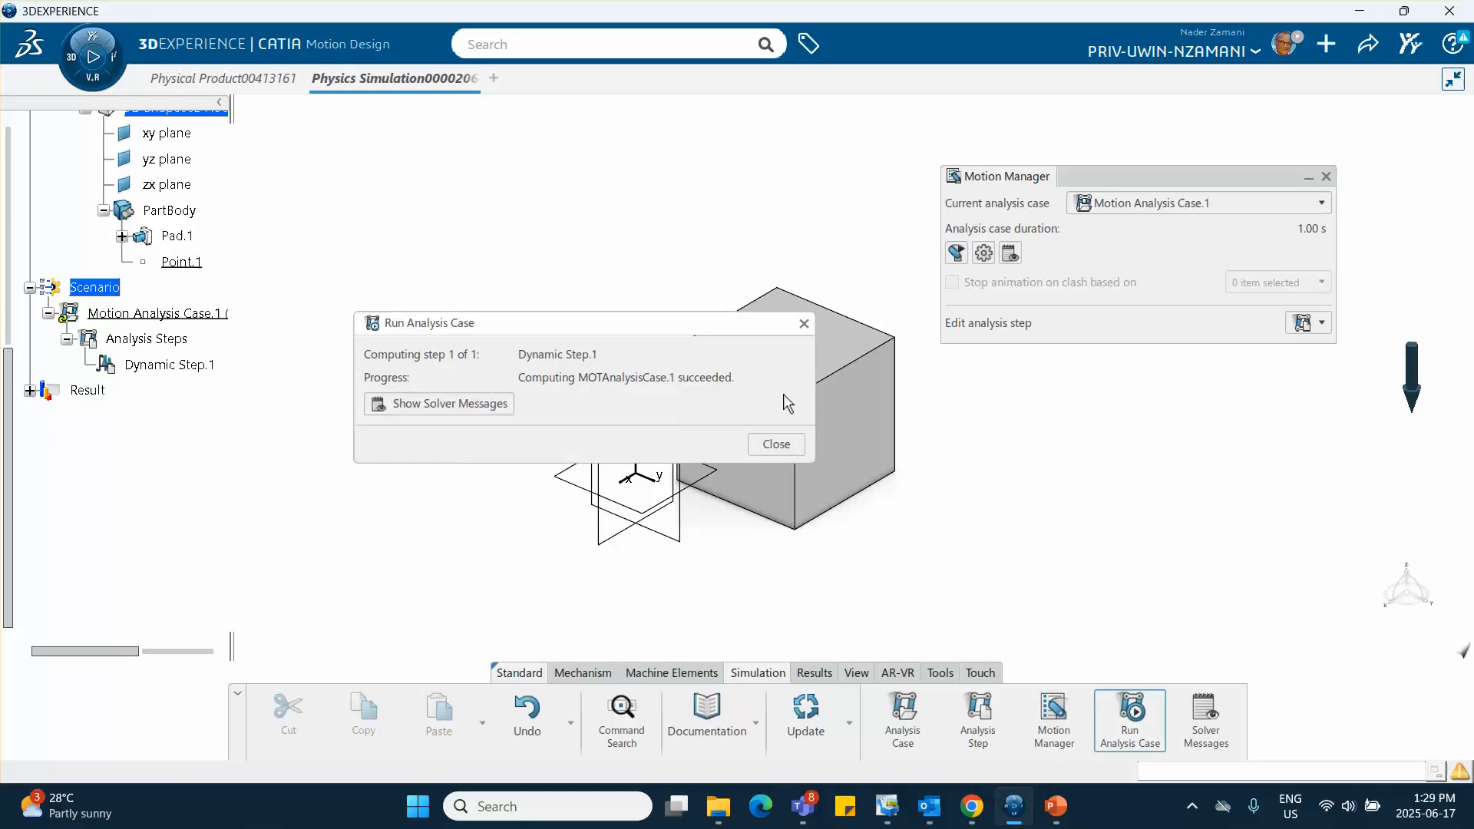
left_click(769, 445)
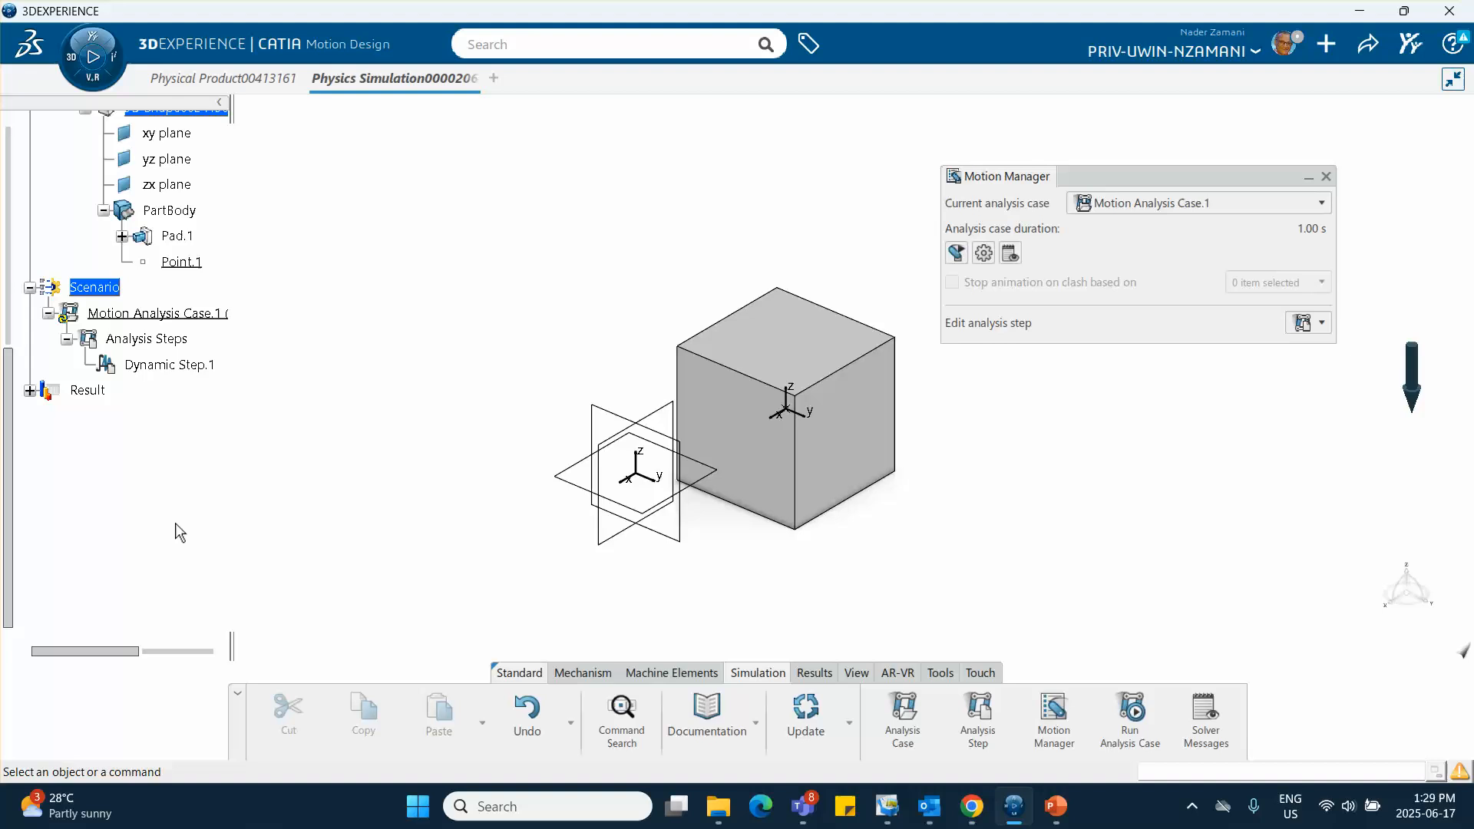
- Select the Dynamic Step.1 result of the motion analysis and step through its animation to check the block's motion
left_click(30, 391)
left_click(49, 416)
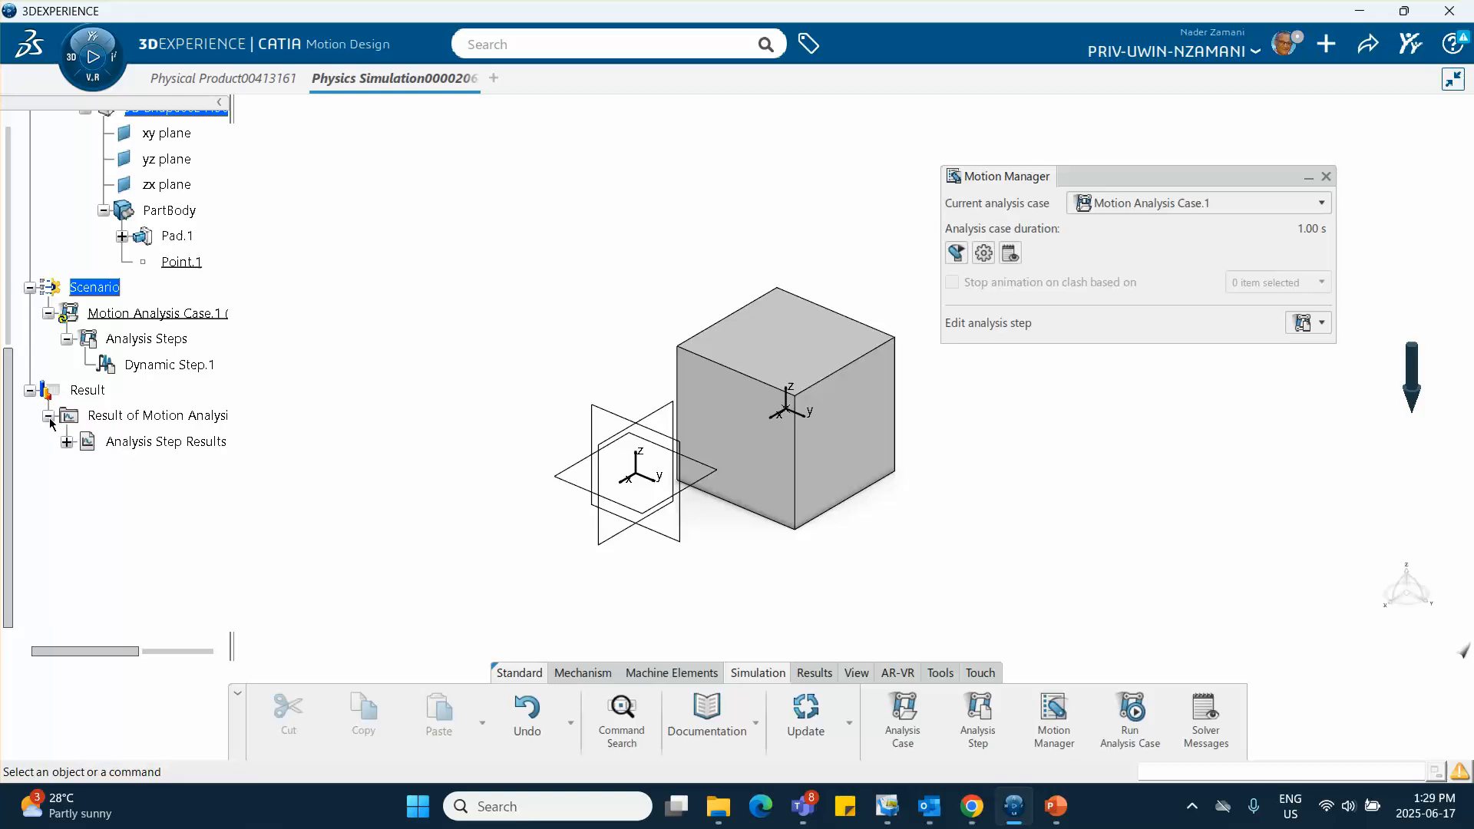
left_click(67, 443)
left_click(165, 467)
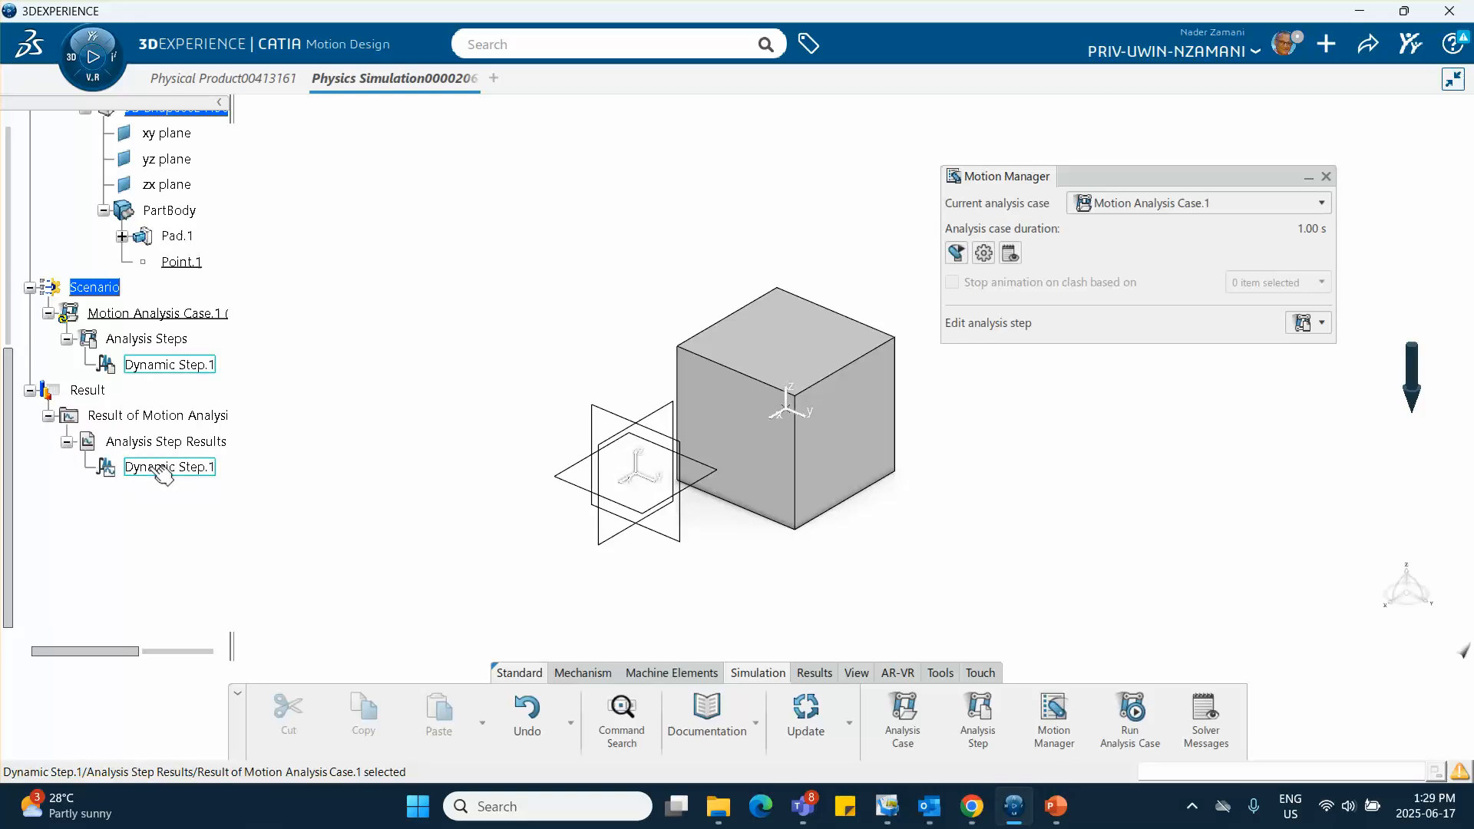
left_click(815, 673)
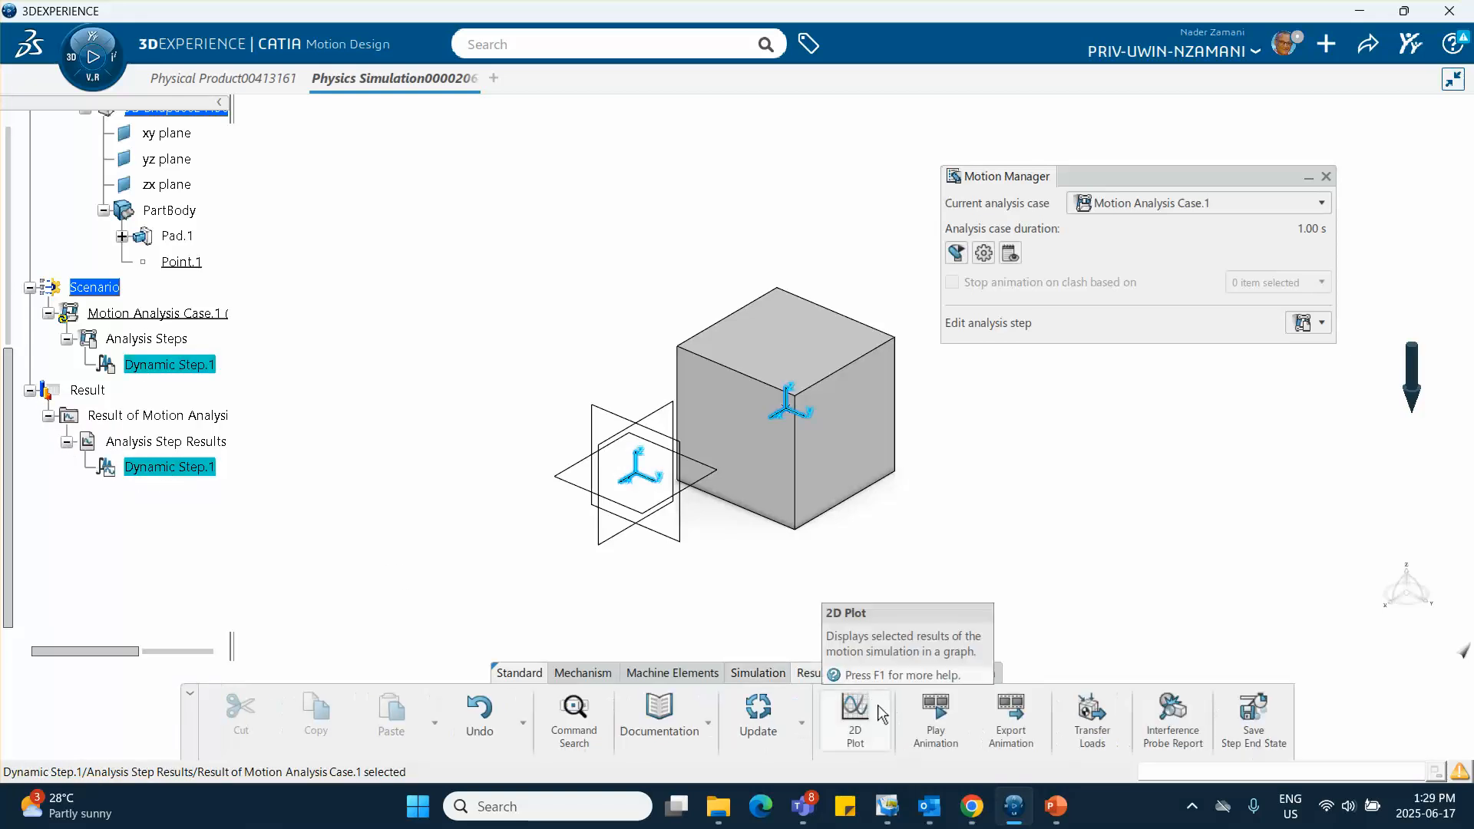
left_click(936, 718)
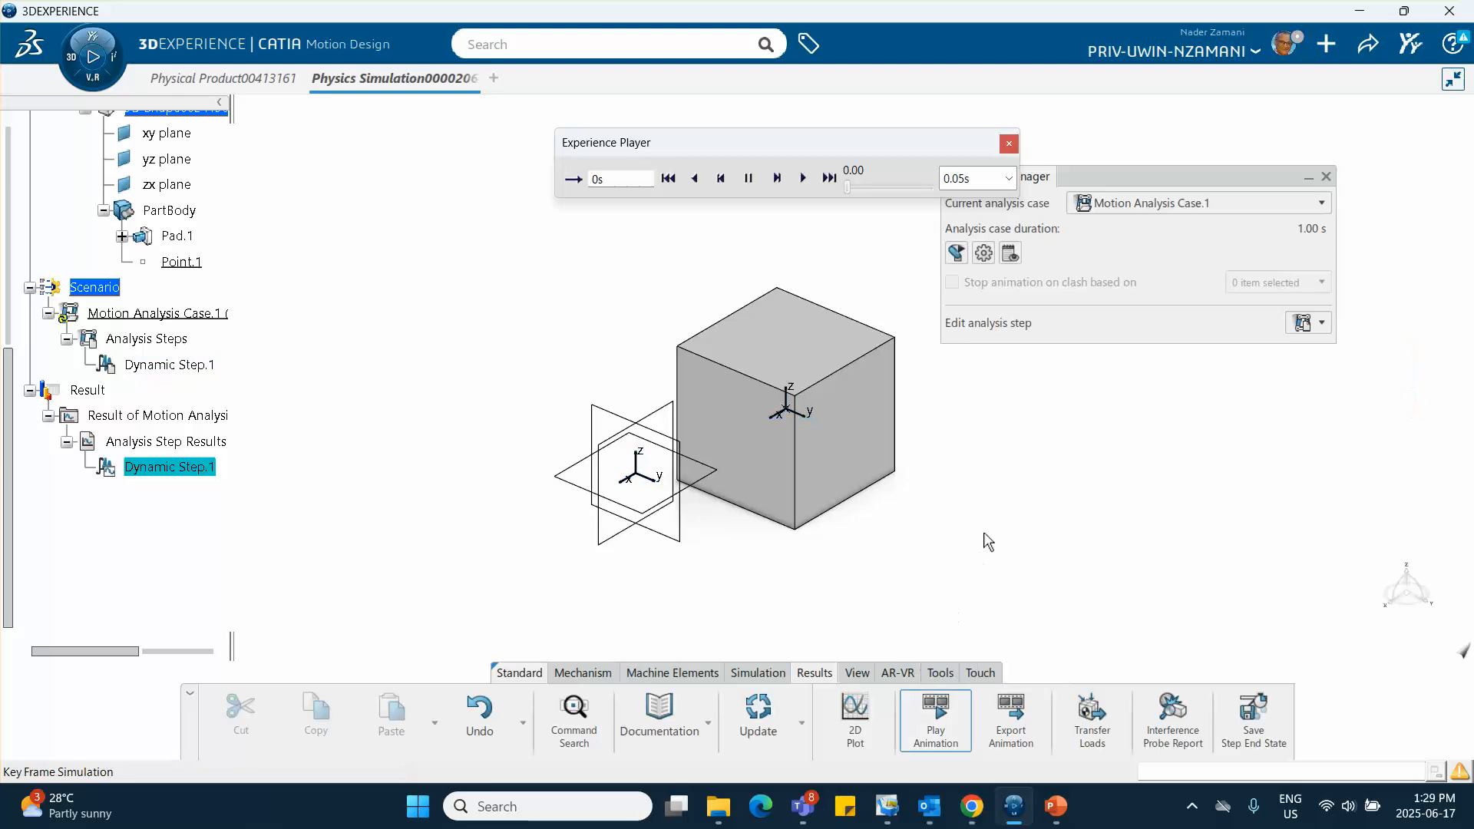
left_click(777, 179)
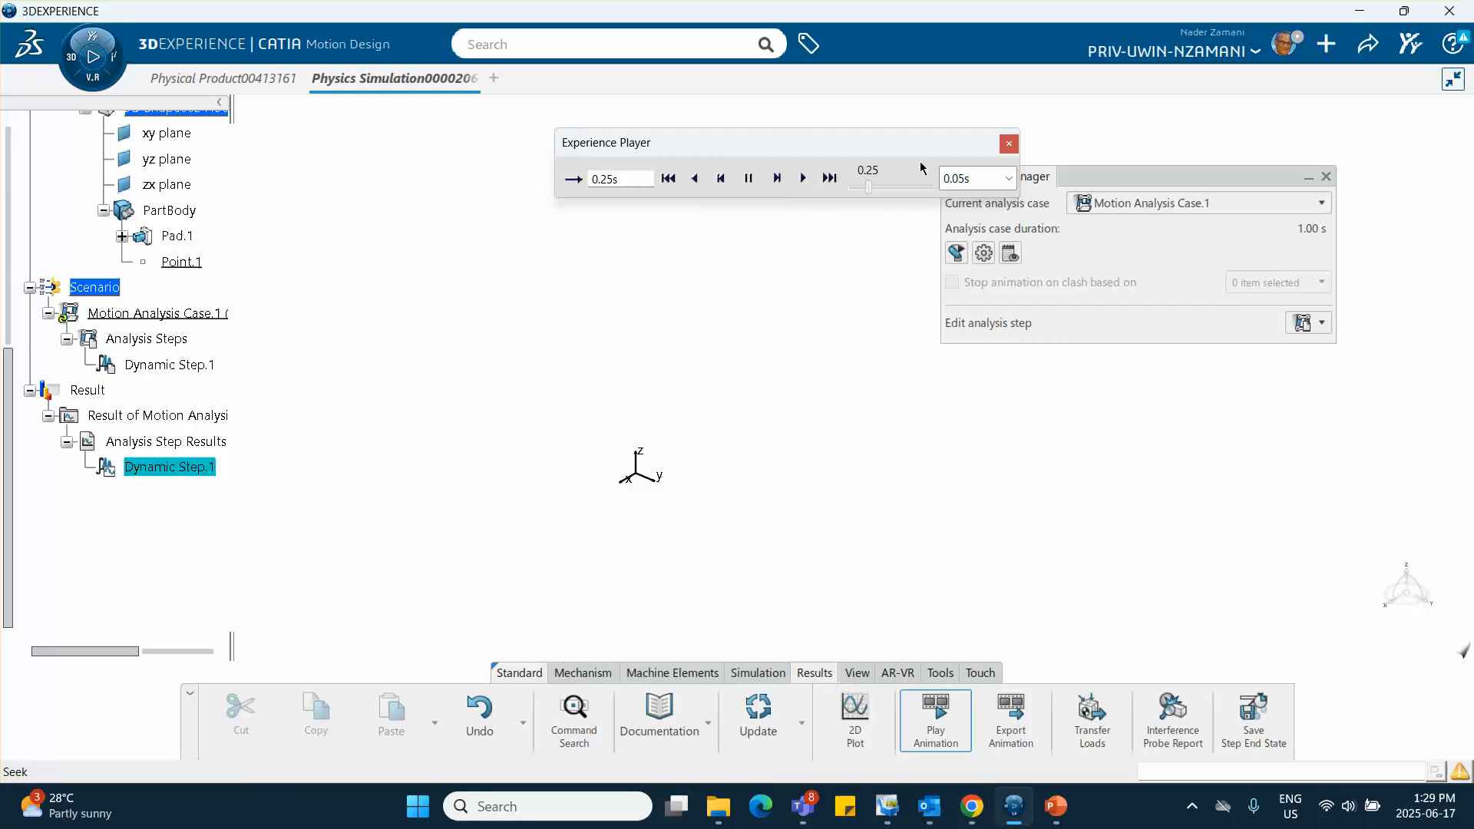
left_click(1008, 143)
- Deactivate Gravity.1 under the mechanism's globals
scroll(192, 322, "up", 5)
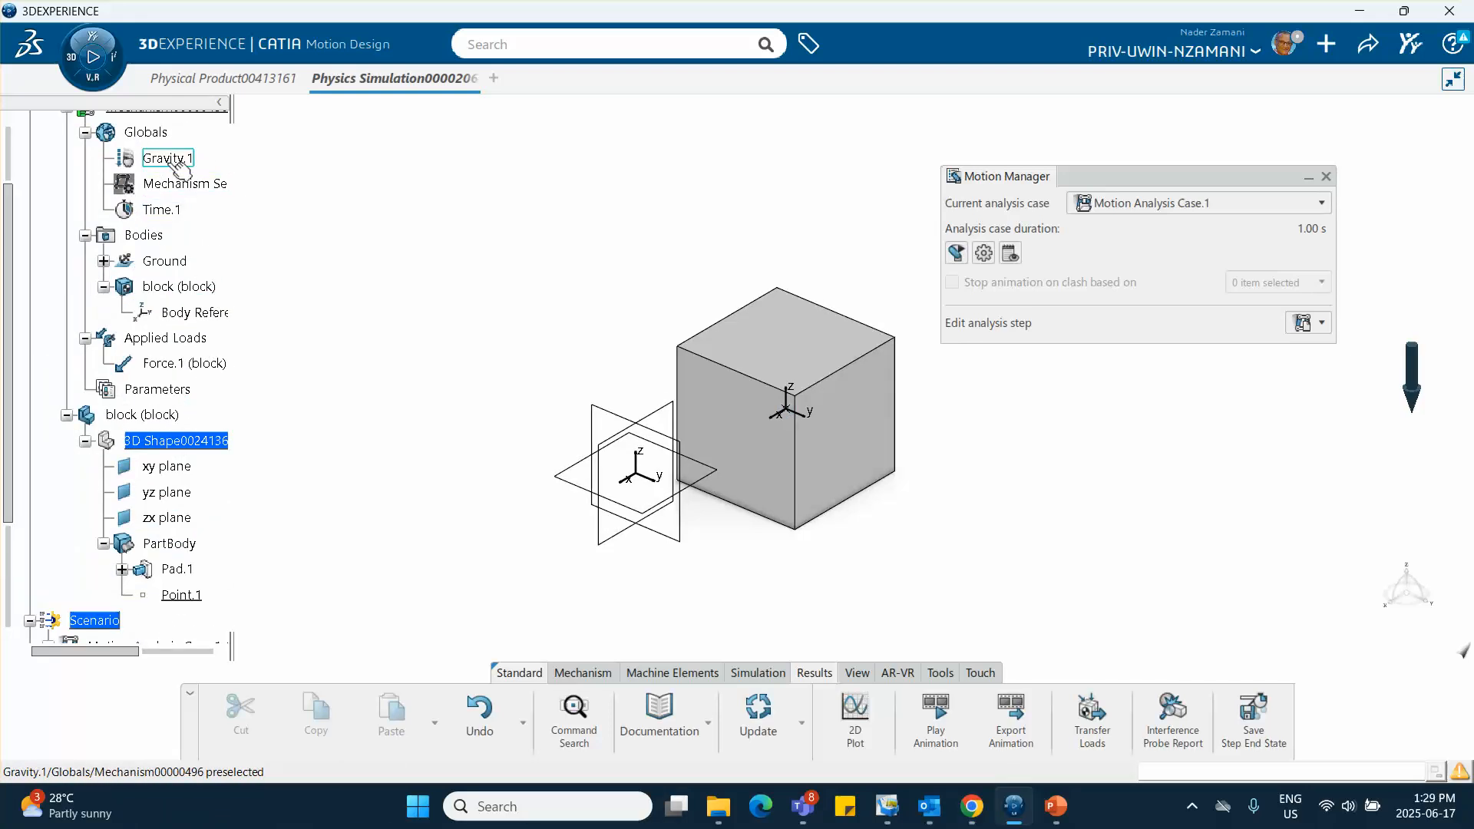
right_click(167, 158)
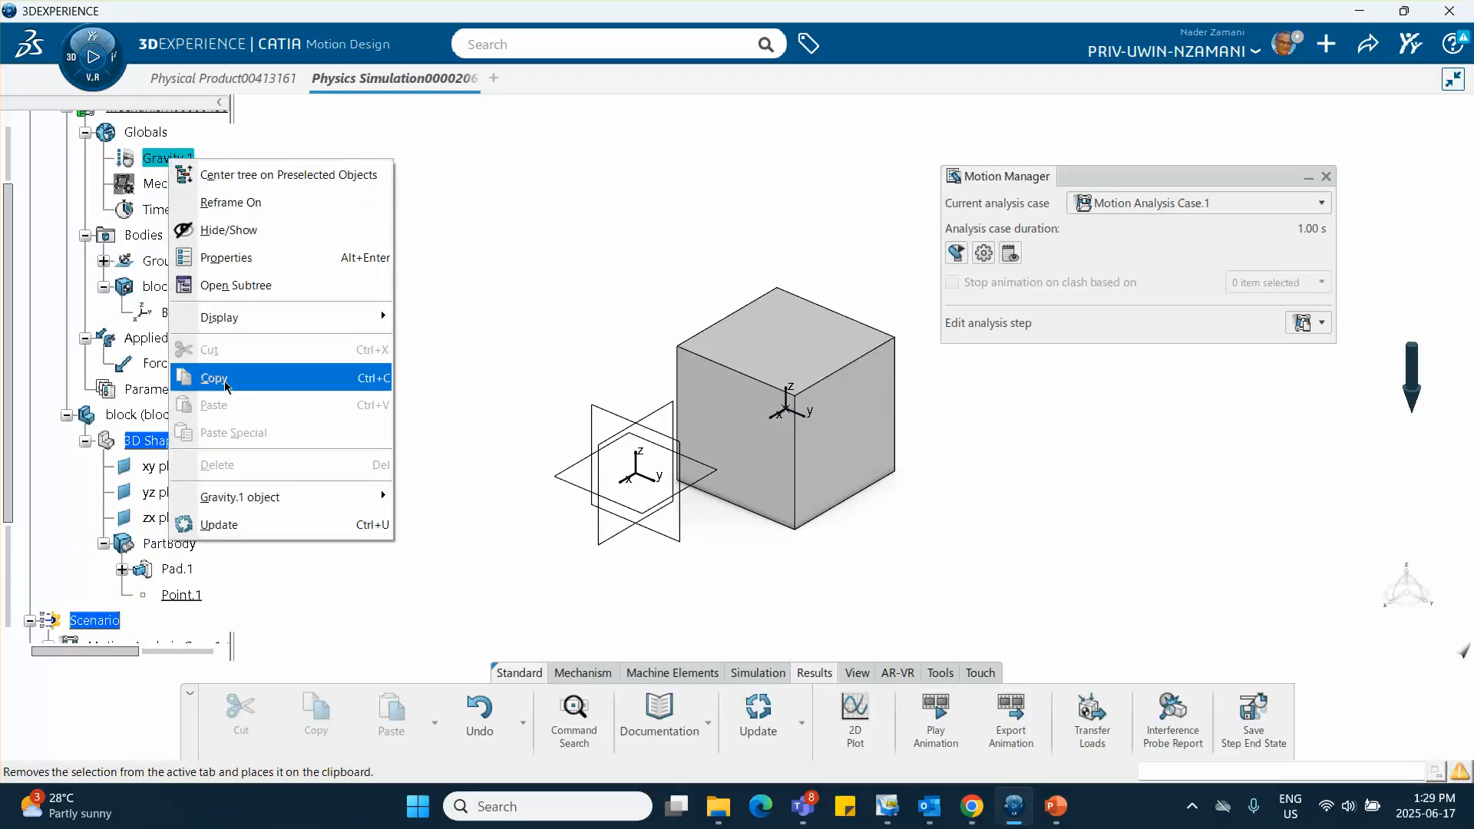
left_click(527, 216)
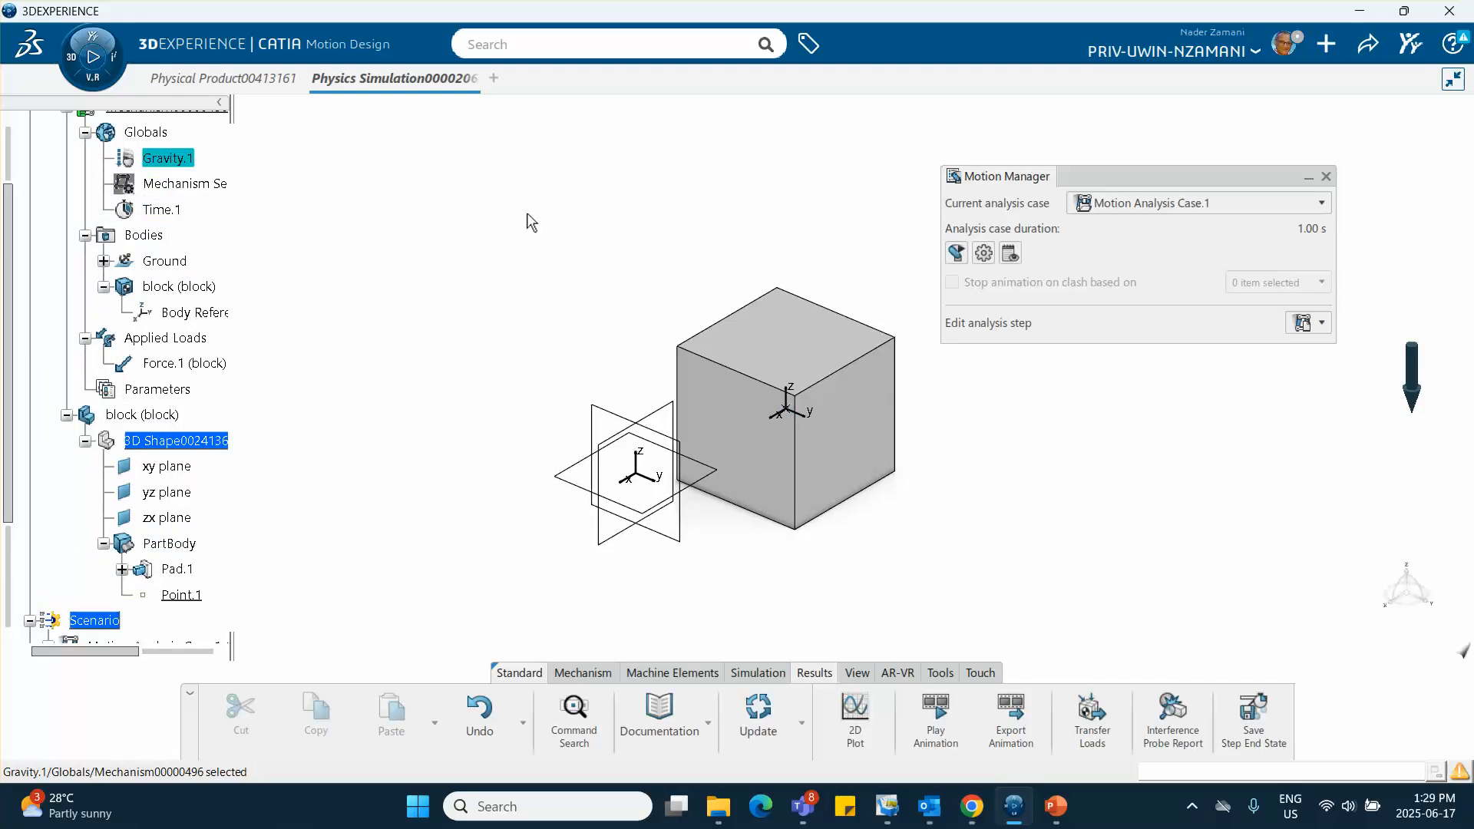
right_click(188, 158)
mouse_move(279, 499)
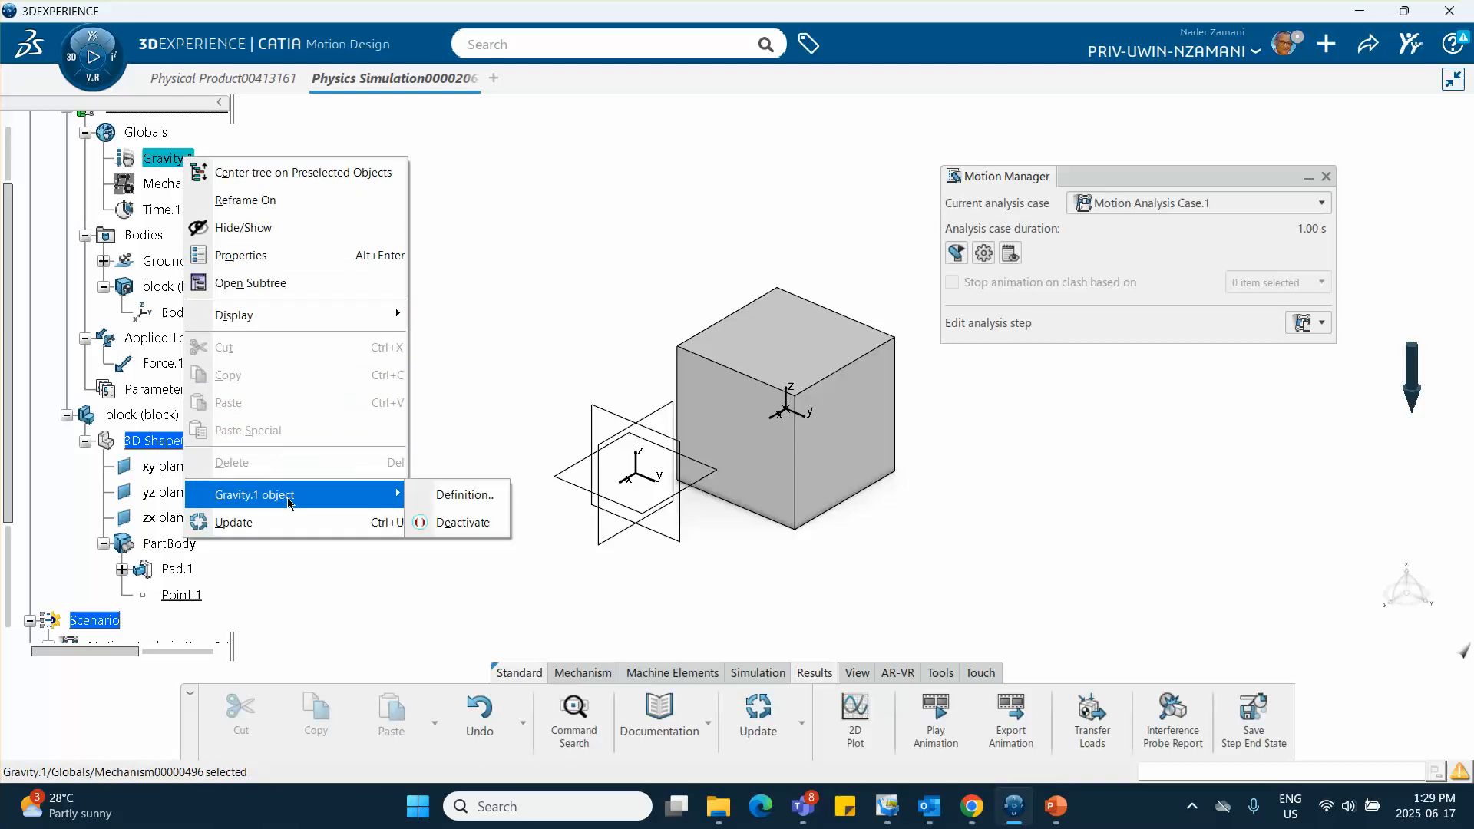
left_click(462, 523)
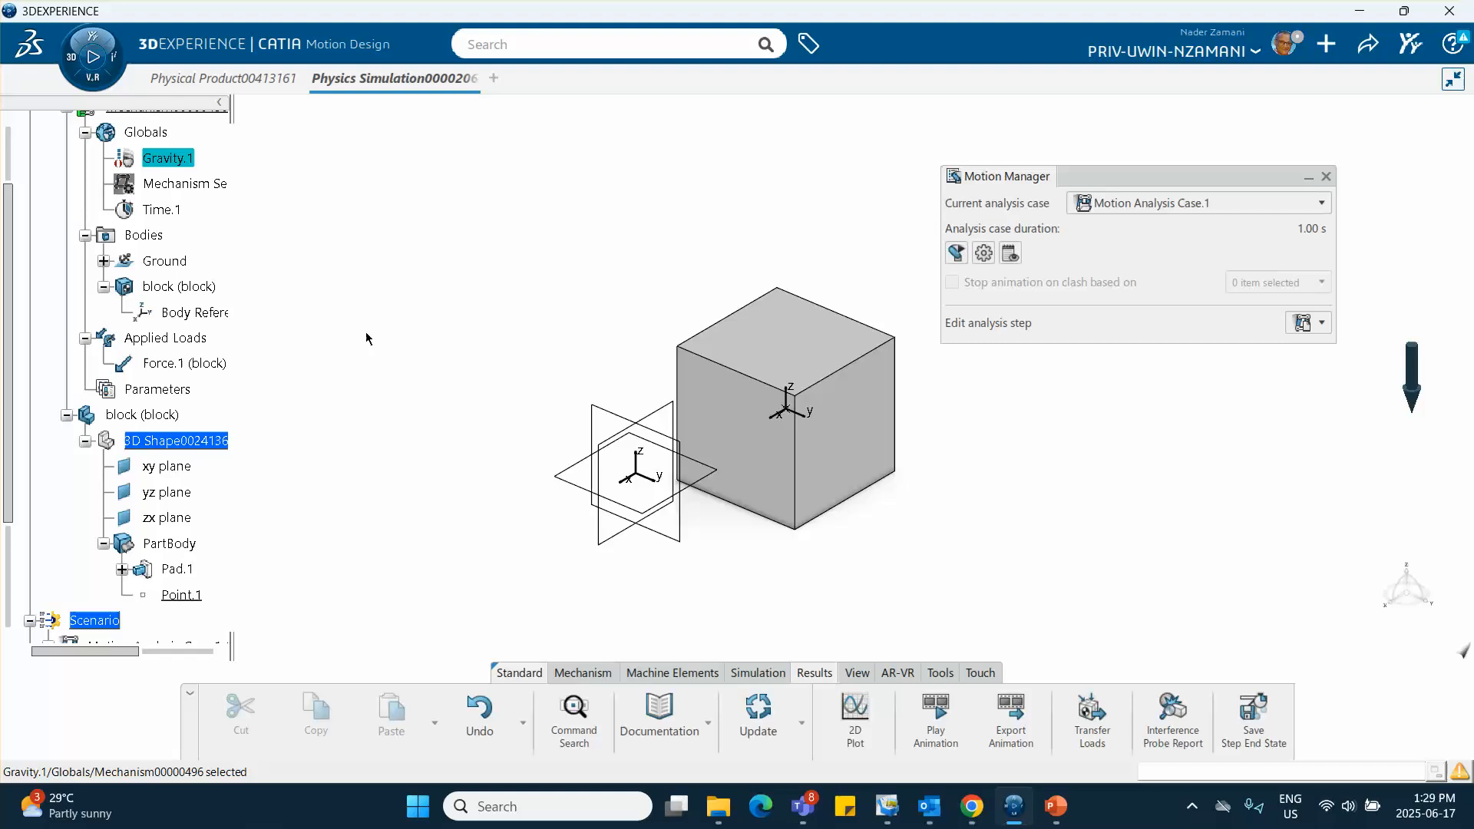
- Recompute Motion Analysis Case.1 with Run Analysis Case and close the computation dialog
scroll(184, 323, "down", 5)
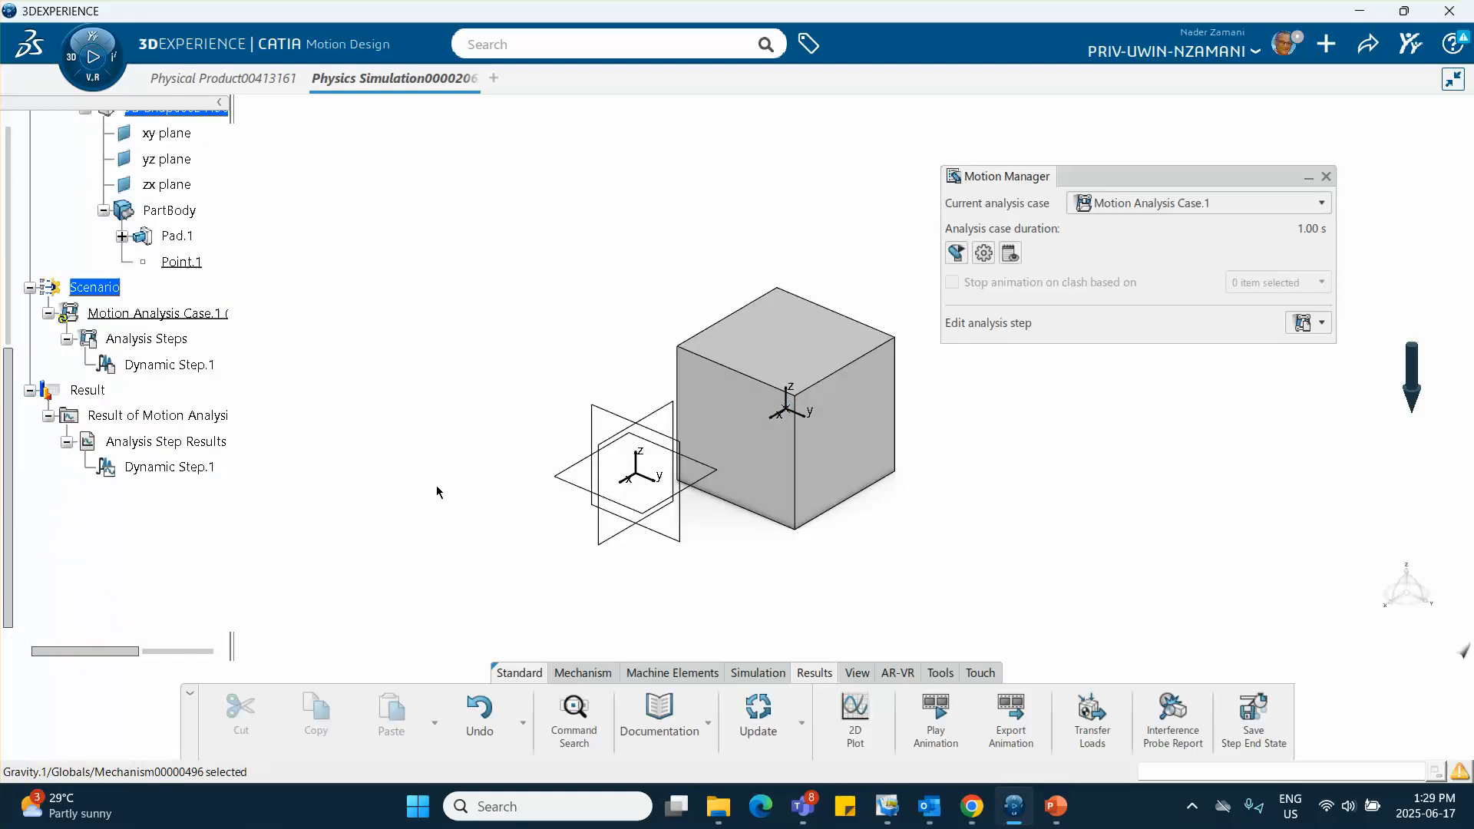
left_click(774, 673)
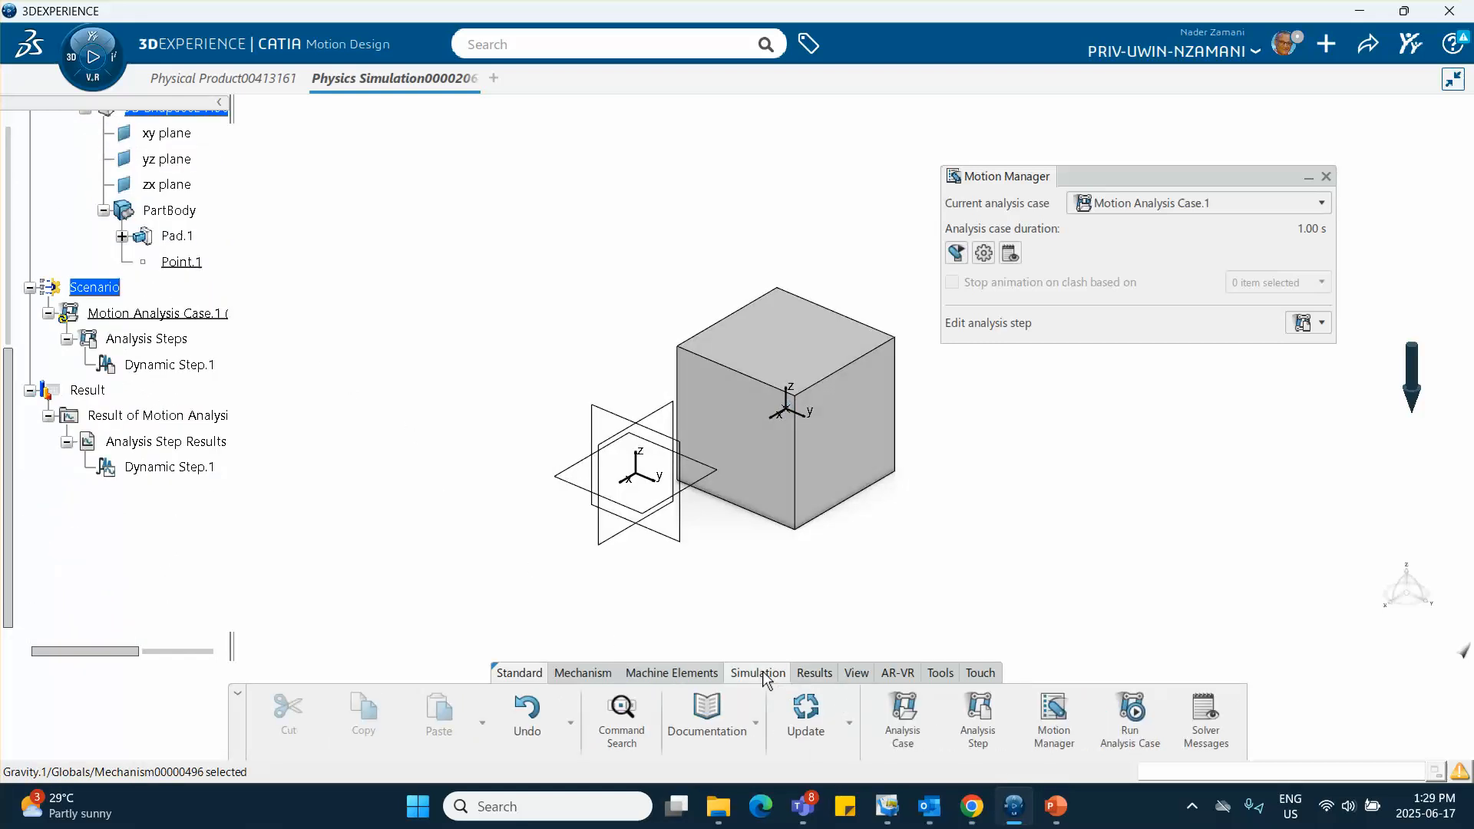
left_click(1134, 710)
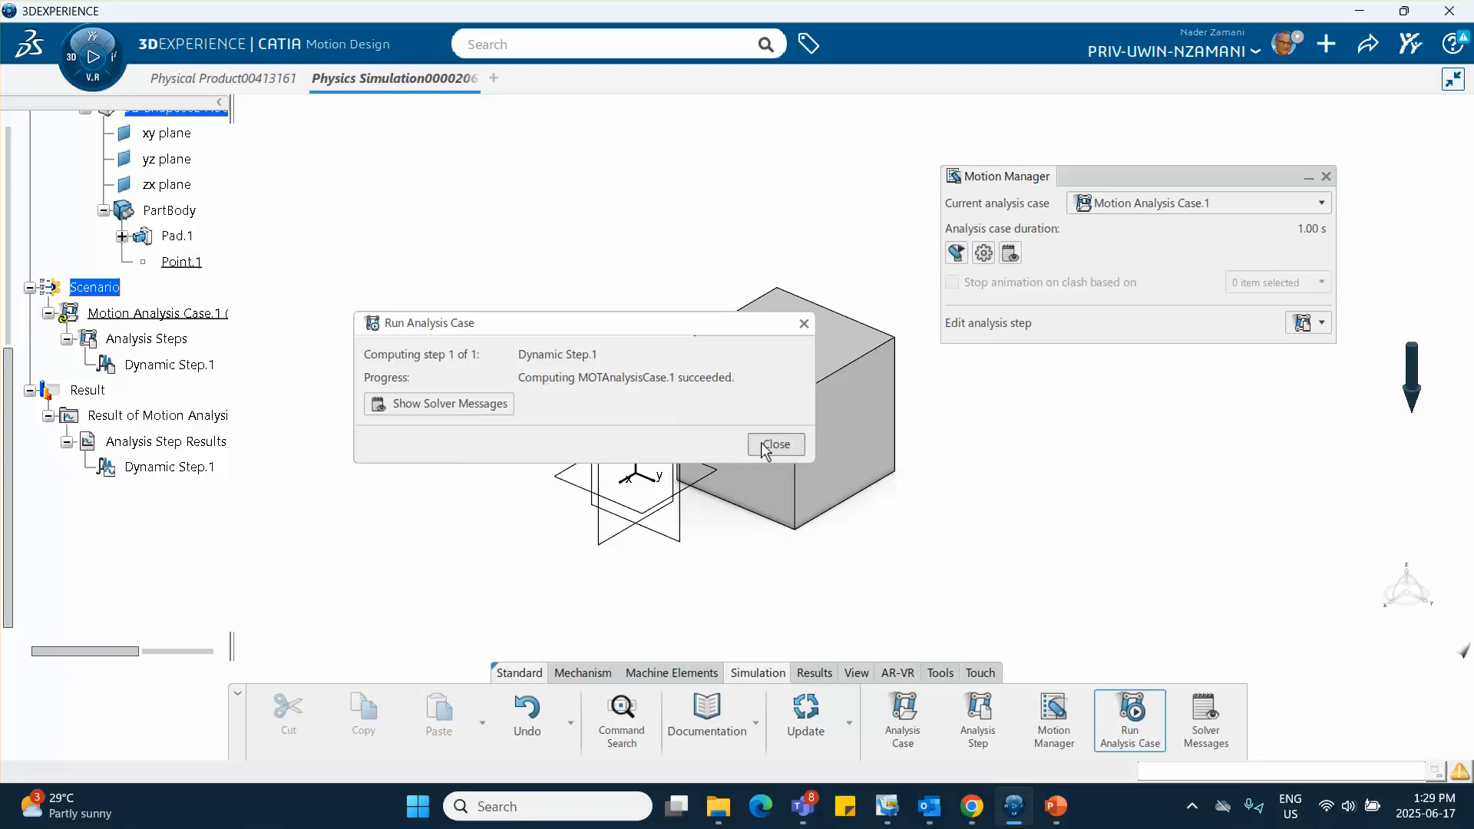
left_click(776, 445)
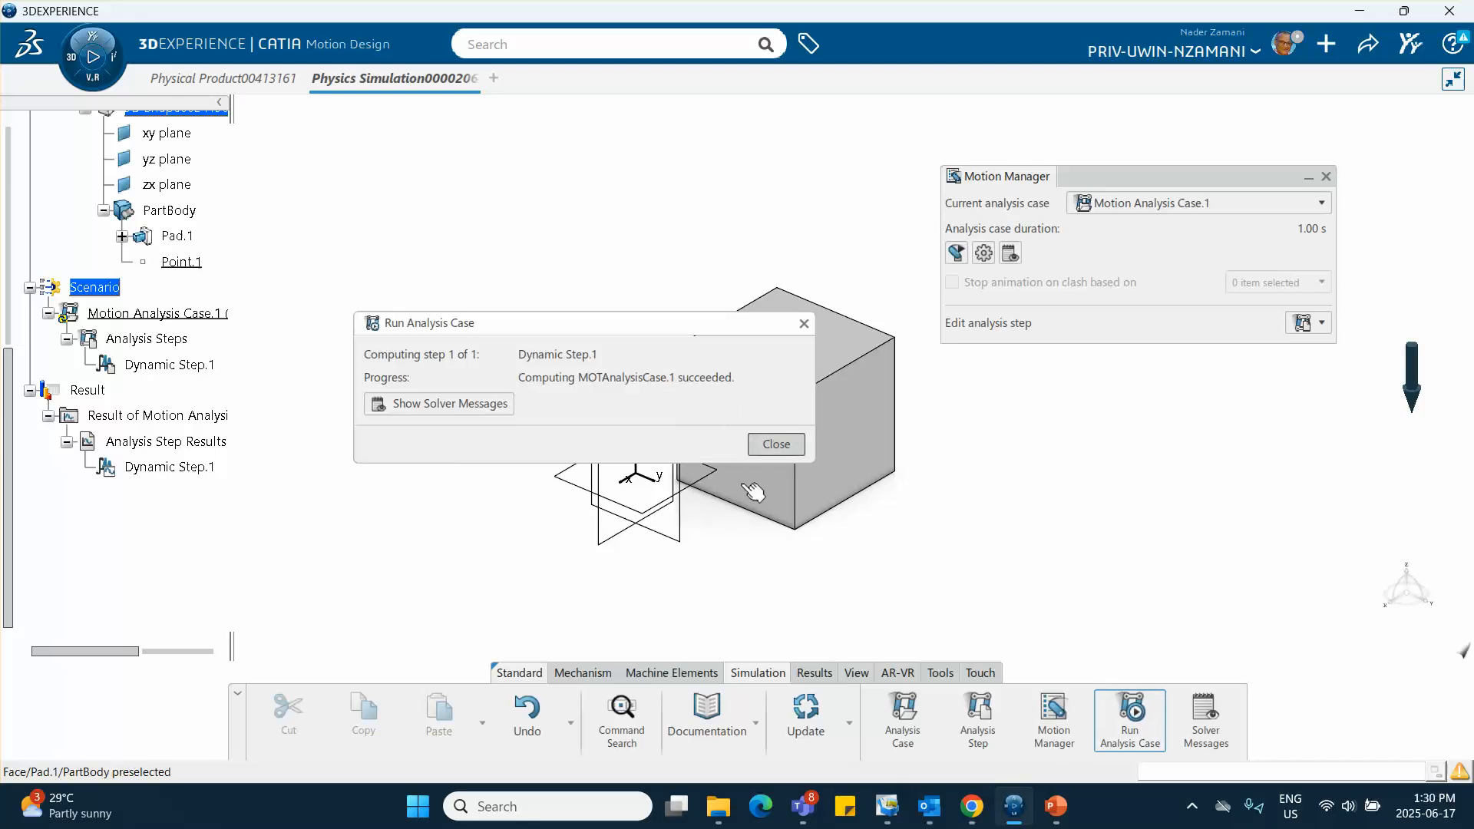
- Animate the recomputed Dynamic Step.1 result, stepping forward to 0.2 s and playing on to 1 s, and close the player
left_click(165, 467)
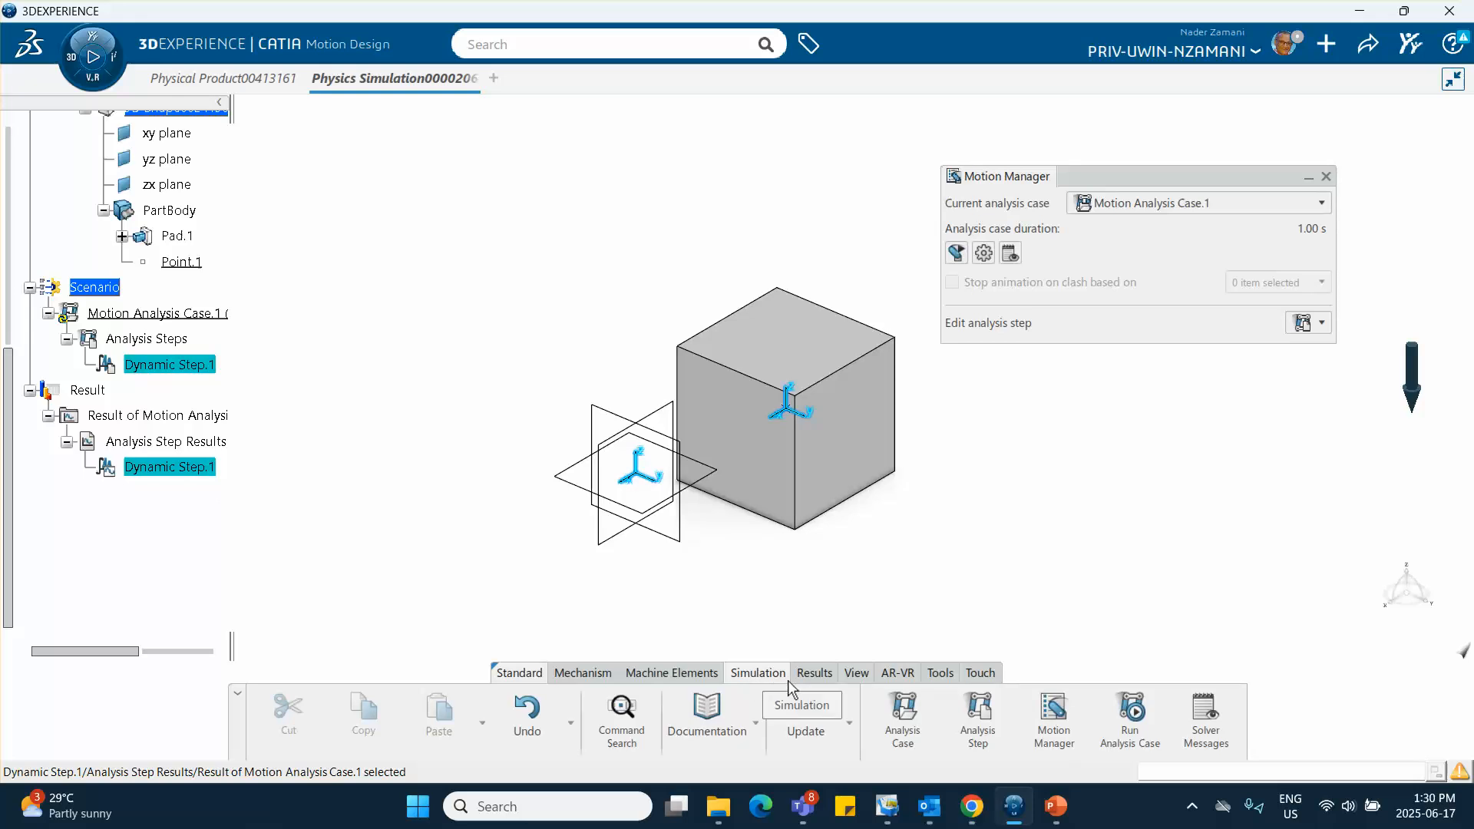
left_click(814, 672)
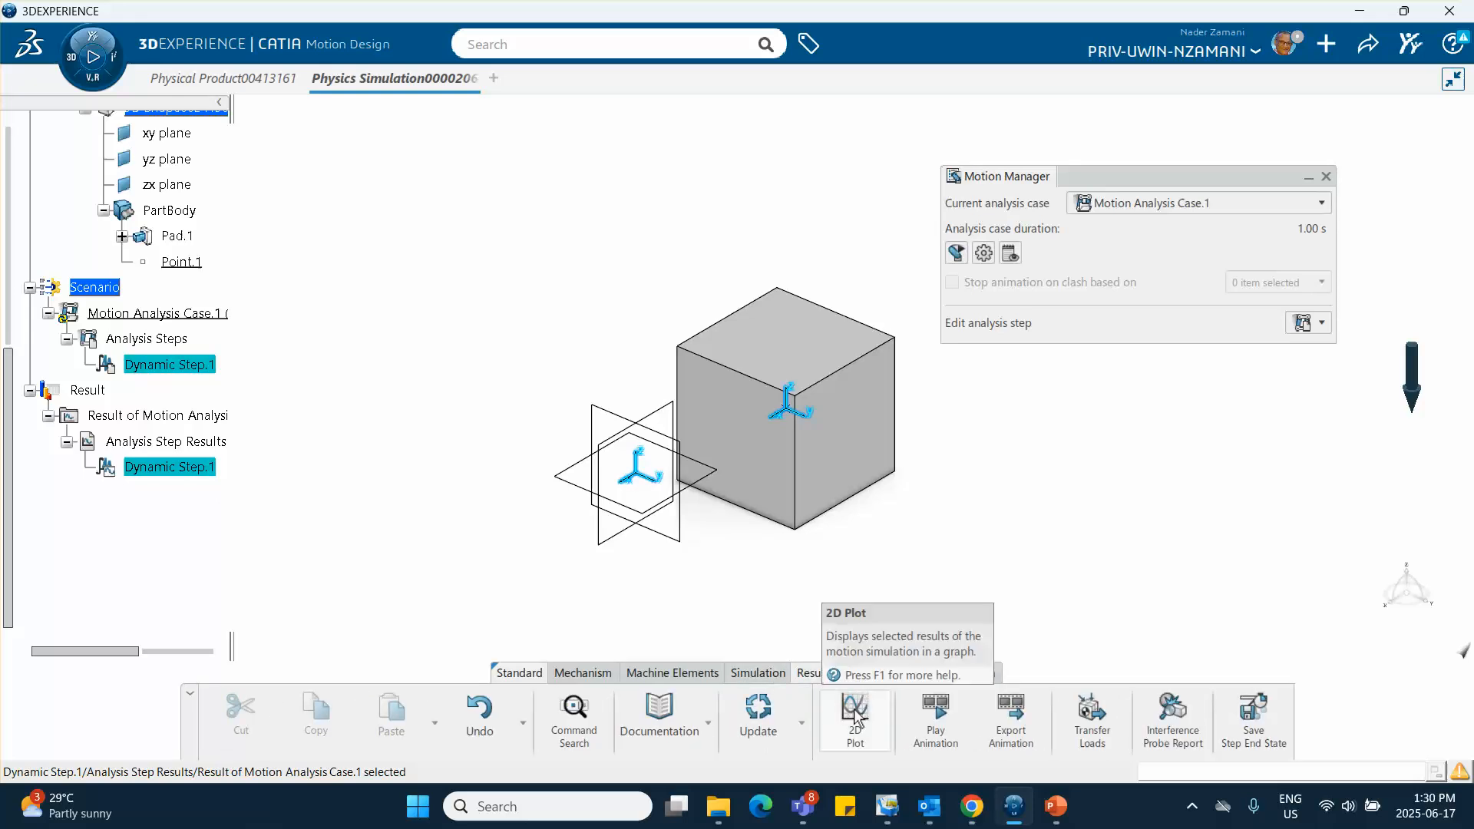
left_click(935, 714)
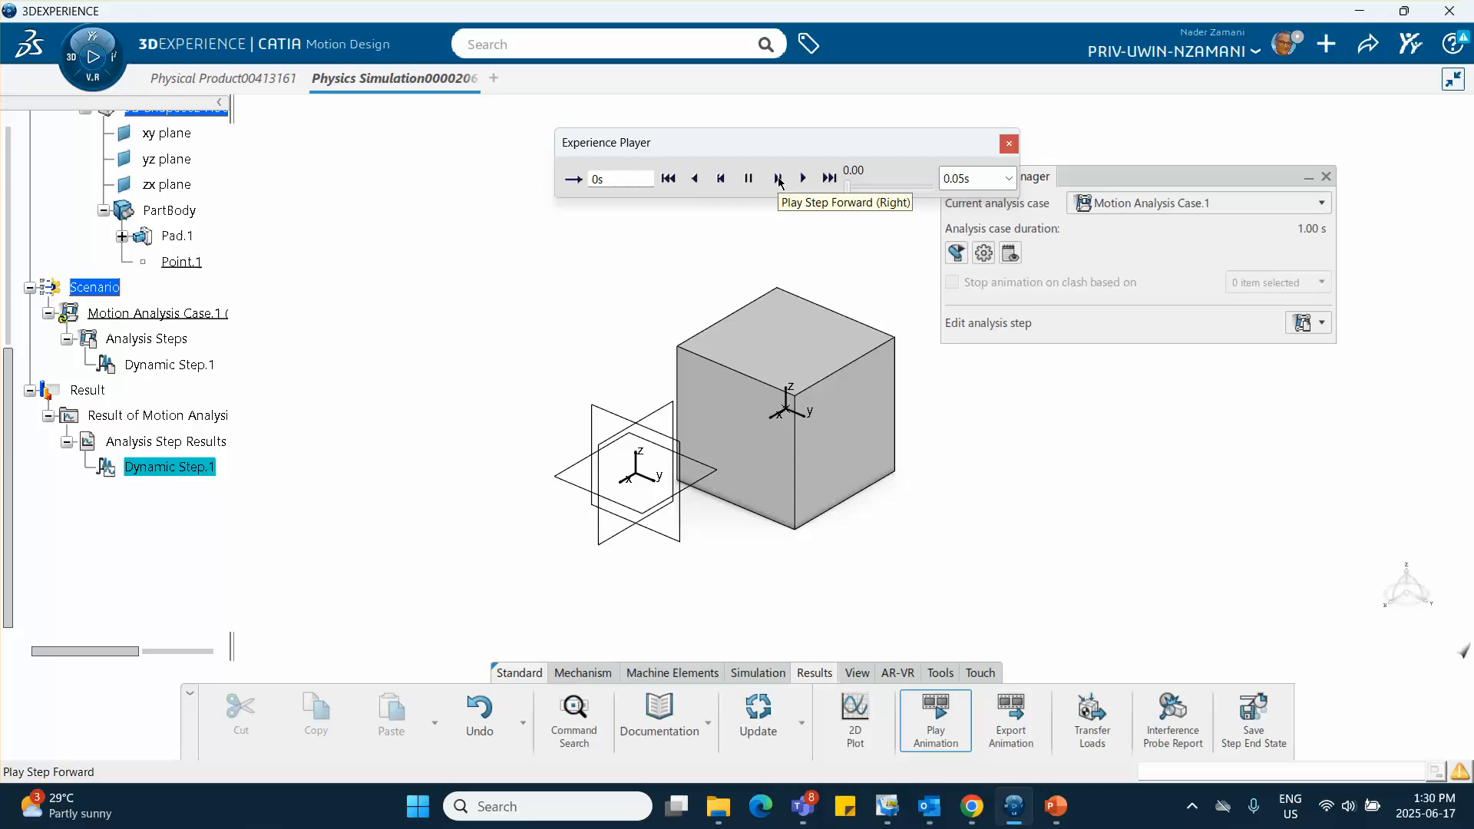
left_click(778, 179)
left_click(778, 180)
left_click(779, 178)
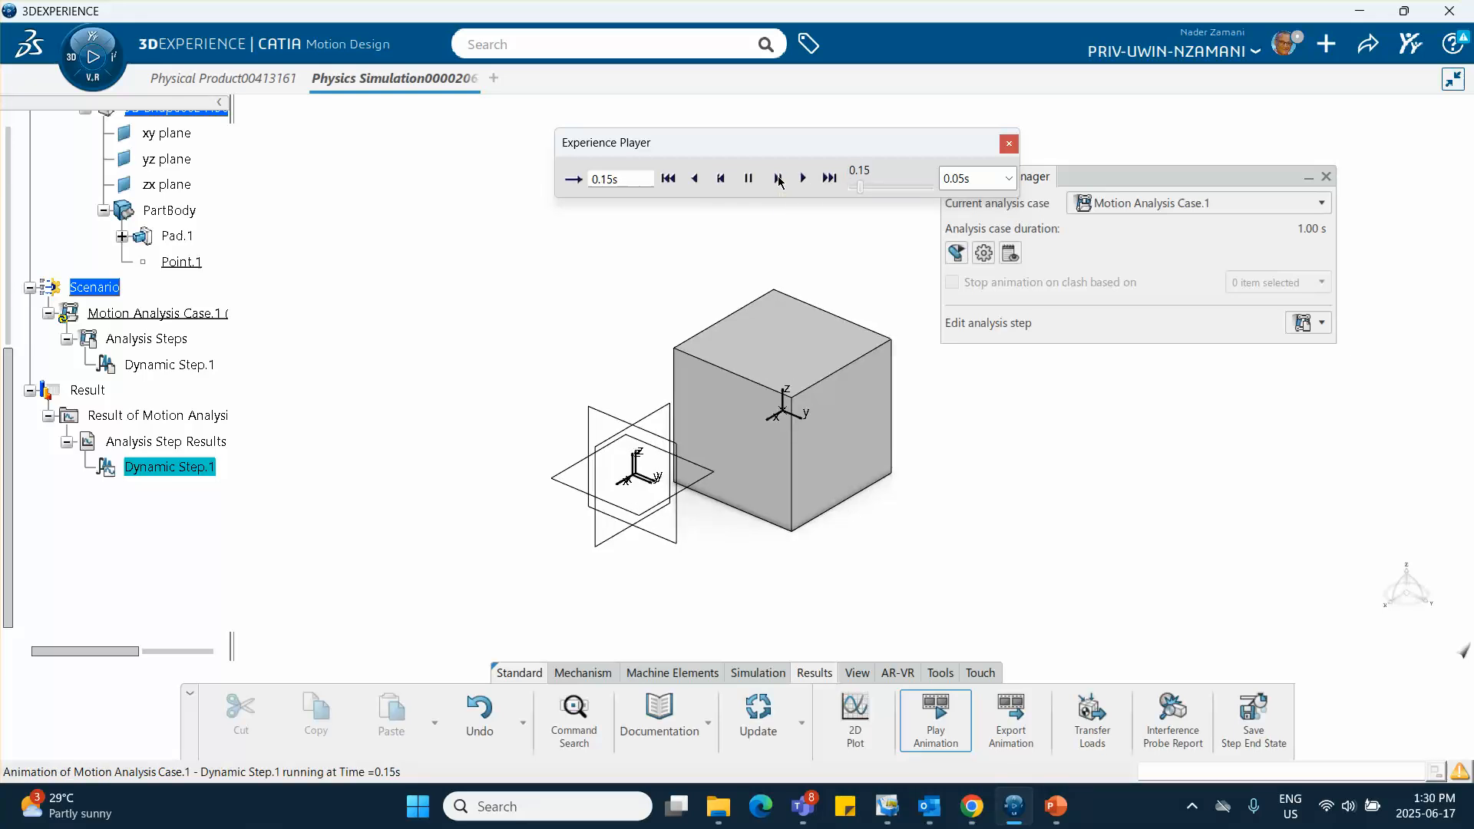
left_click(779, 178)
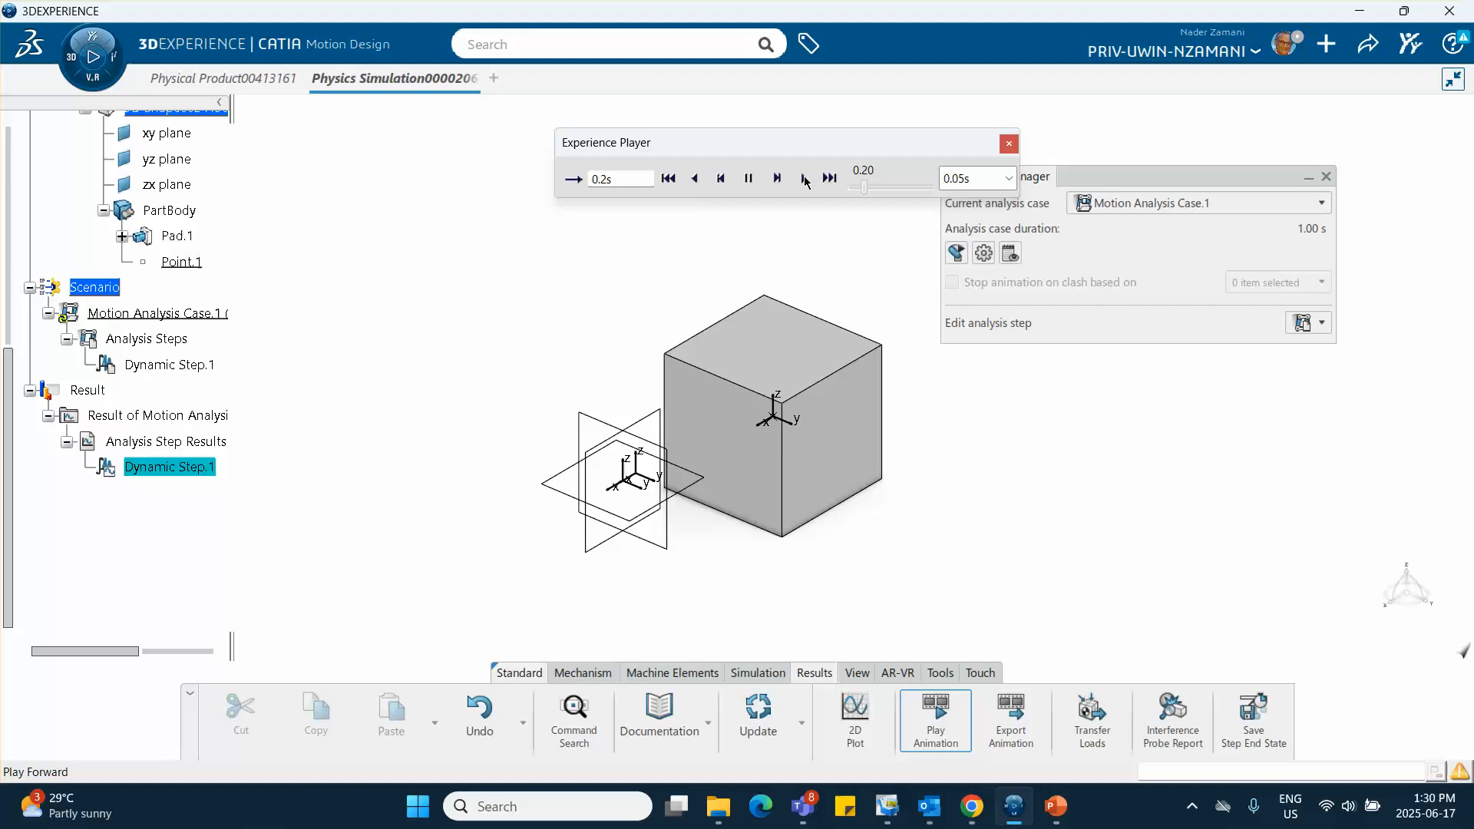
left_click(804, 179)
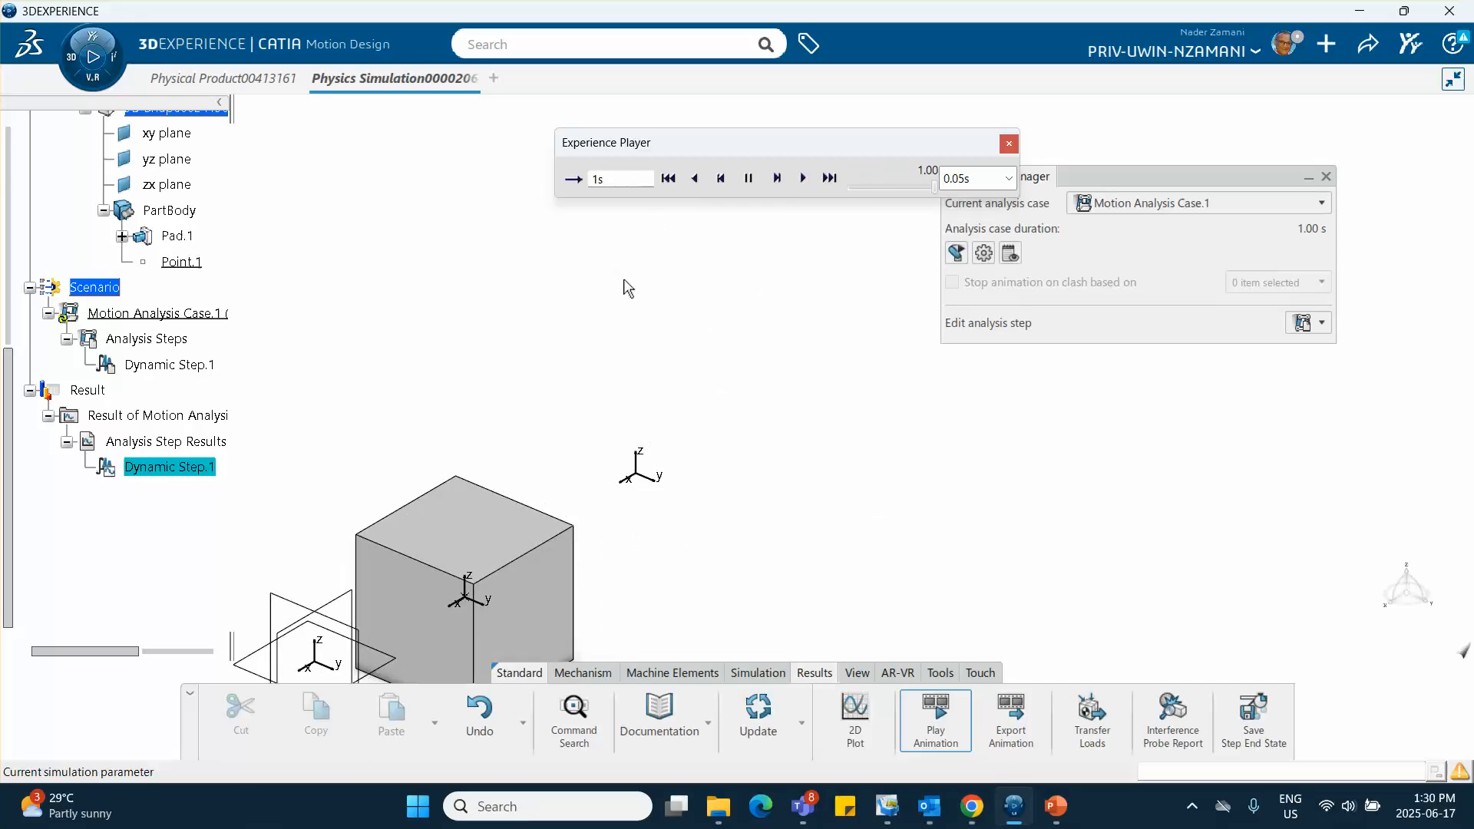
left_click(1009, 145)
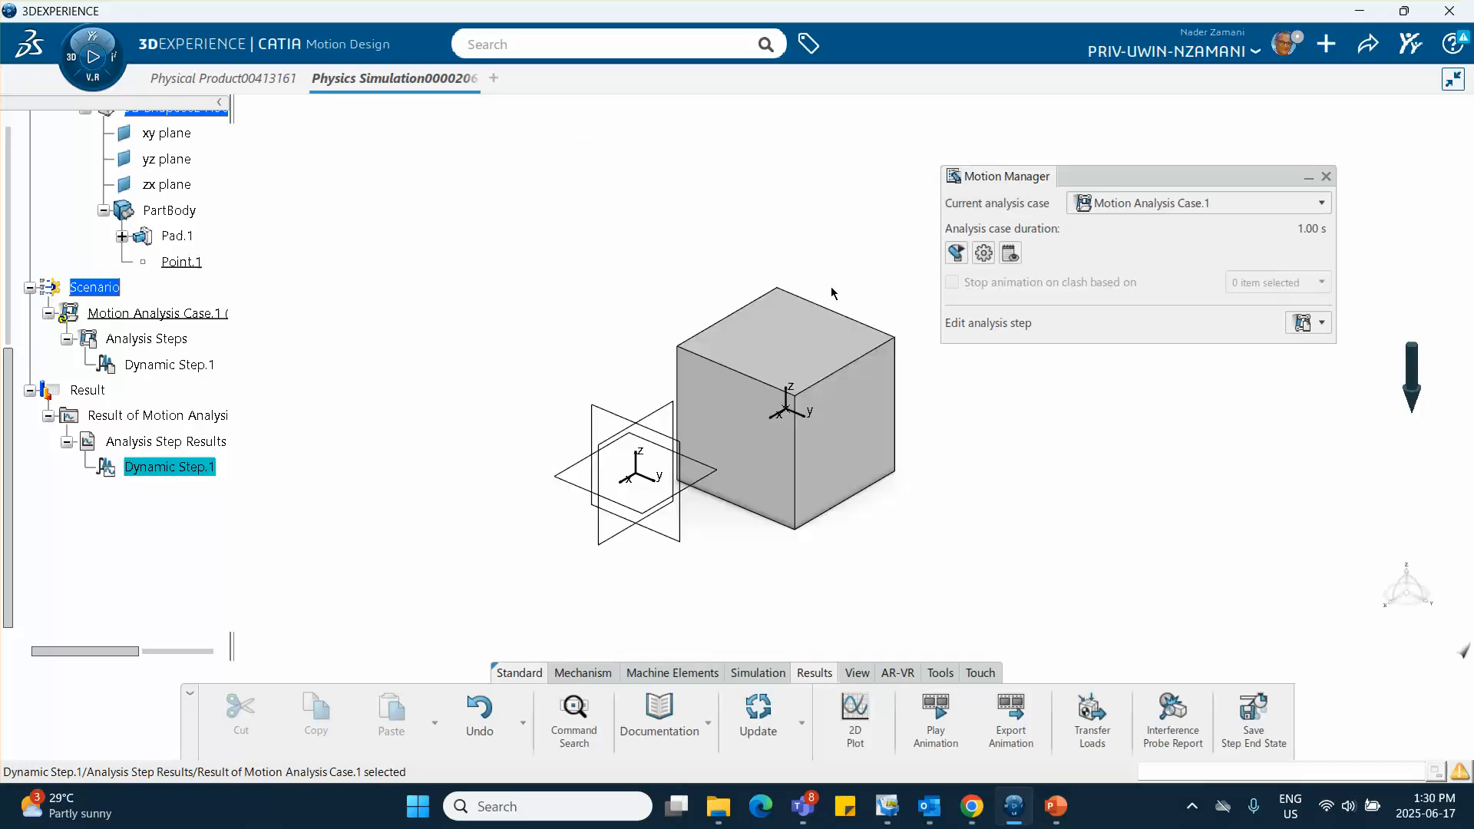
- Start a 2D plot of the Dynamic Step.1 result and choose the block as the element to plot
left_click(857, 717)
left_click_drag(637, 112, 1095, 250)
middle_click_drag(734, 192, 633, 253)
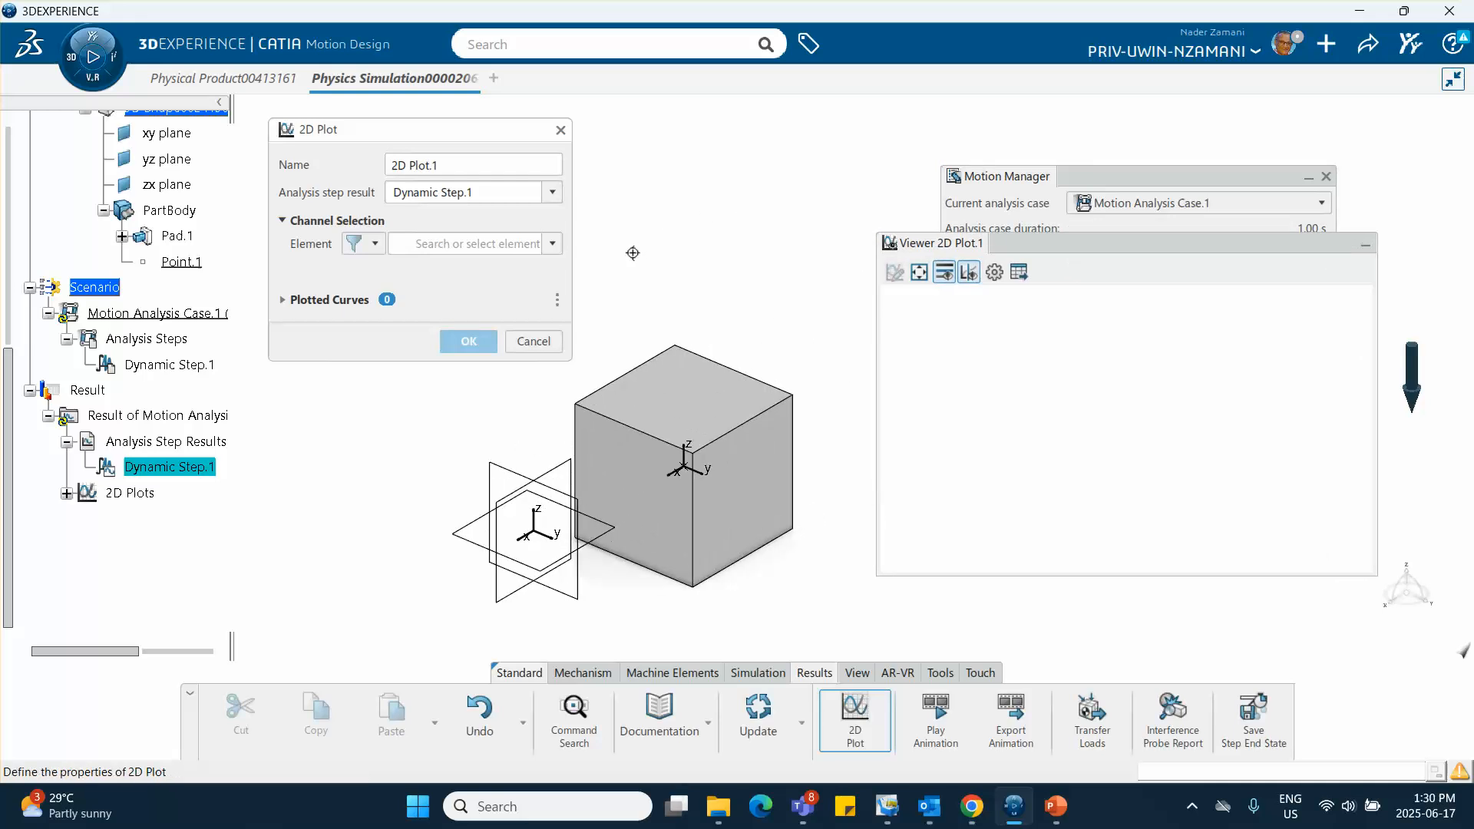
left_click(552, 244)
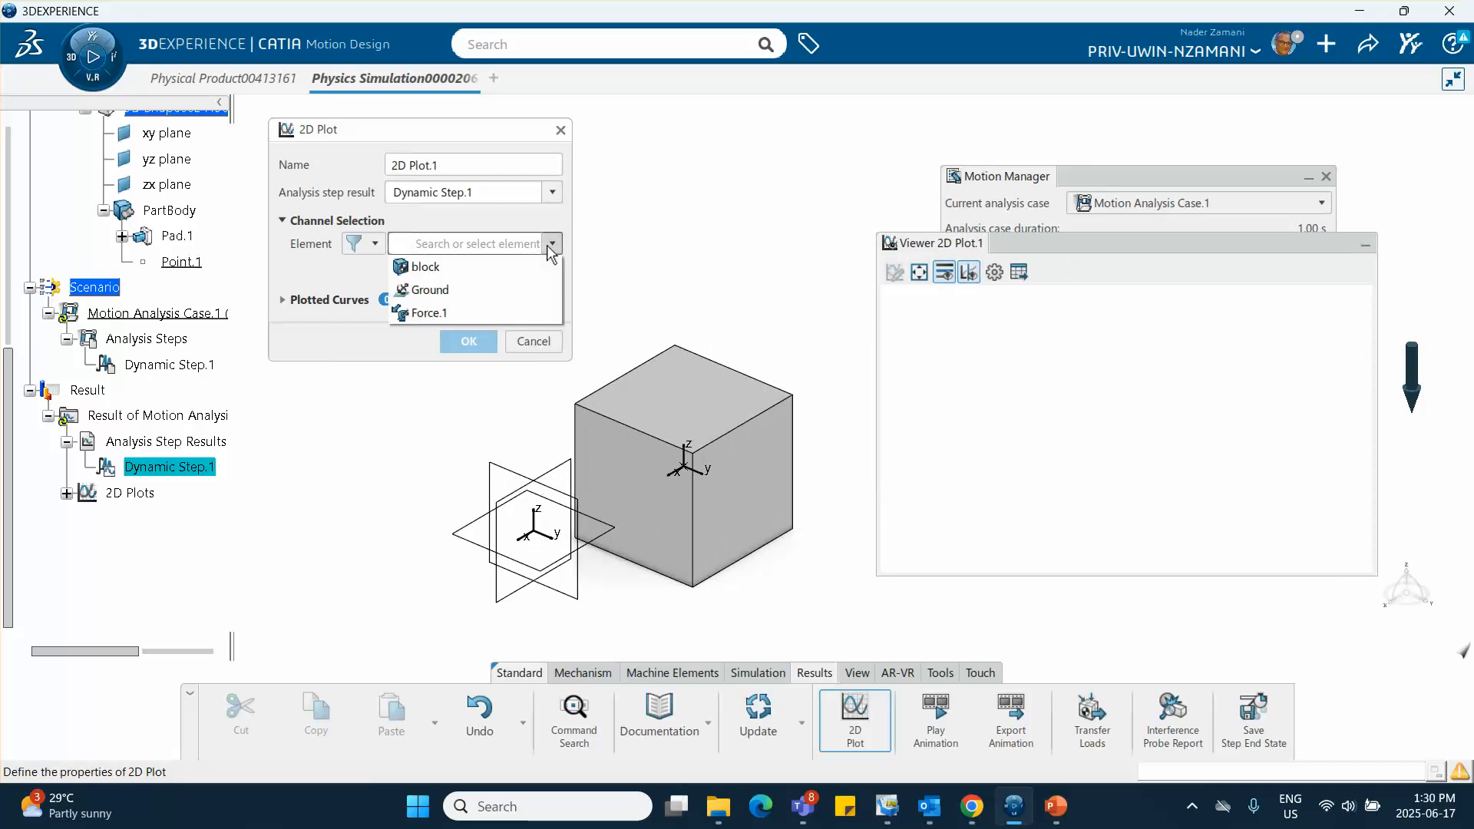
left_click(469, 269)
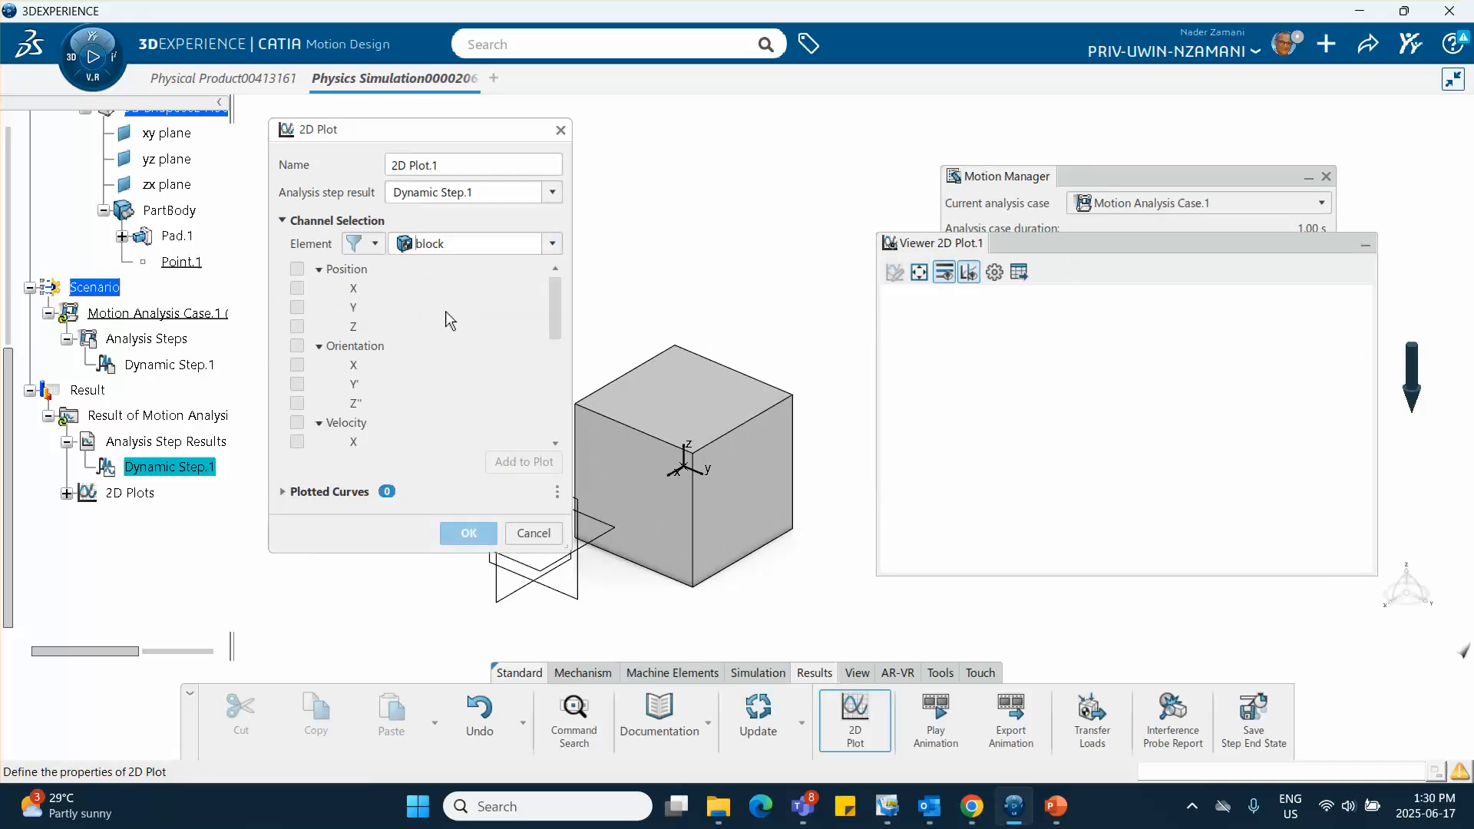
- Add the X components of the block's position, velocity and acceleration as curves to the 2D plot
left_click(297, 288)
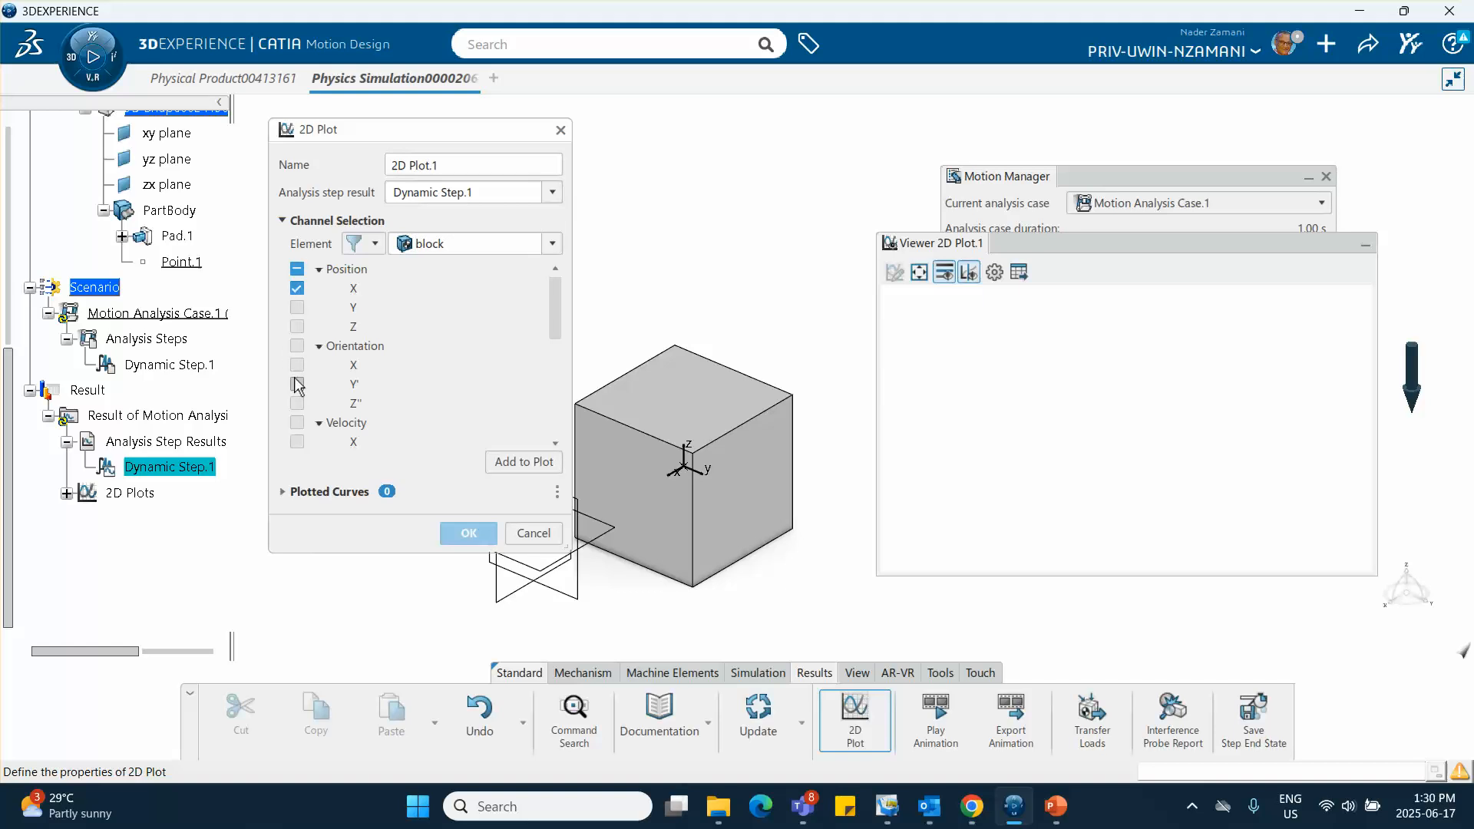
scroll(298, 380, "down", 1)
left_click(297, 412)
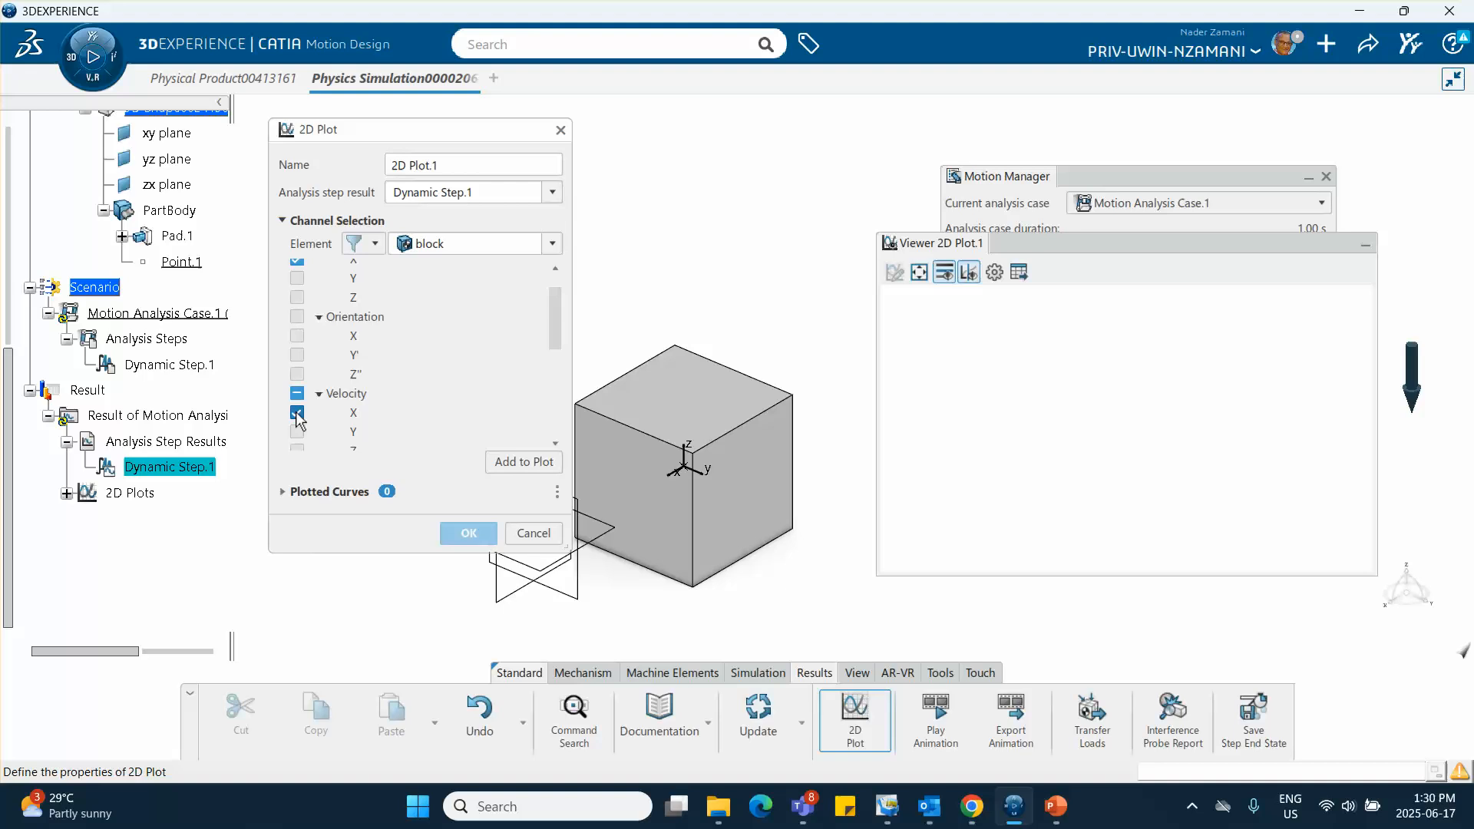
scroll(322, 415, "down", 2)
scroll(315, 430, "down", 2)
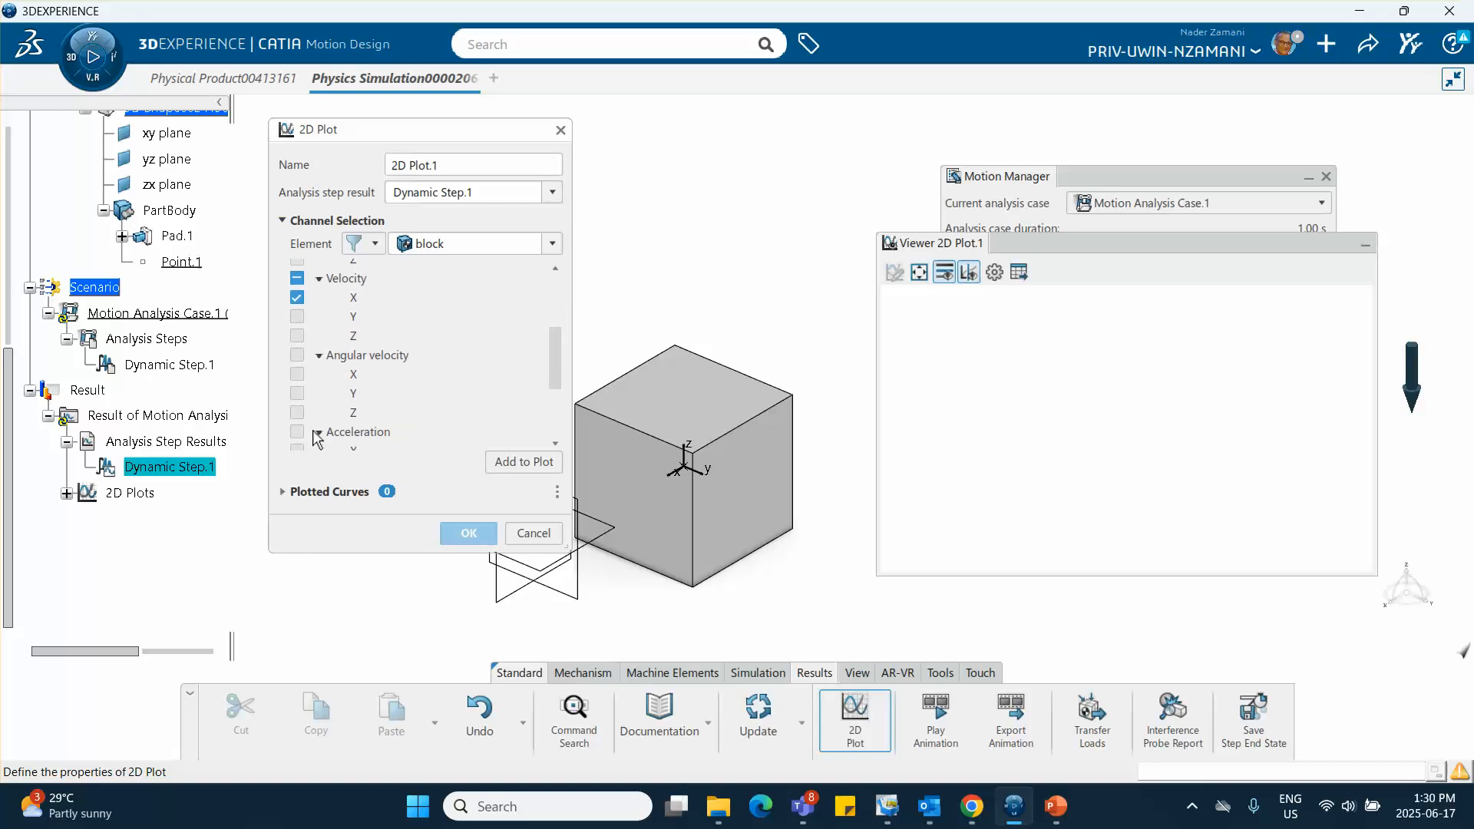
scroll(315, 439, "down", 1)
left_click(297, 422)
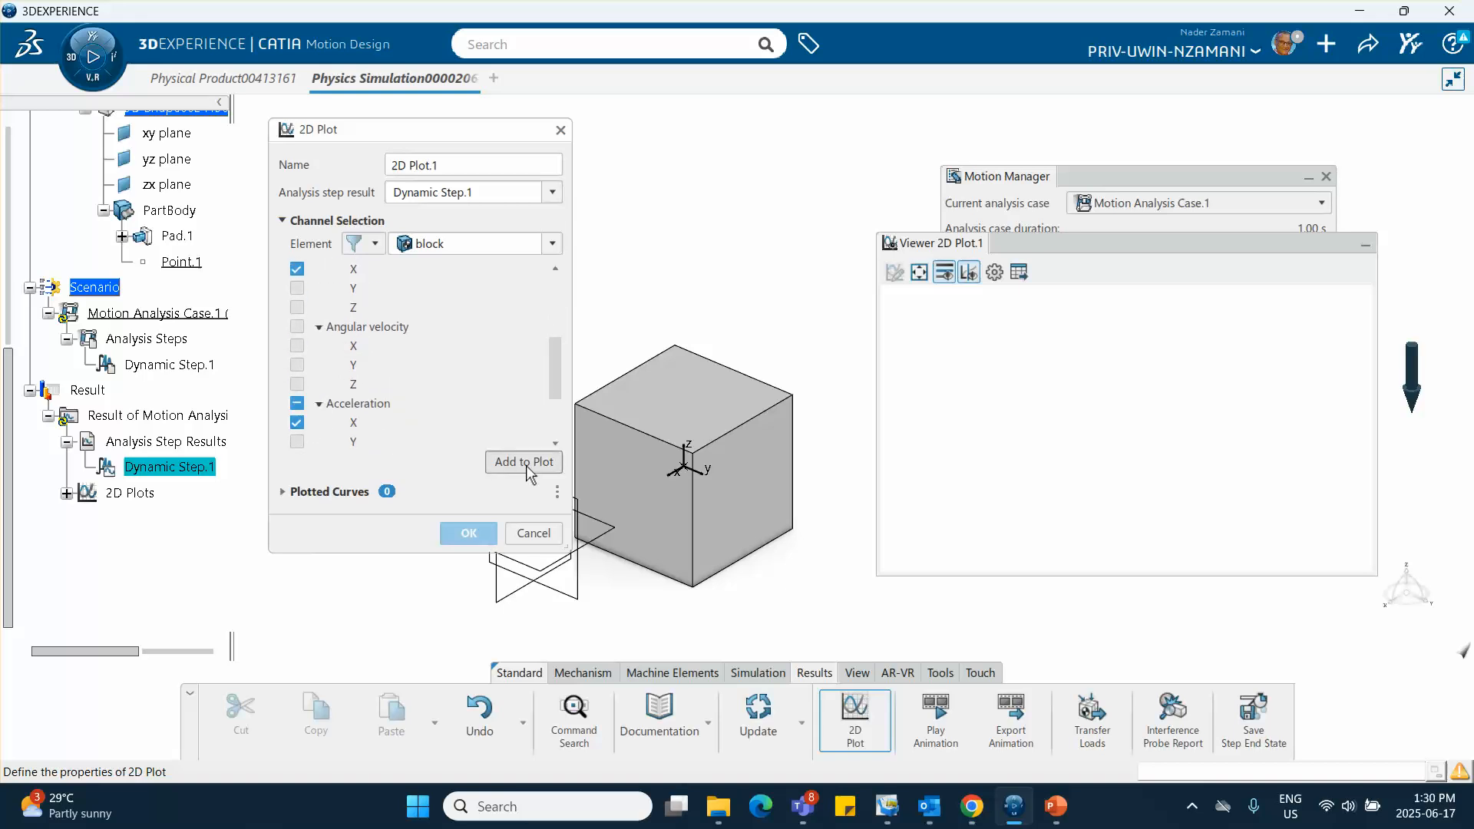
left_click(524, 462)
mouse_move(1056, 497)
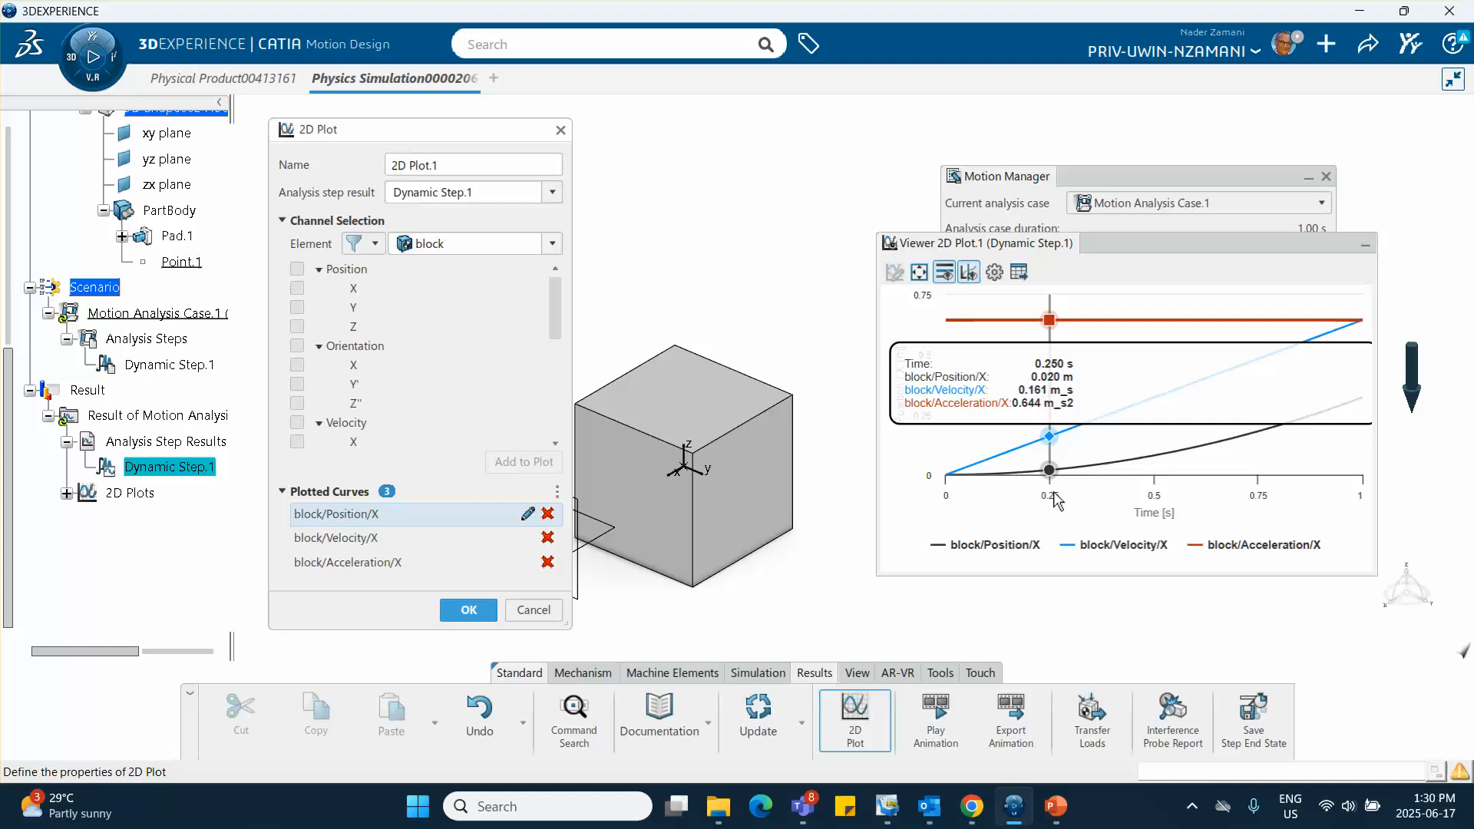
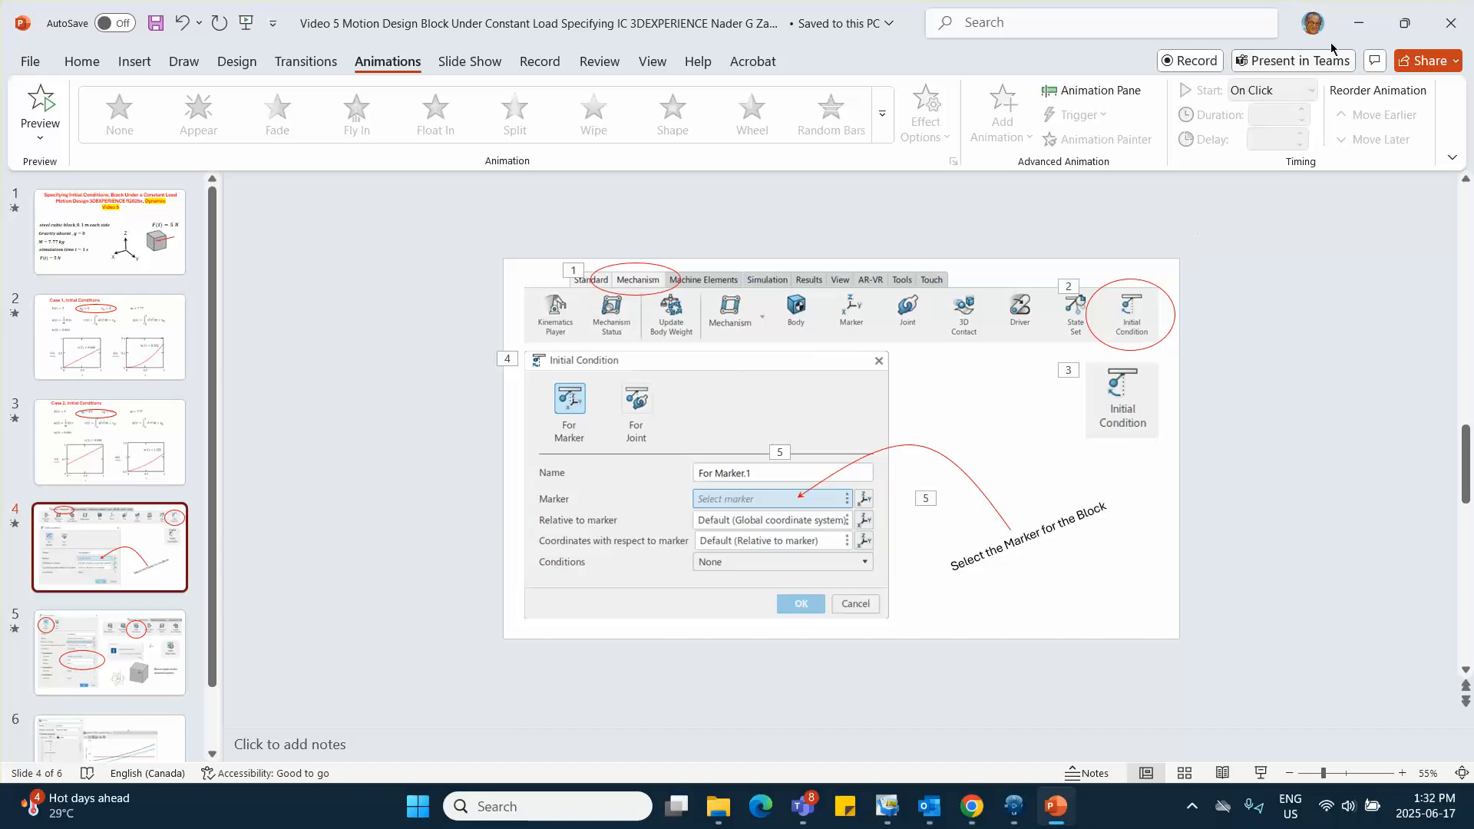
- Switch to 3DEXPERIENCE and assign the block's Body Reference Marker.1 as the marker of the For Marker.1 initial condition
left_click(1014, 814)
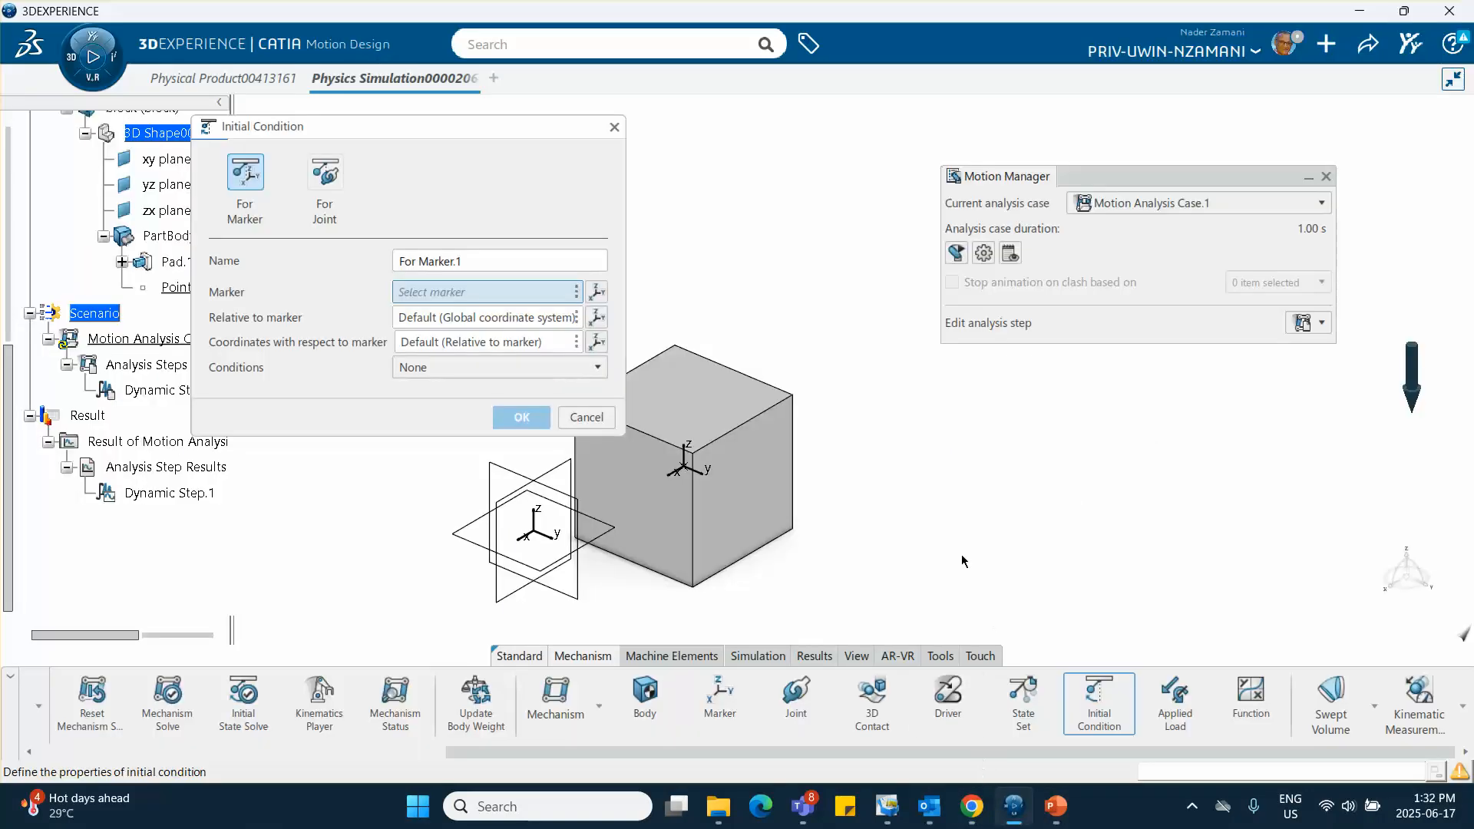
left_click_drag(463, 129, 787, 168)
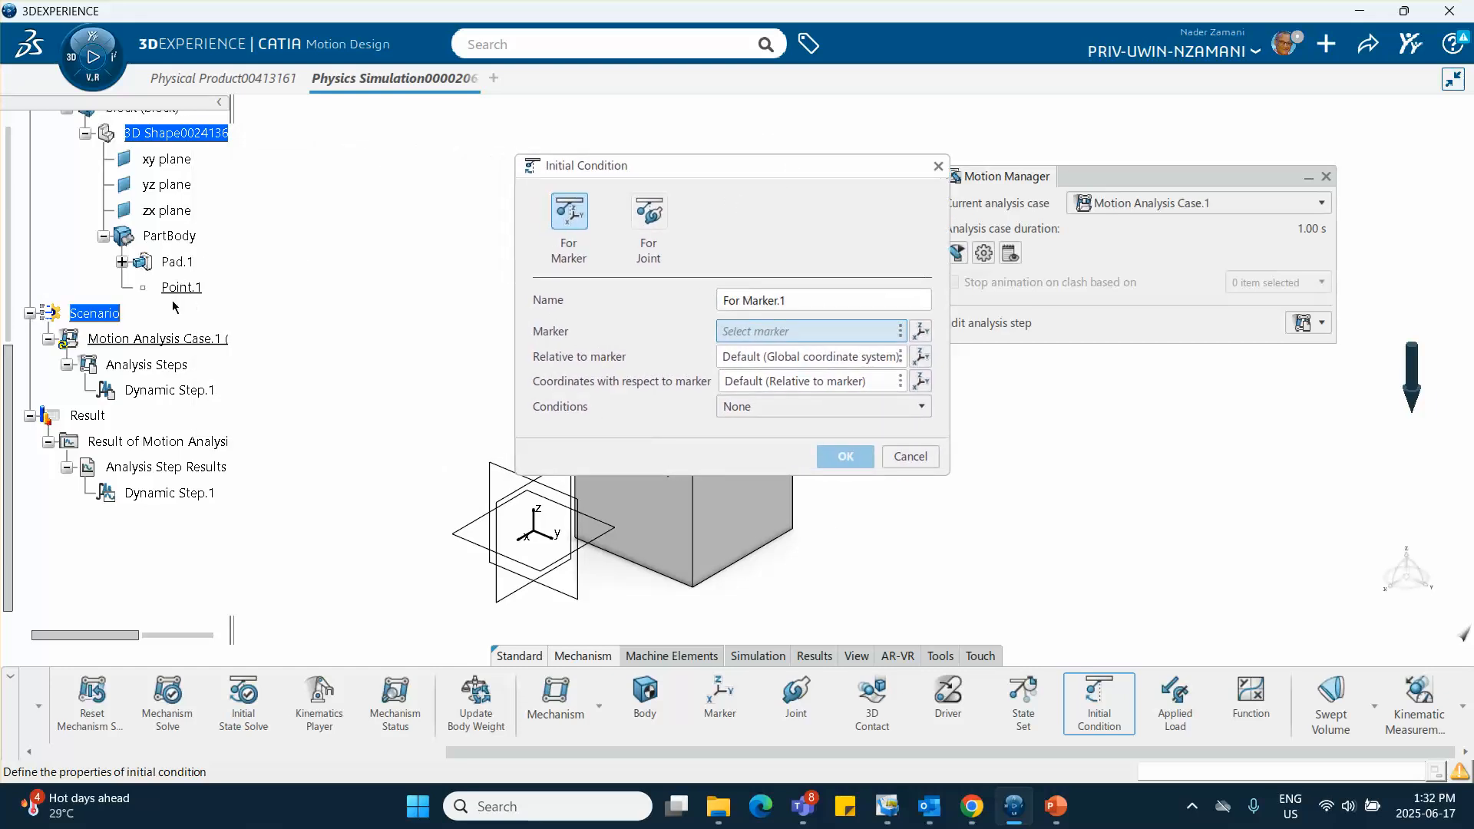
scroll(147, 342, "up", 4)
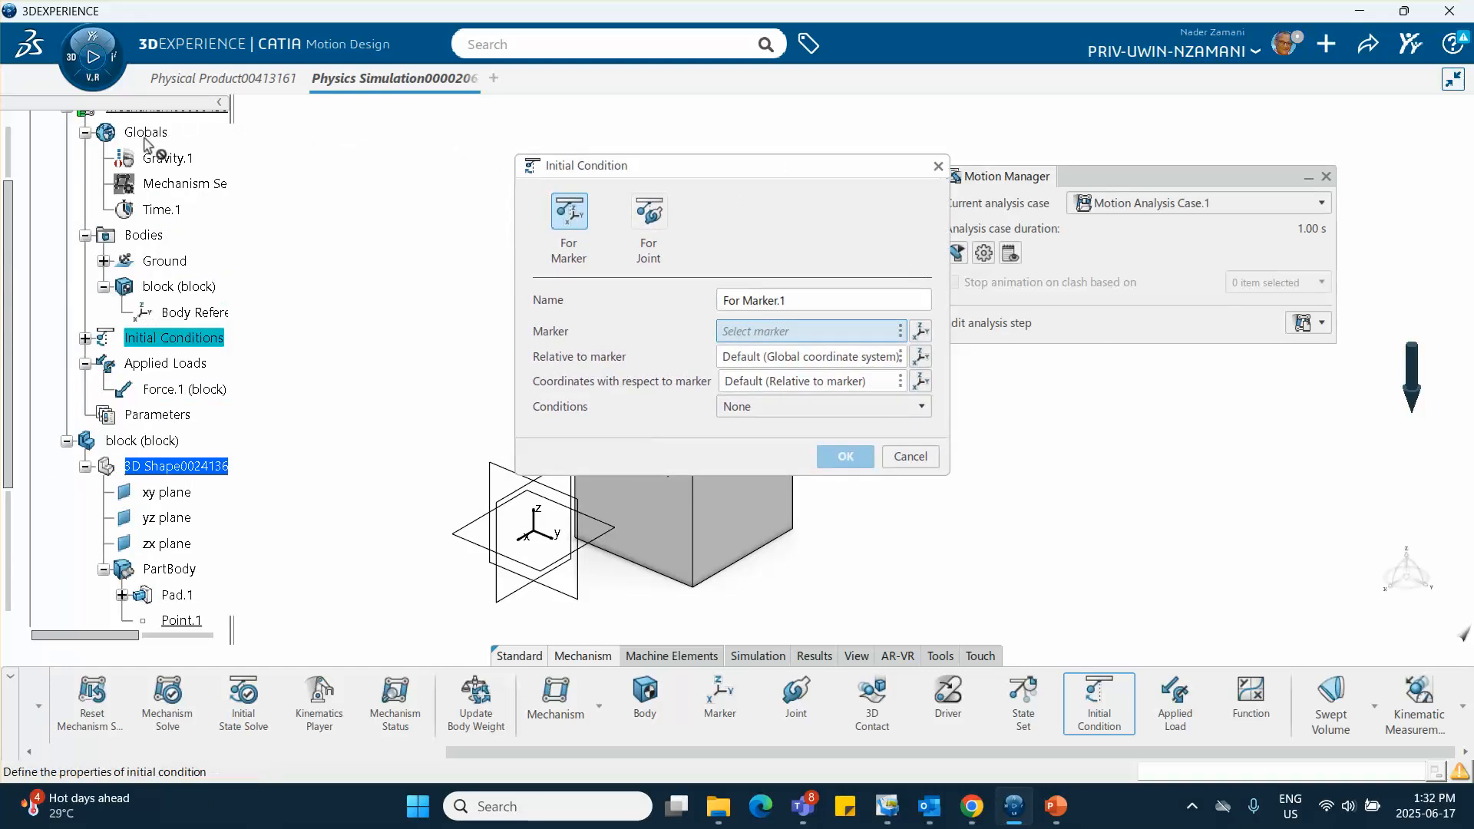
scroll(167, 299, "up", 1)
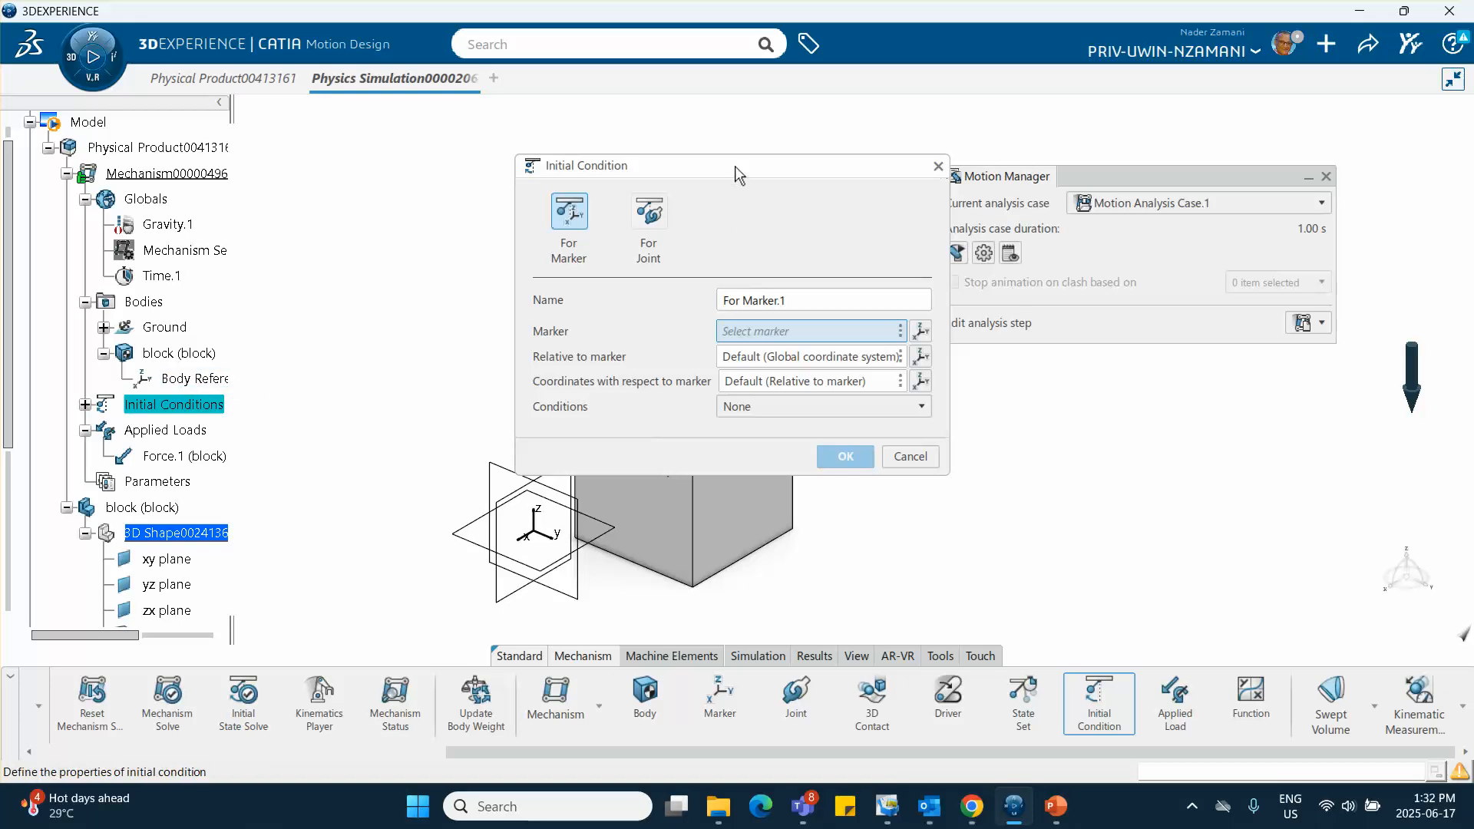
left_click_drag(735, 166, 1046, 268)
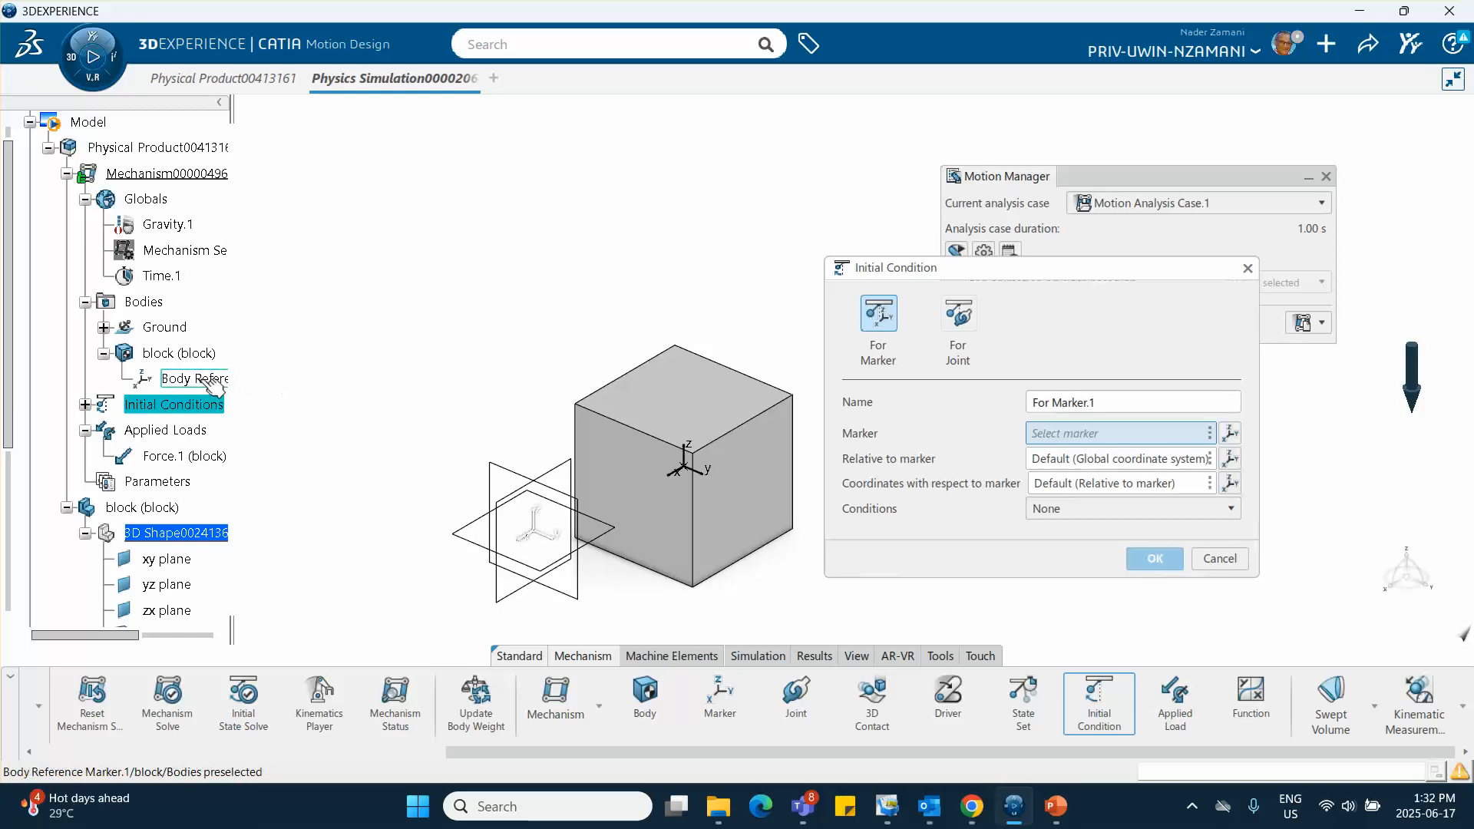
left_click(103, 327)
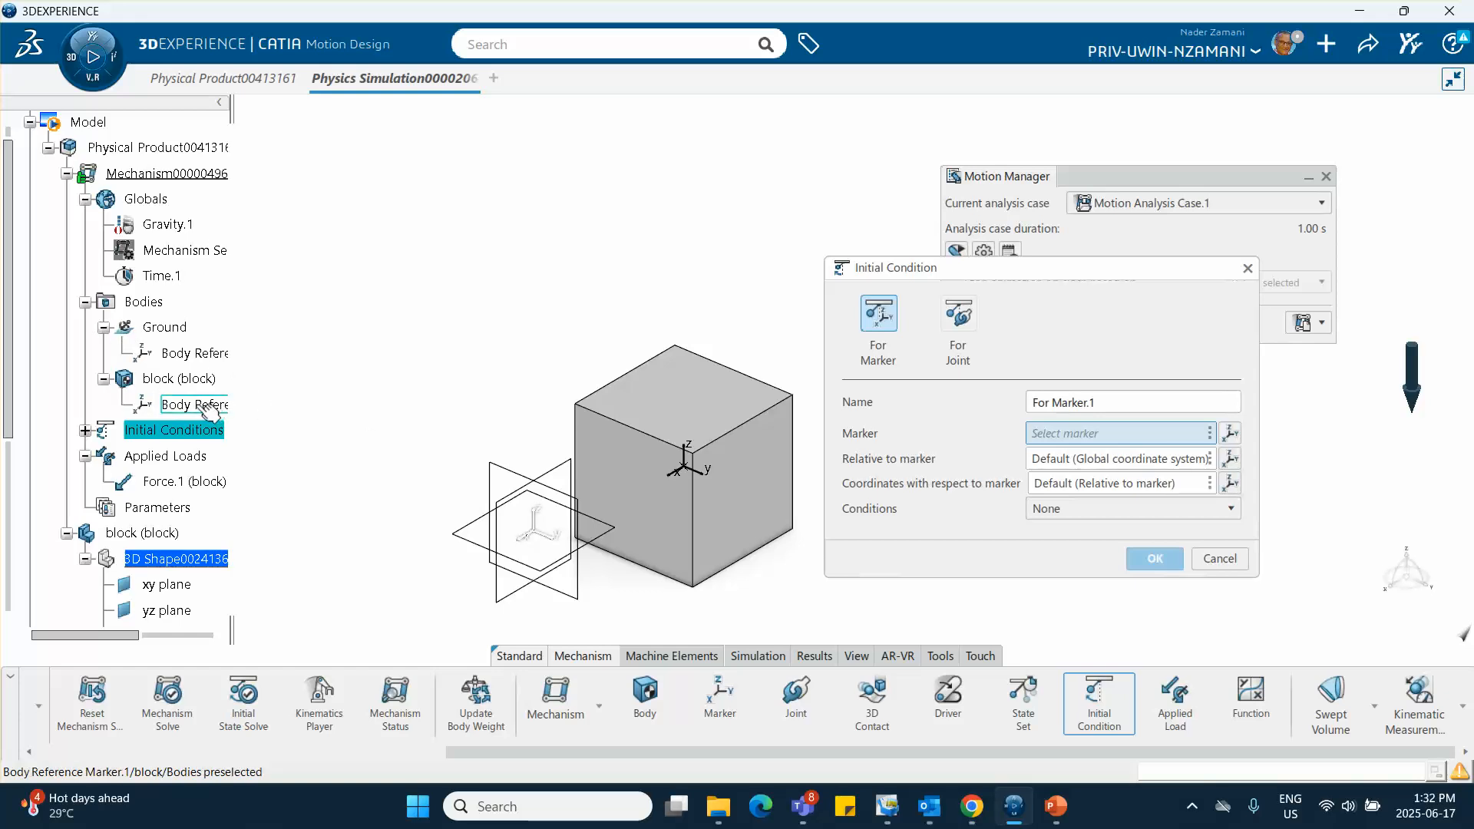
left_click(188, 407)
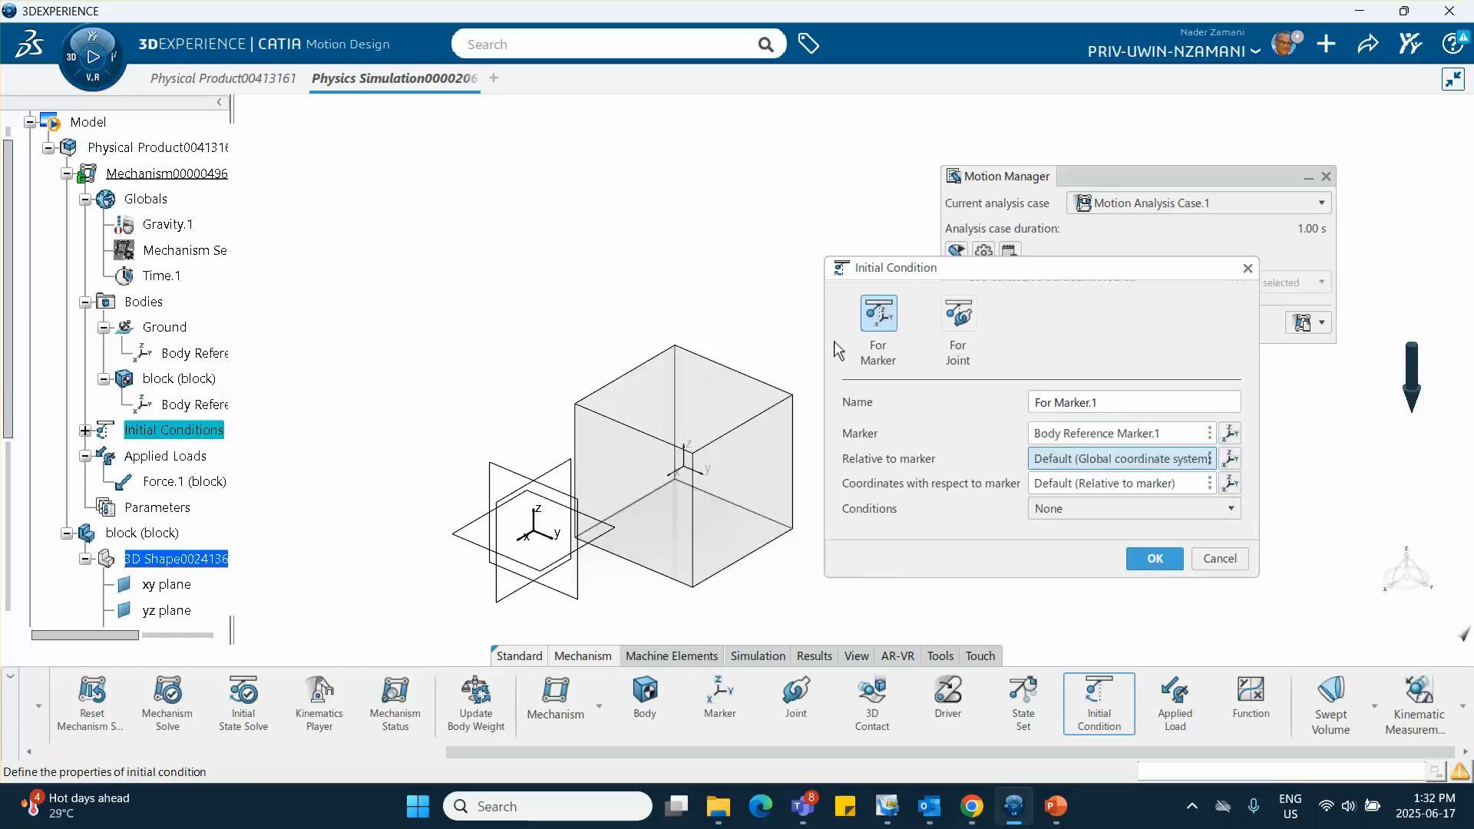
- Set the initial condition's Conditions to Translation and its Translation X condition to Position and velocity
mouse_move(1038, 273)
left_mouse_down()
mouse_move(769, 221)
mouse_move(579, 163)
left_mouse_up()
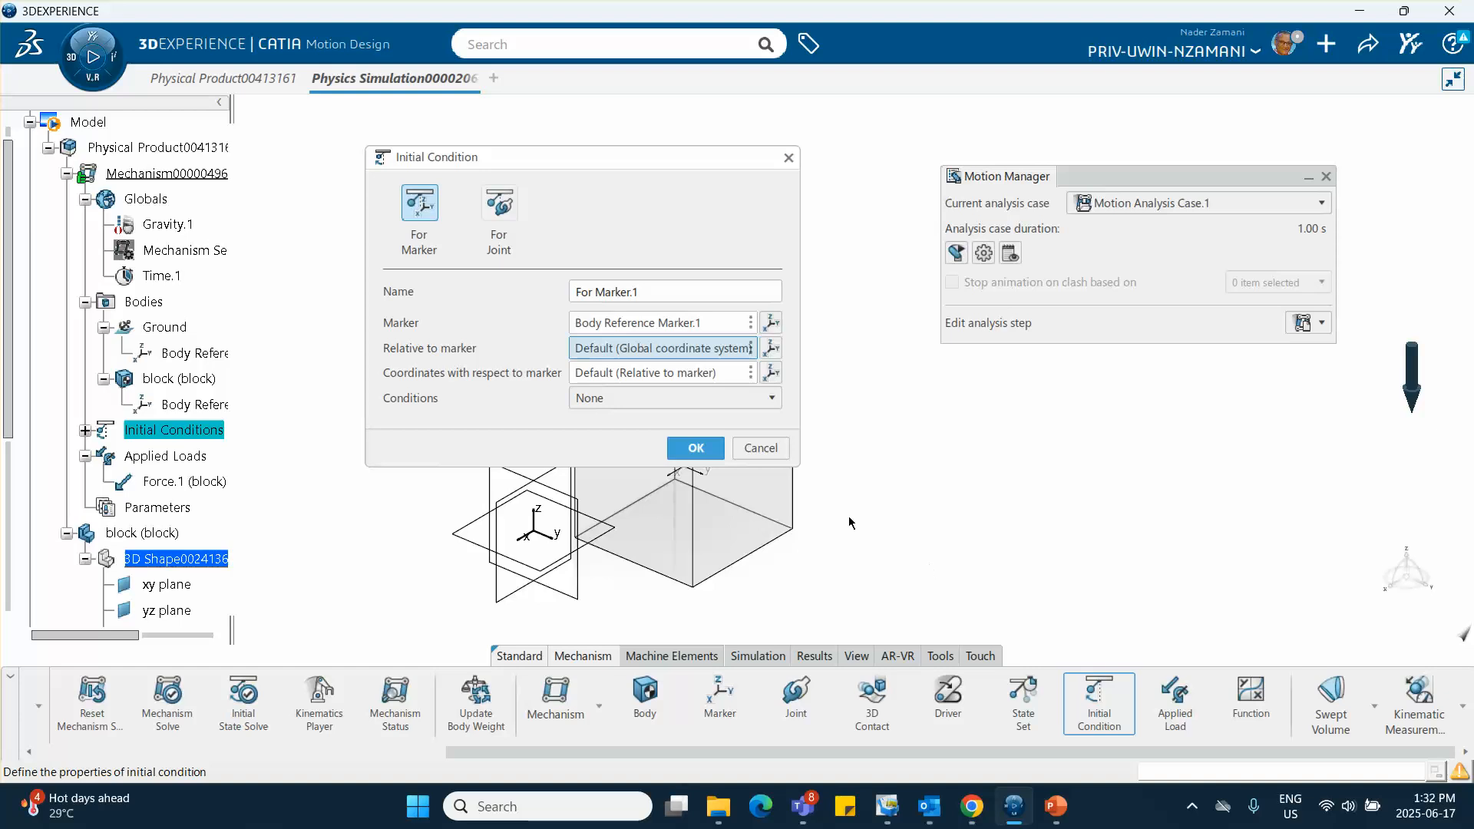
left_click(772, 398)
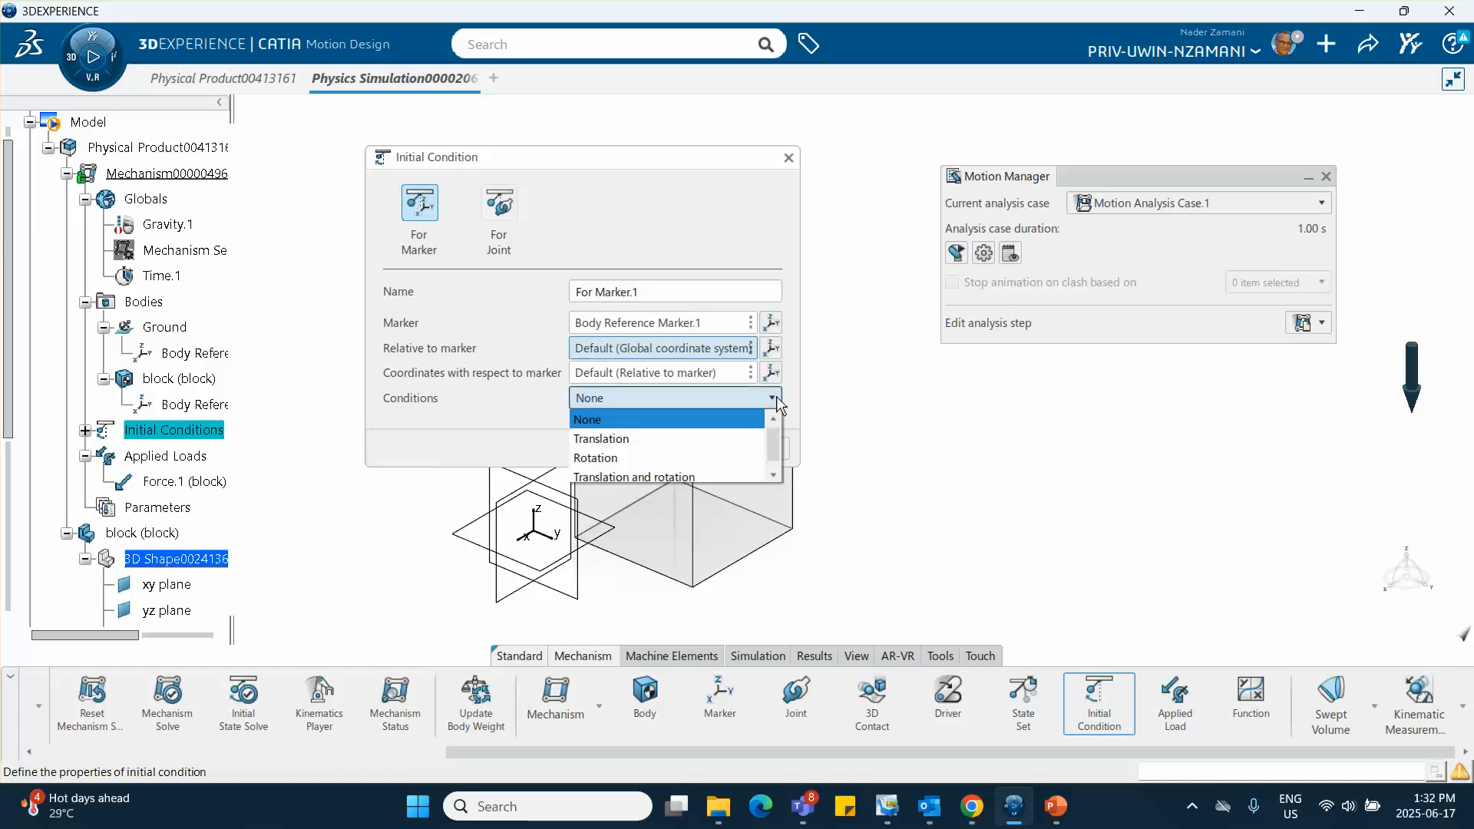
left_click(750, 441)
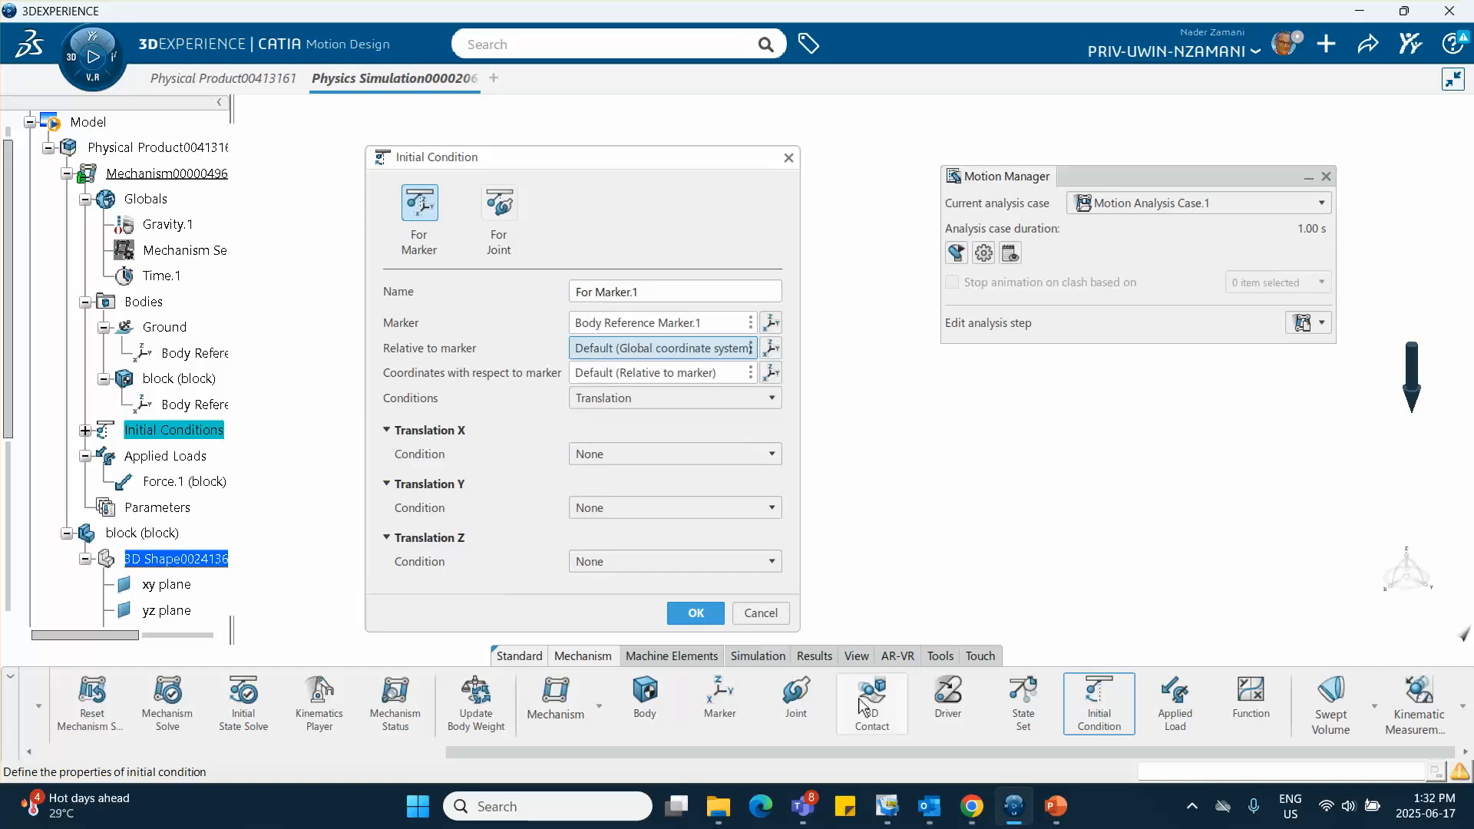
left_click(1056, 806)
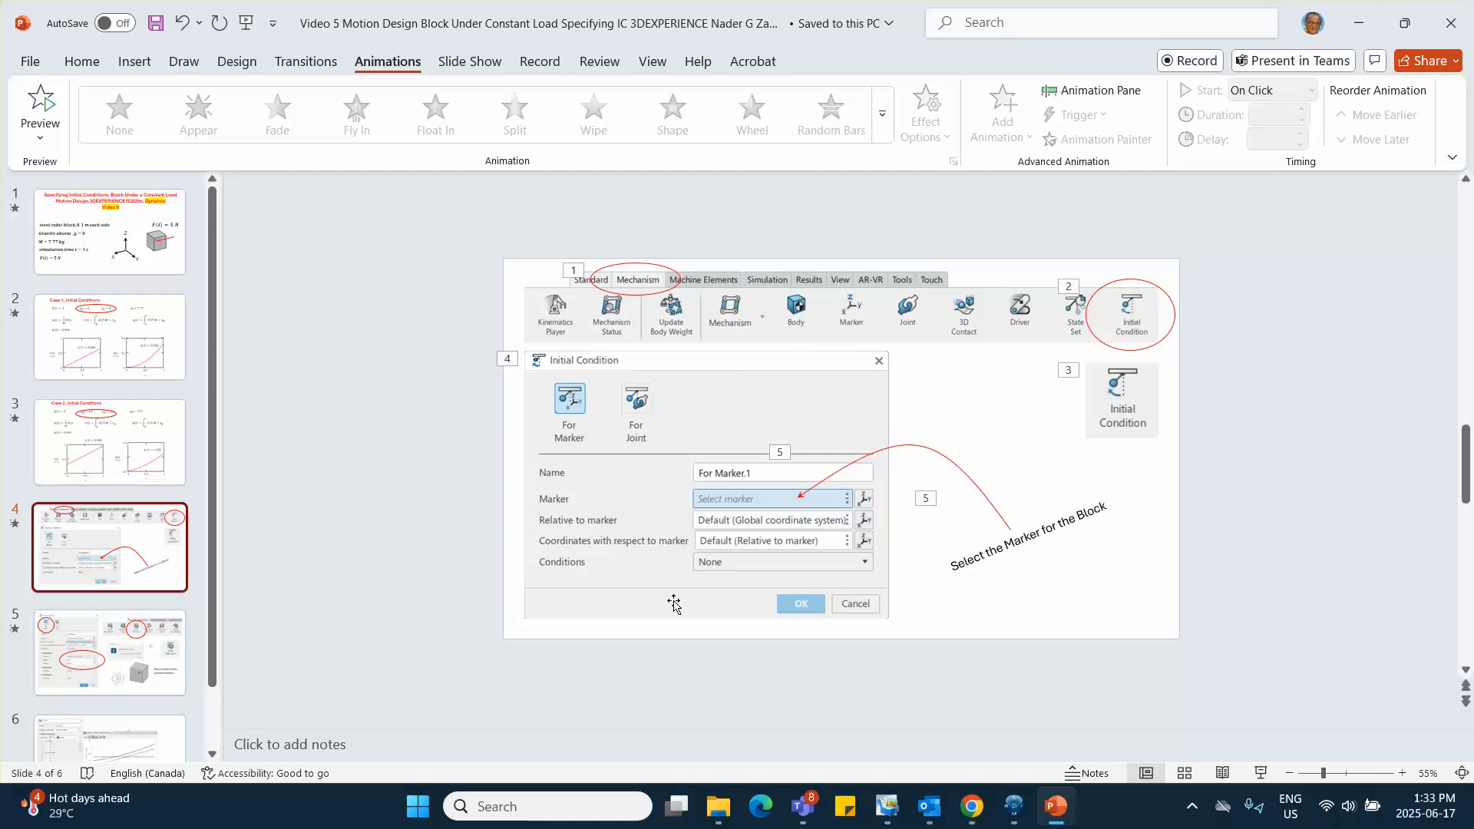
left_click(136, 644)
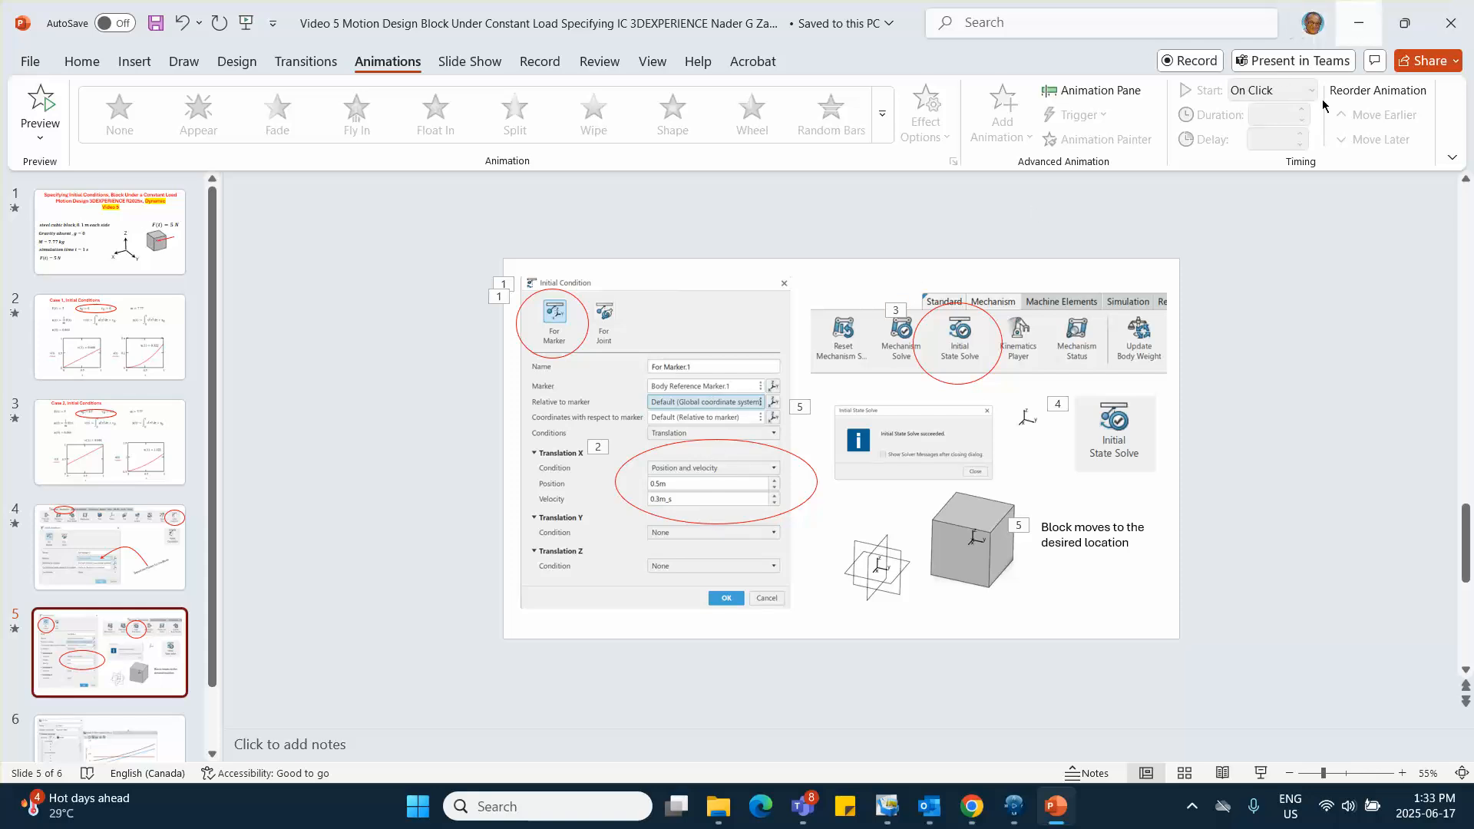
left_click(1013, 806)
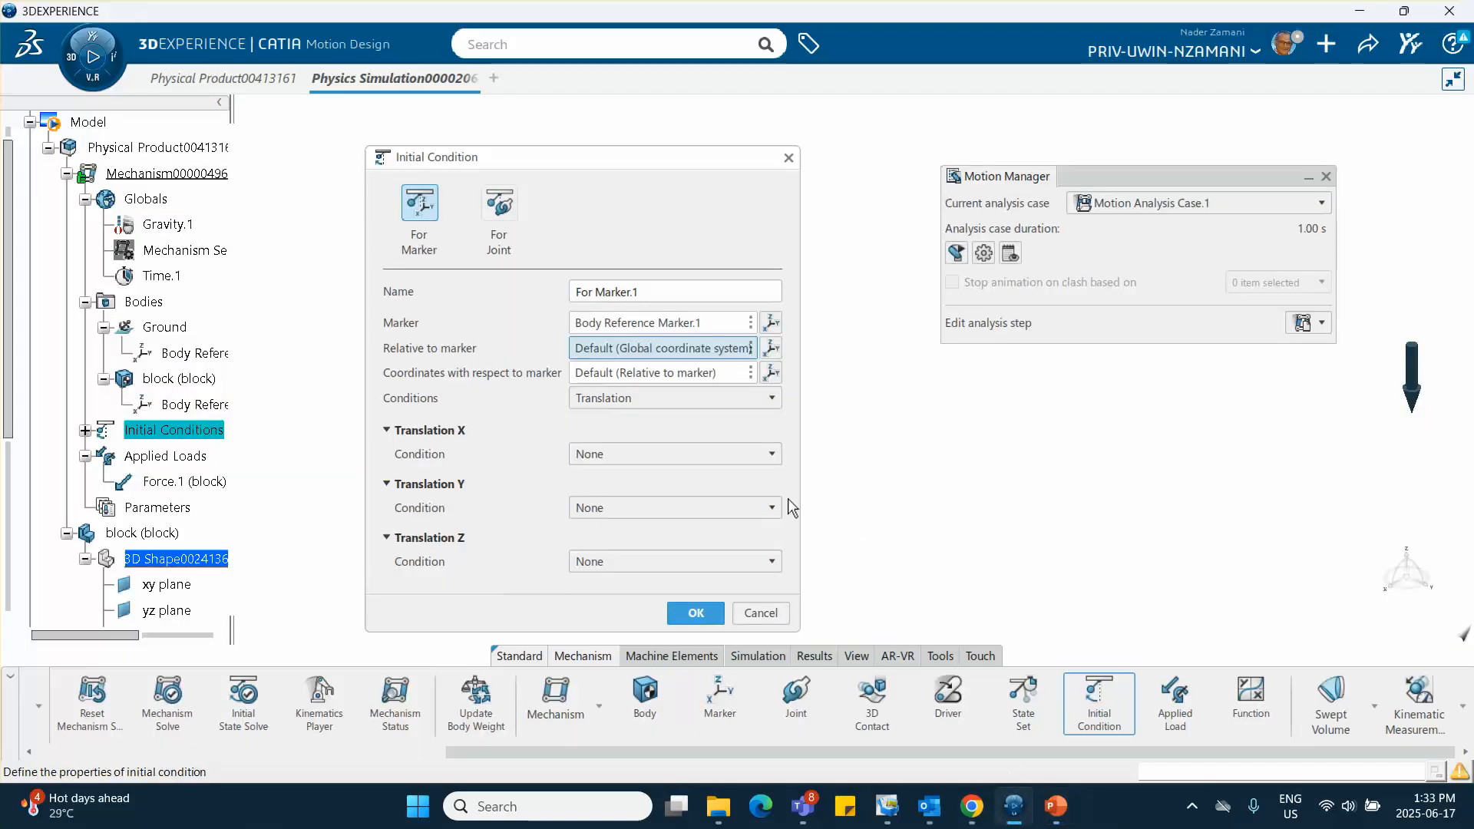
left_click(726, 454)
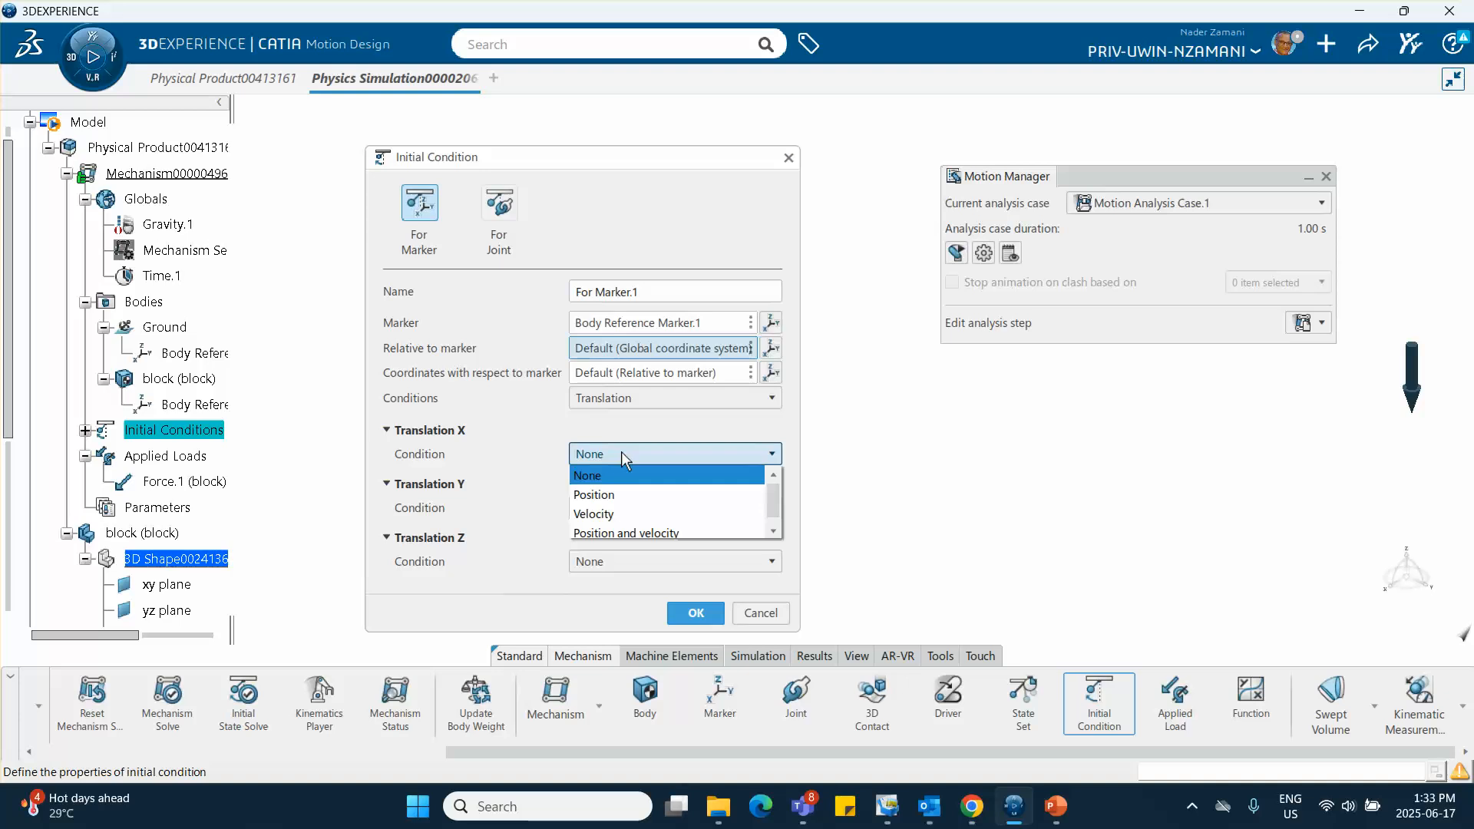
left_click(627, 532)
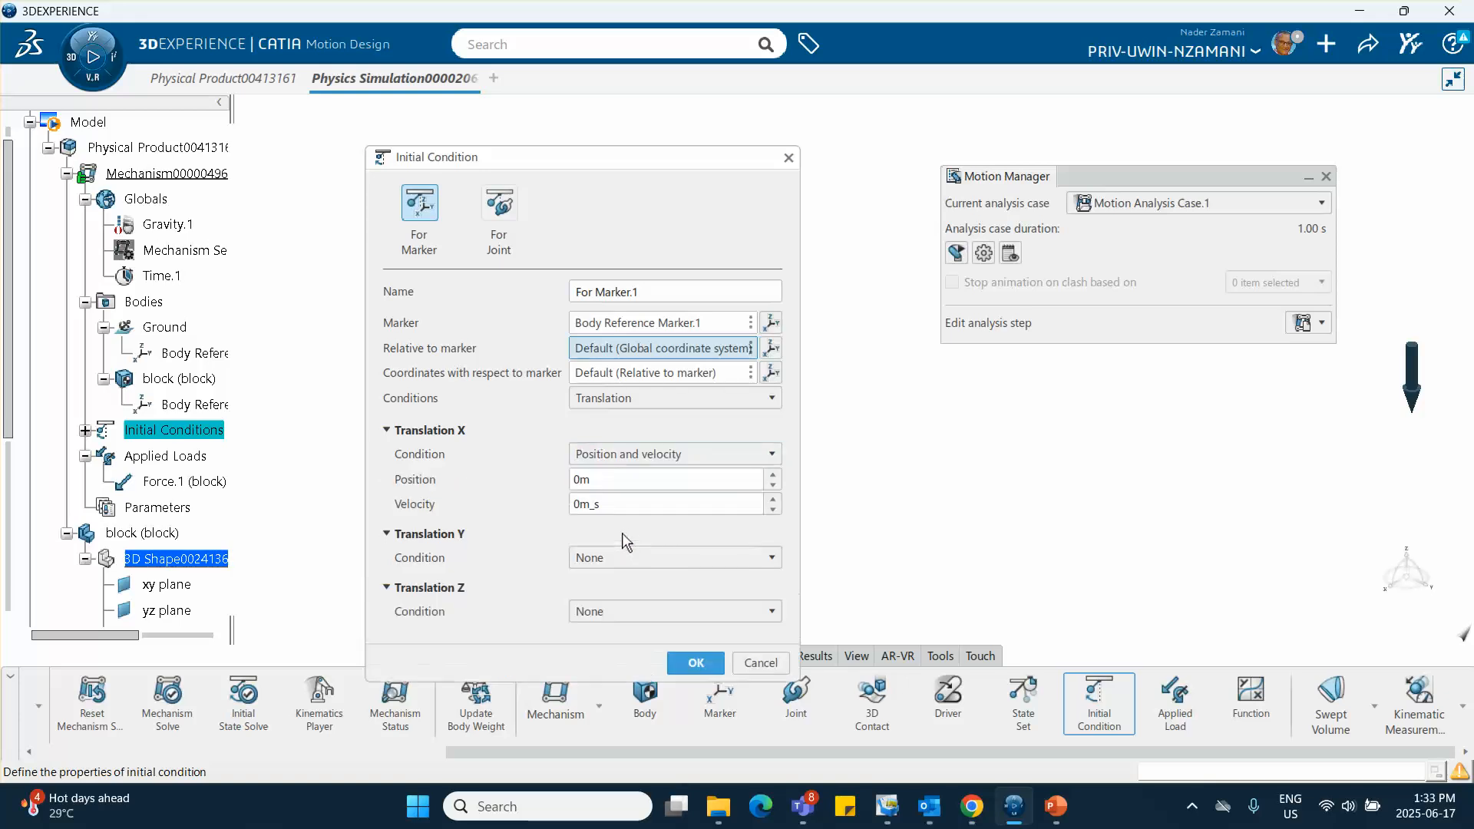
- Set the Translation X position to 0.5 m and velocity to 0.3 m/s, and confirm the initial condition
double_click(595, 480)
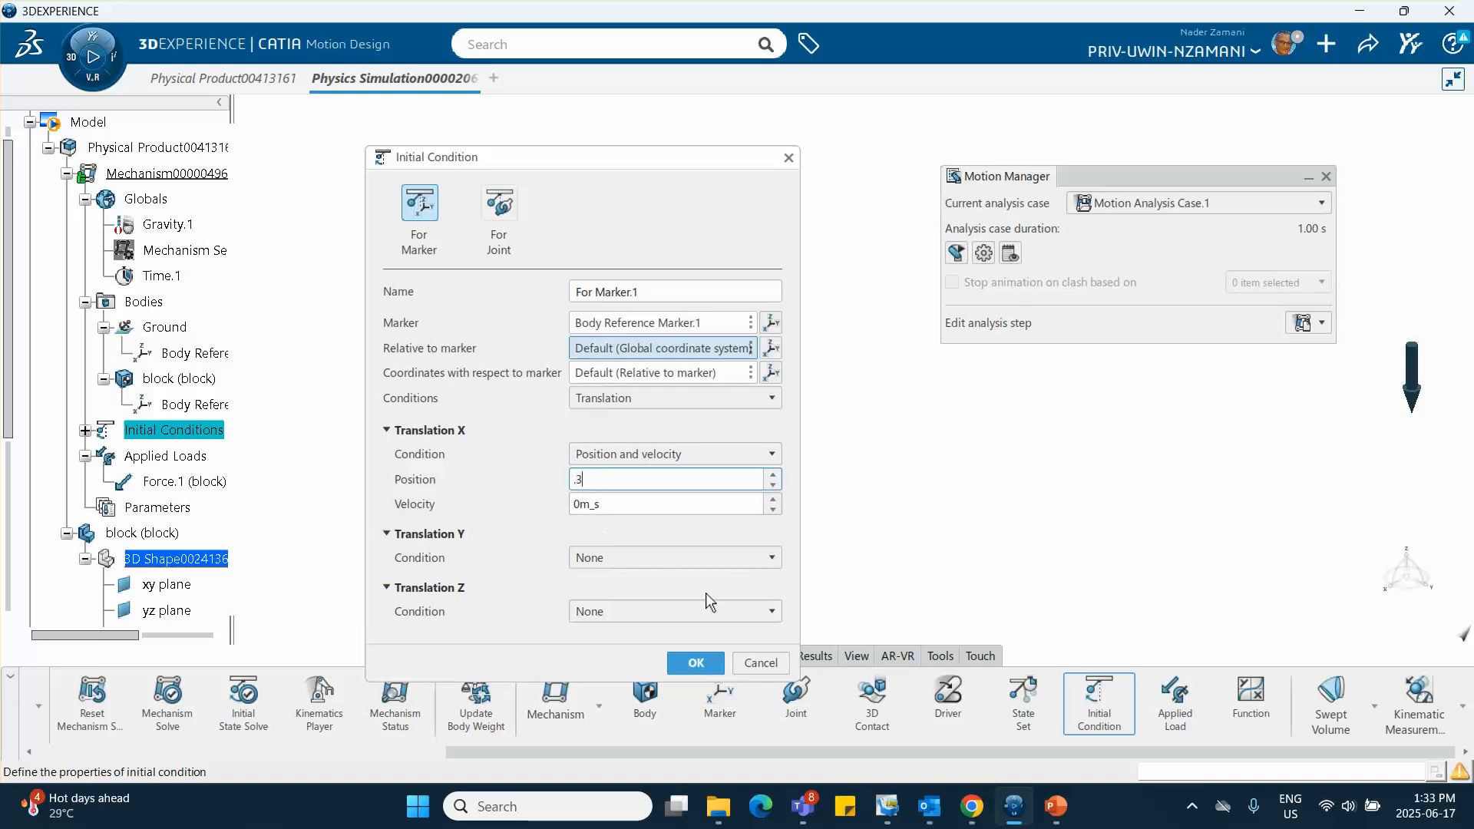
type(".3")
key("BackSpace")
type("5")
key("Tab")
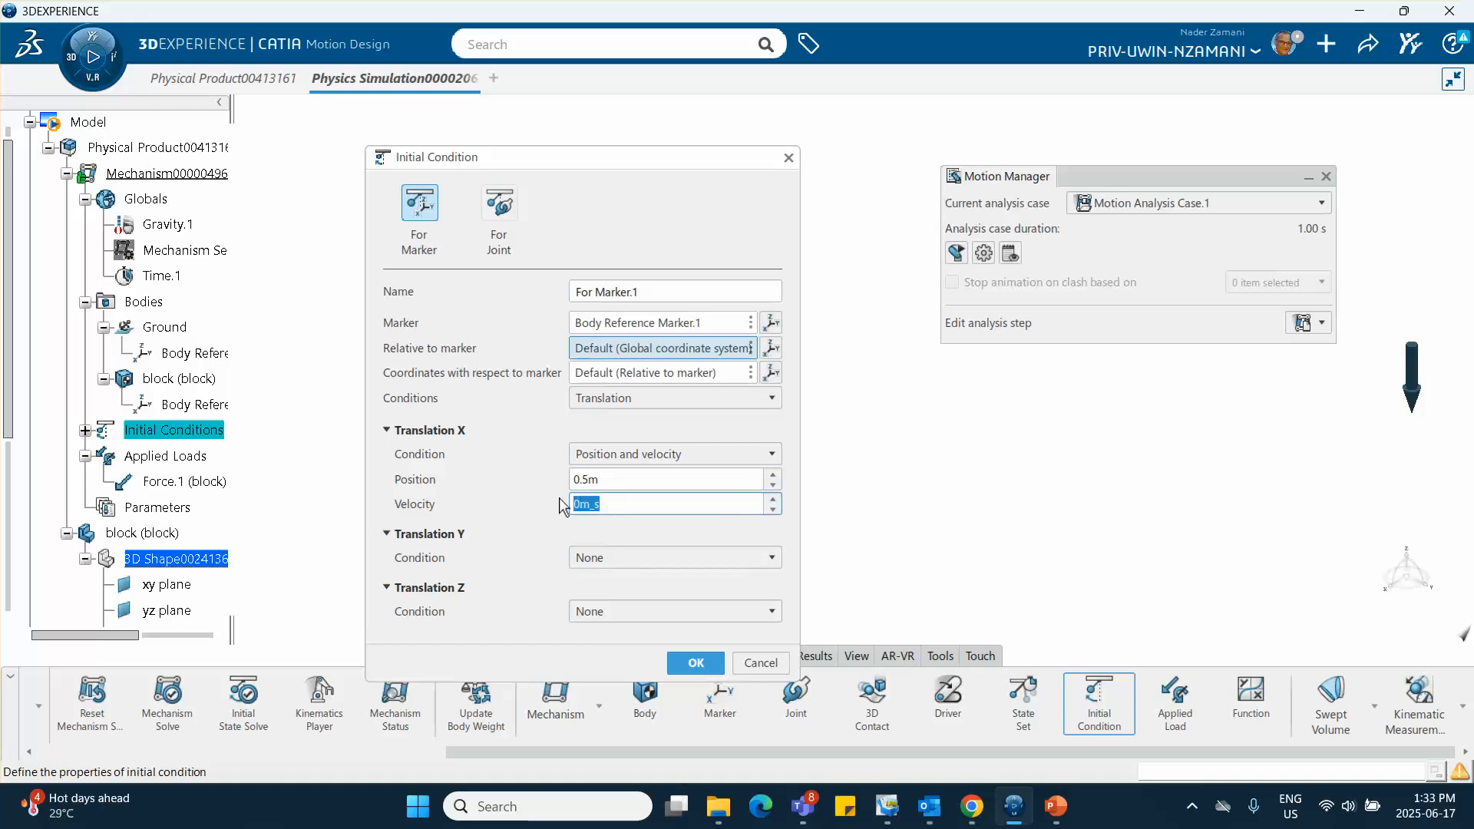
key("BackSpace")
left_click(647, 539)
left_click(1052, 803)
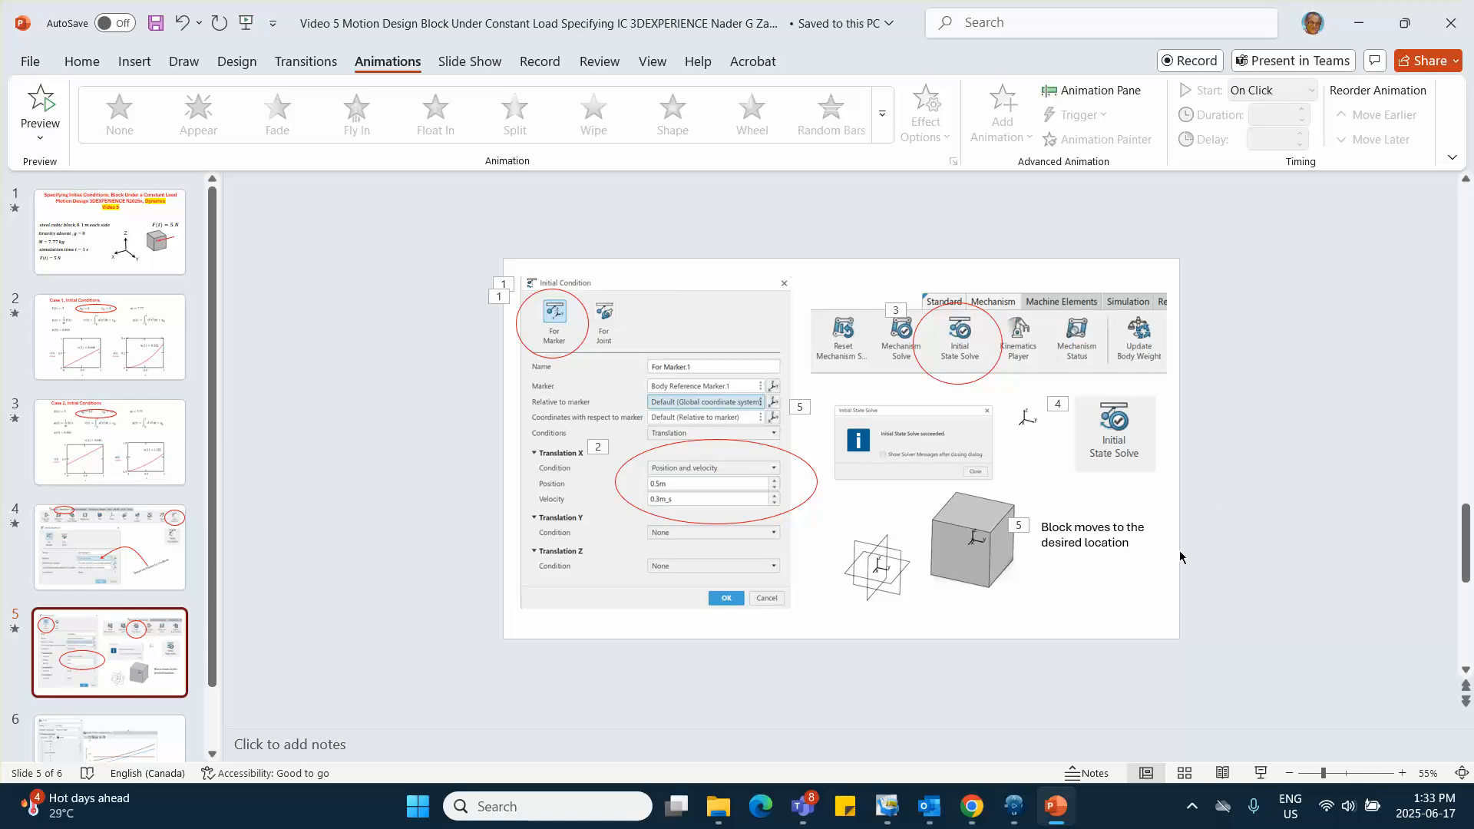
mouse_move(1014, 812)
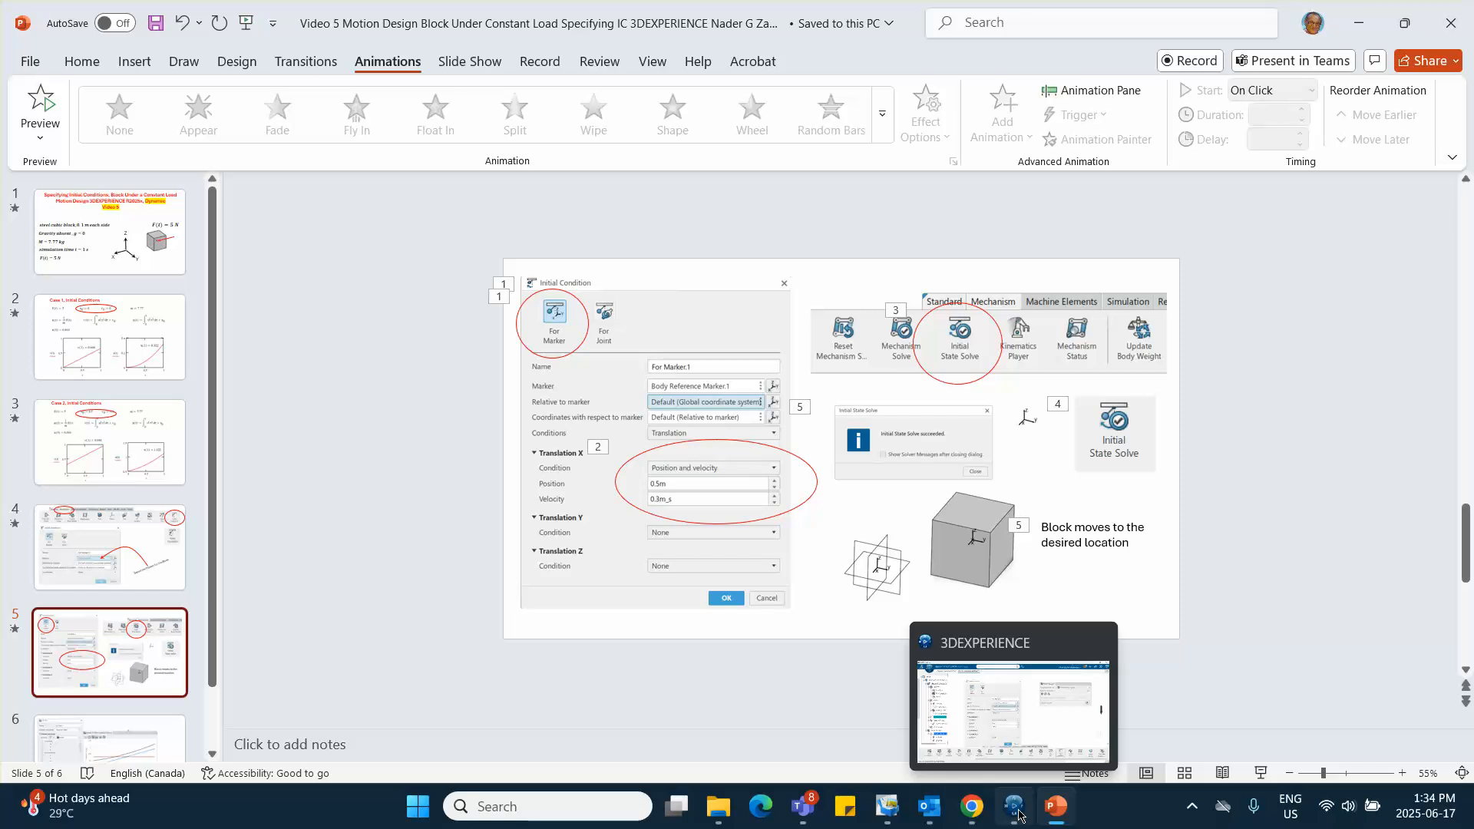
left_click(1015, 808)
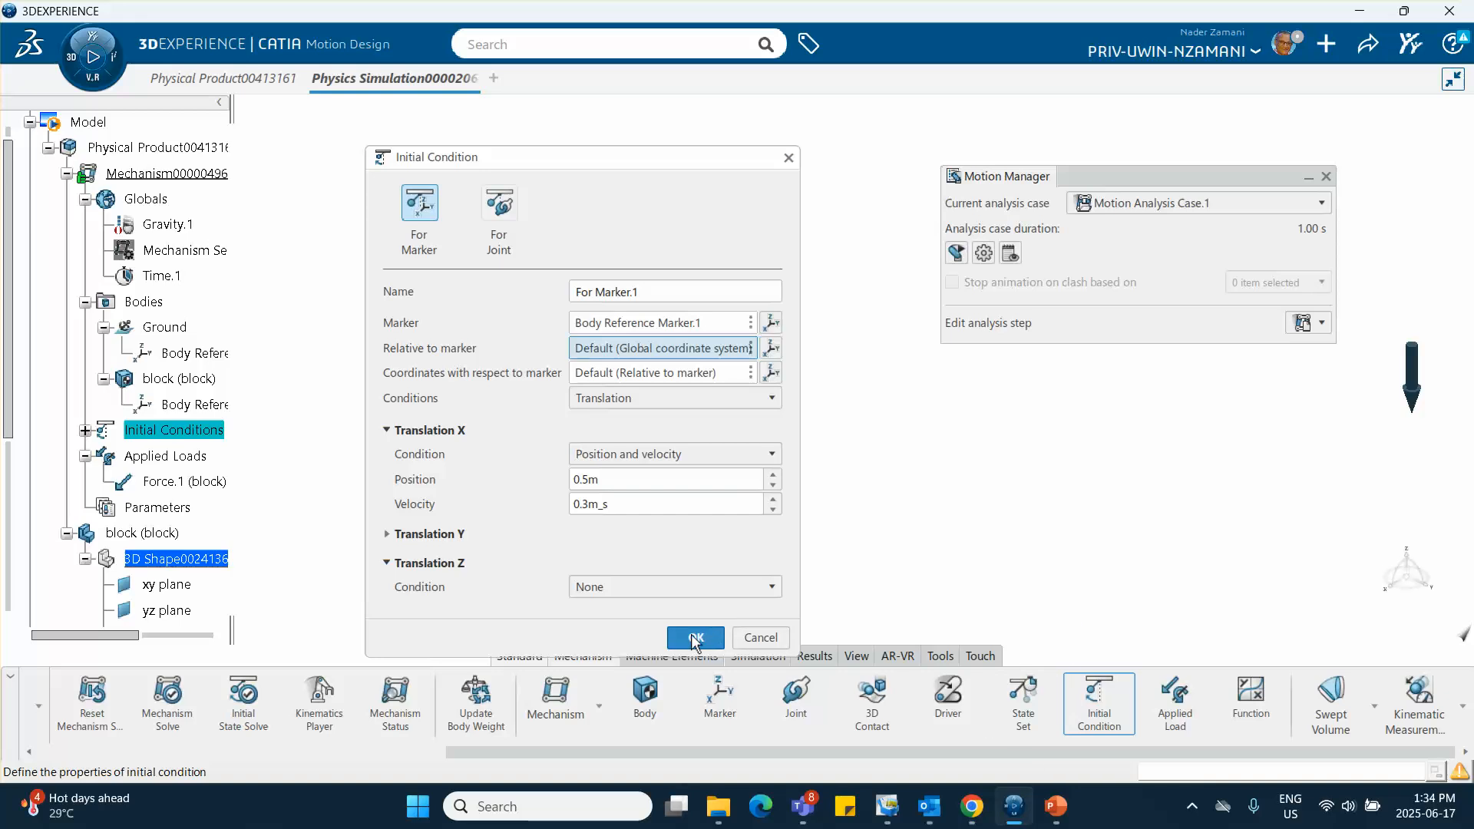
left_click(695, 638)
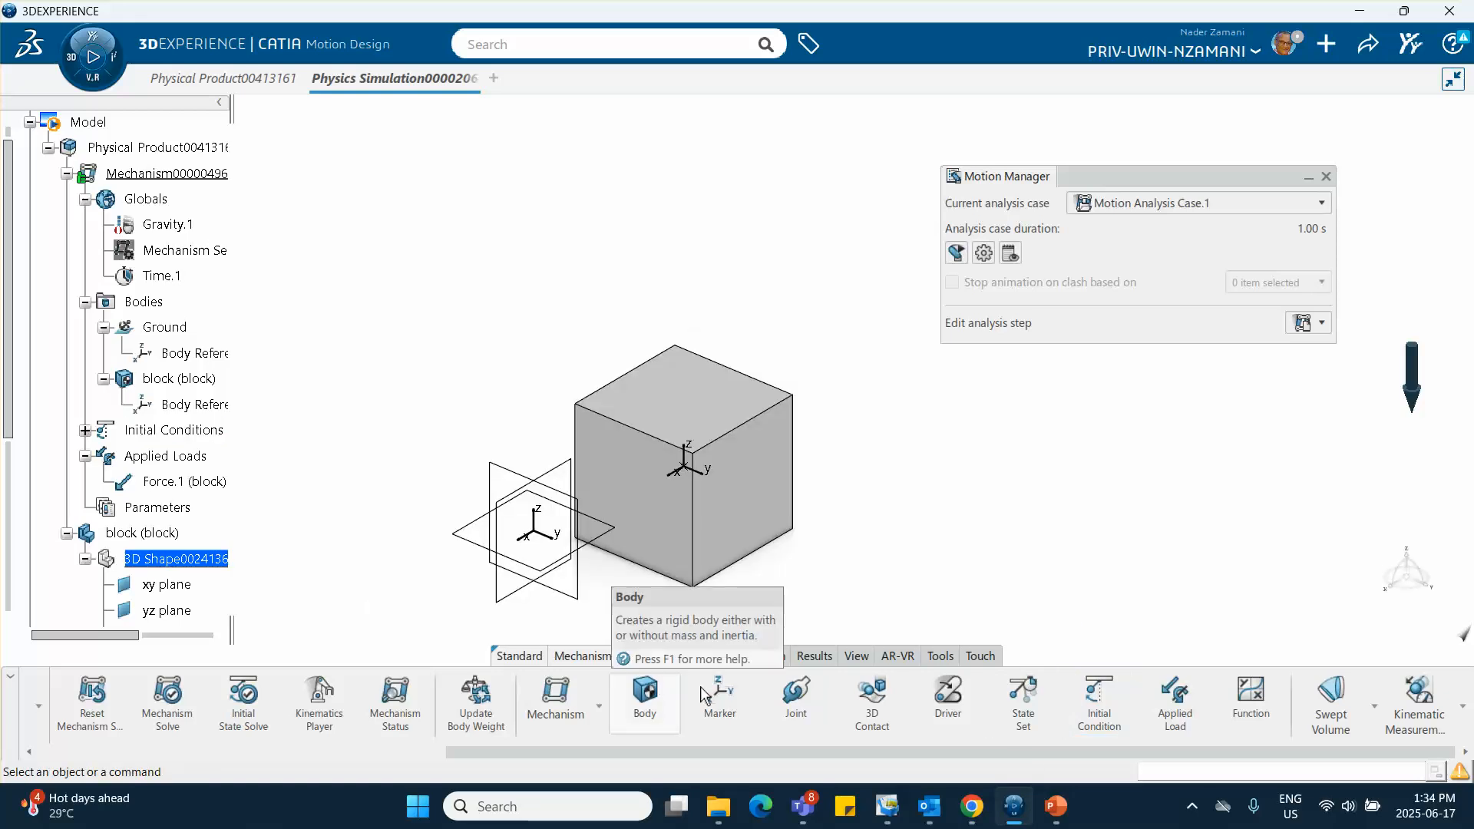
- Run Initial State Solve to place the block at its initial condition and close the result message
scroll(374, 714, "up", 1)
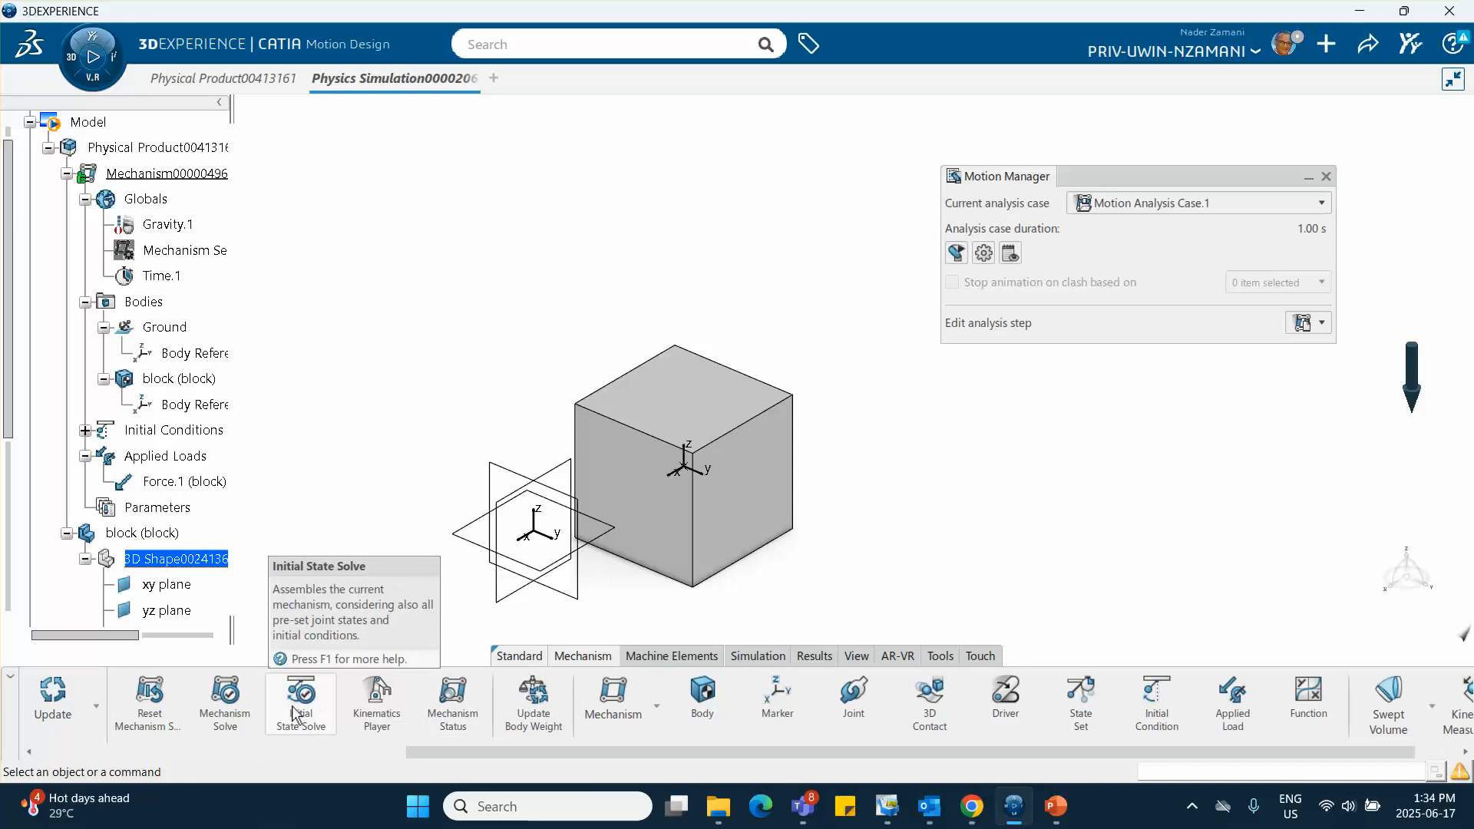
left_click(744, 425)
middle_click_drag(819, 484, 791, 394)
left_click(605, 441)
left_click(779, 433)
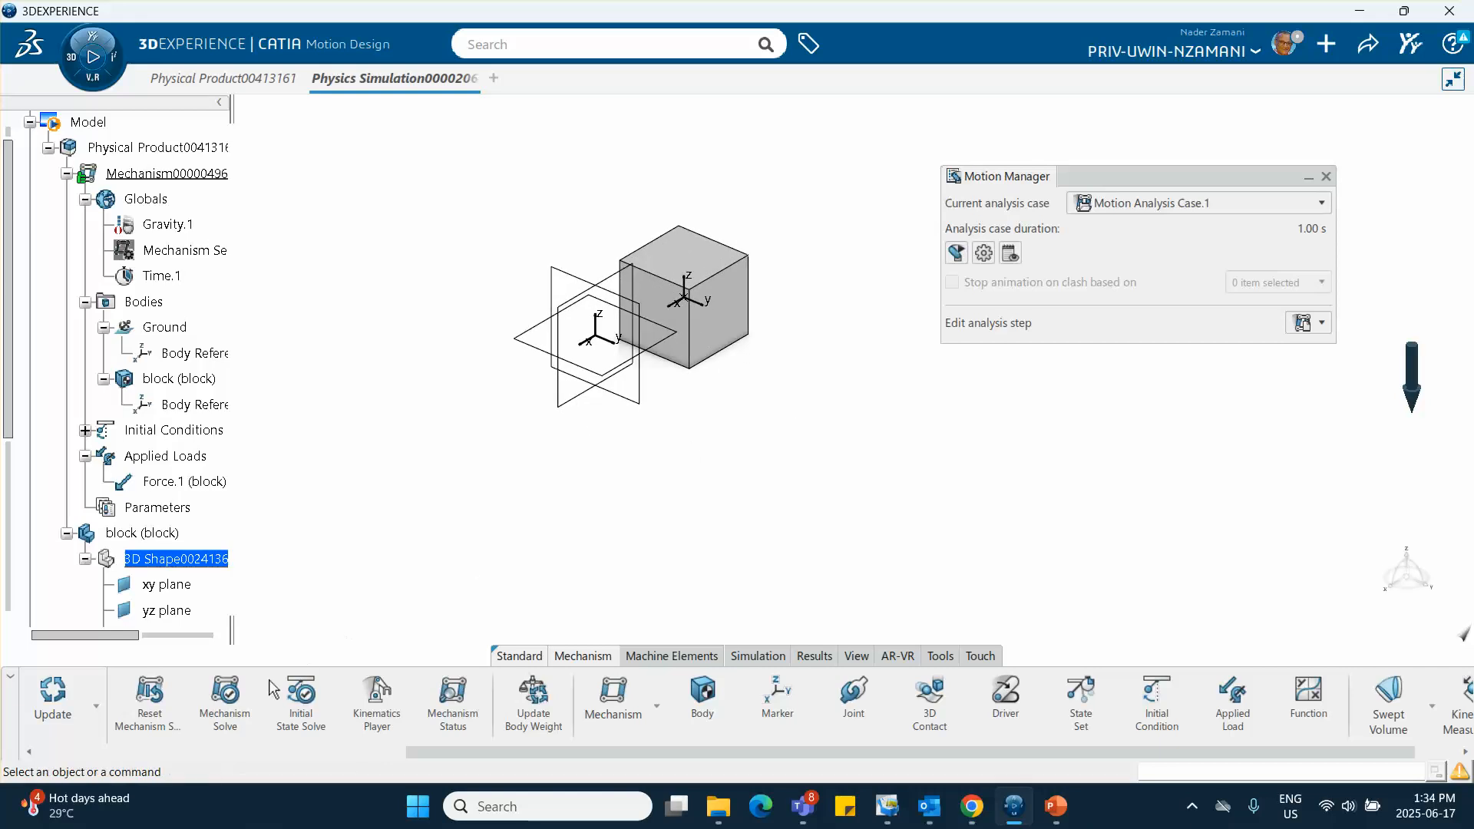
left_click(305, 702)
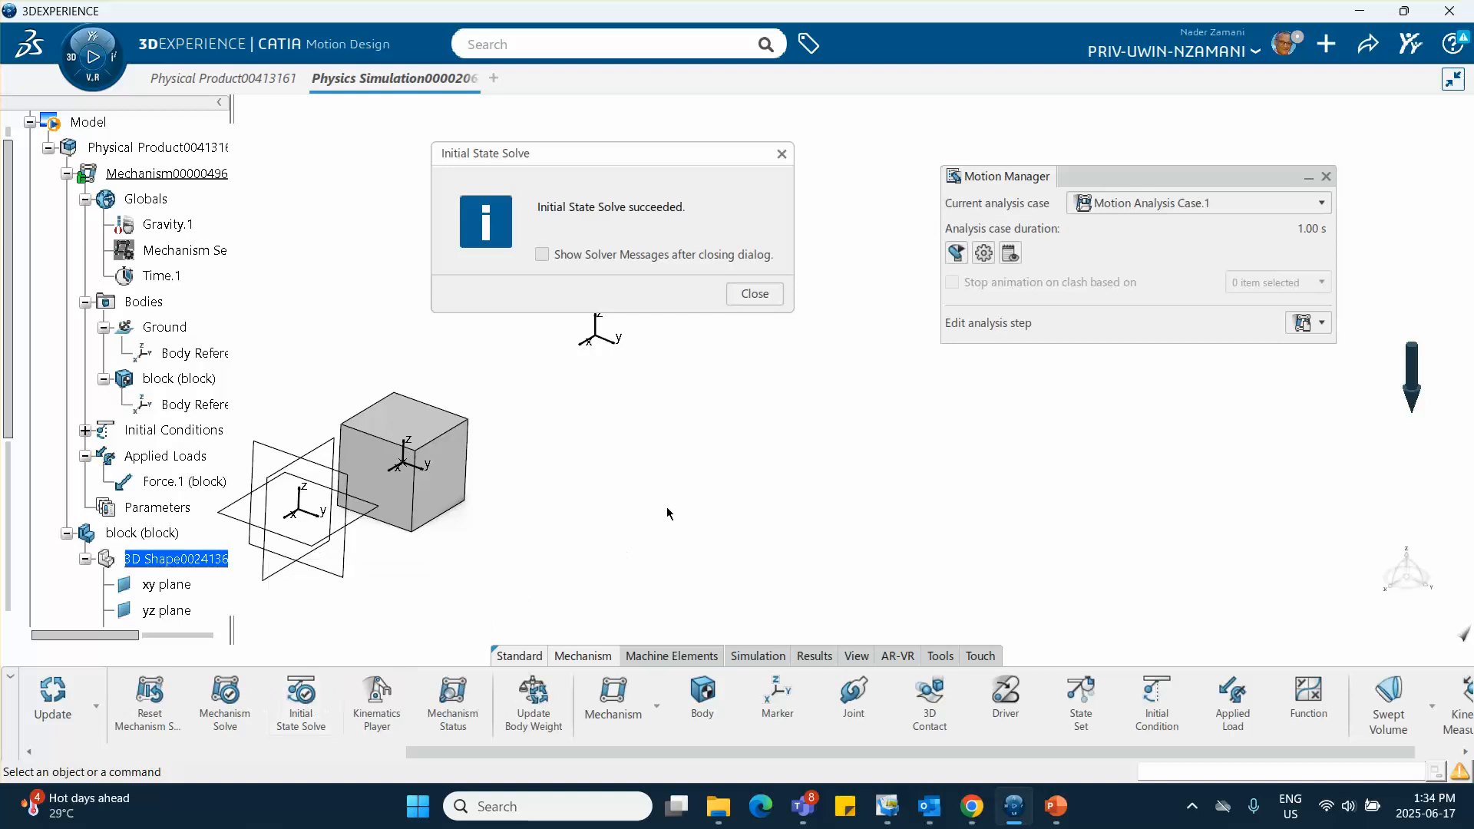
left_click(766, 295)
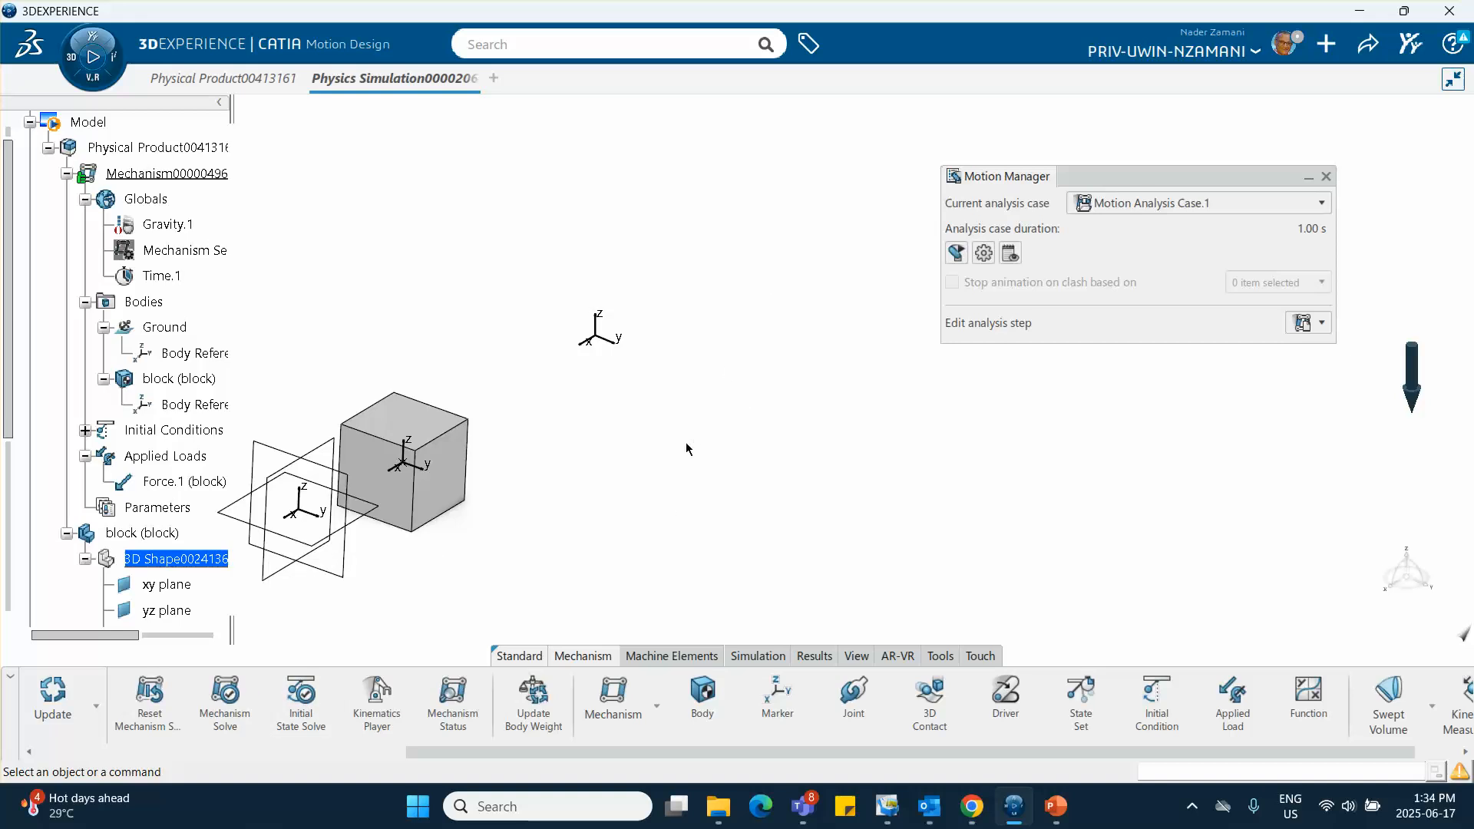
- Recompute Motion Analysis Case.1 with the new initial condition and close the Run Analysis Case dialog
middle_click_drag(584, 464, 669, 412)
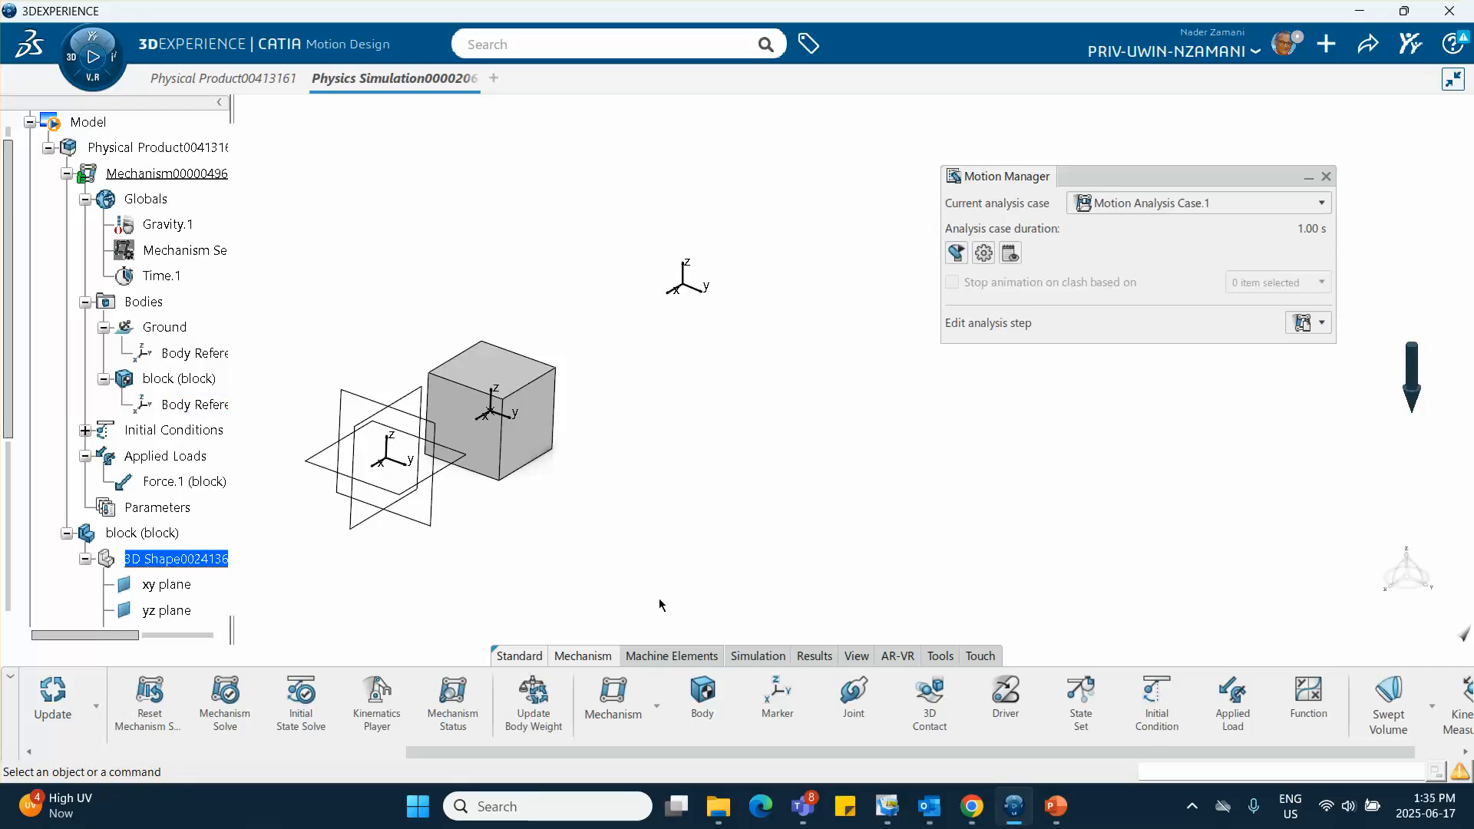
left_click(751, 657)
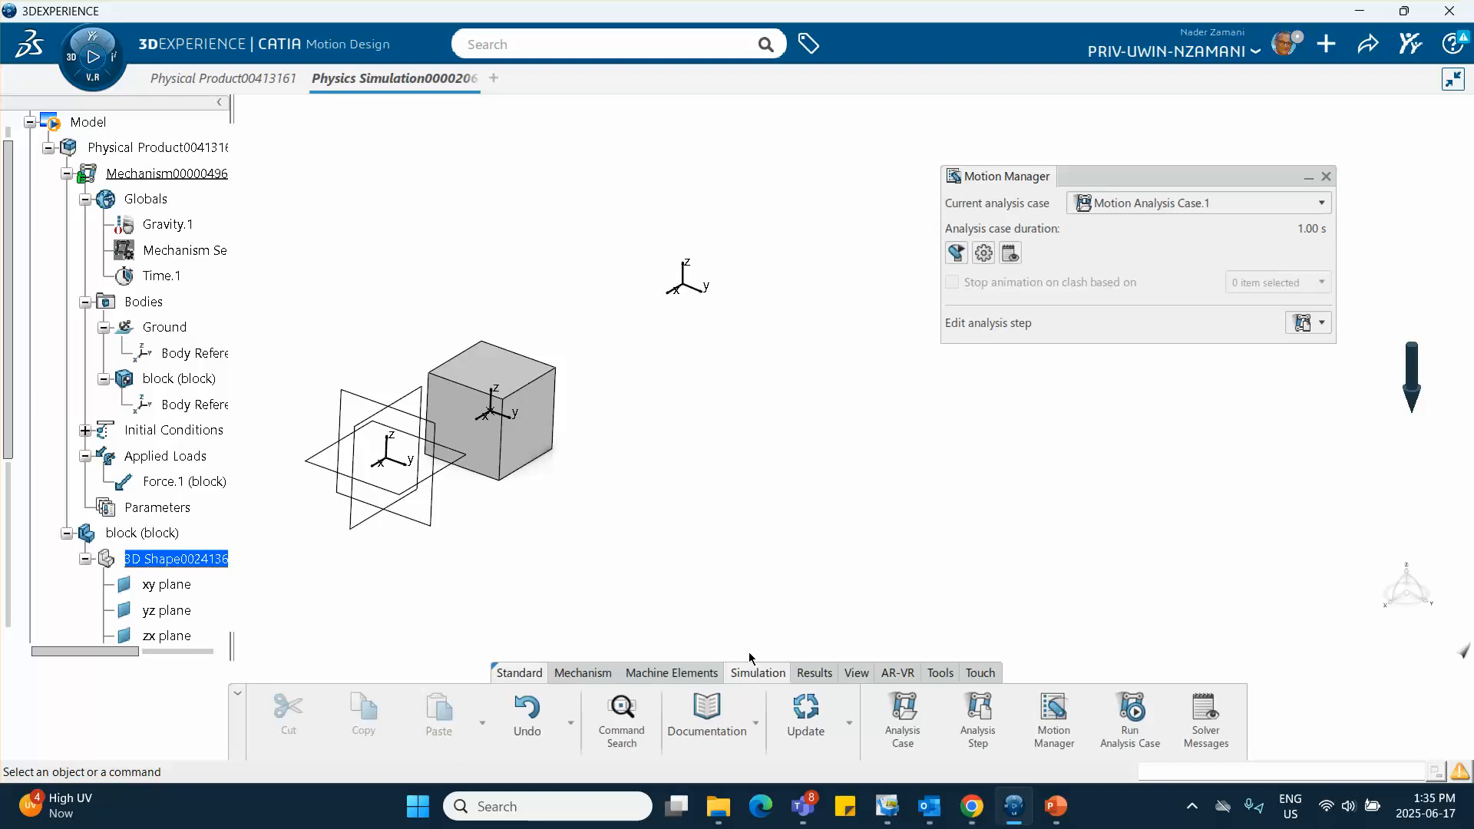
left_click(1132, 722)
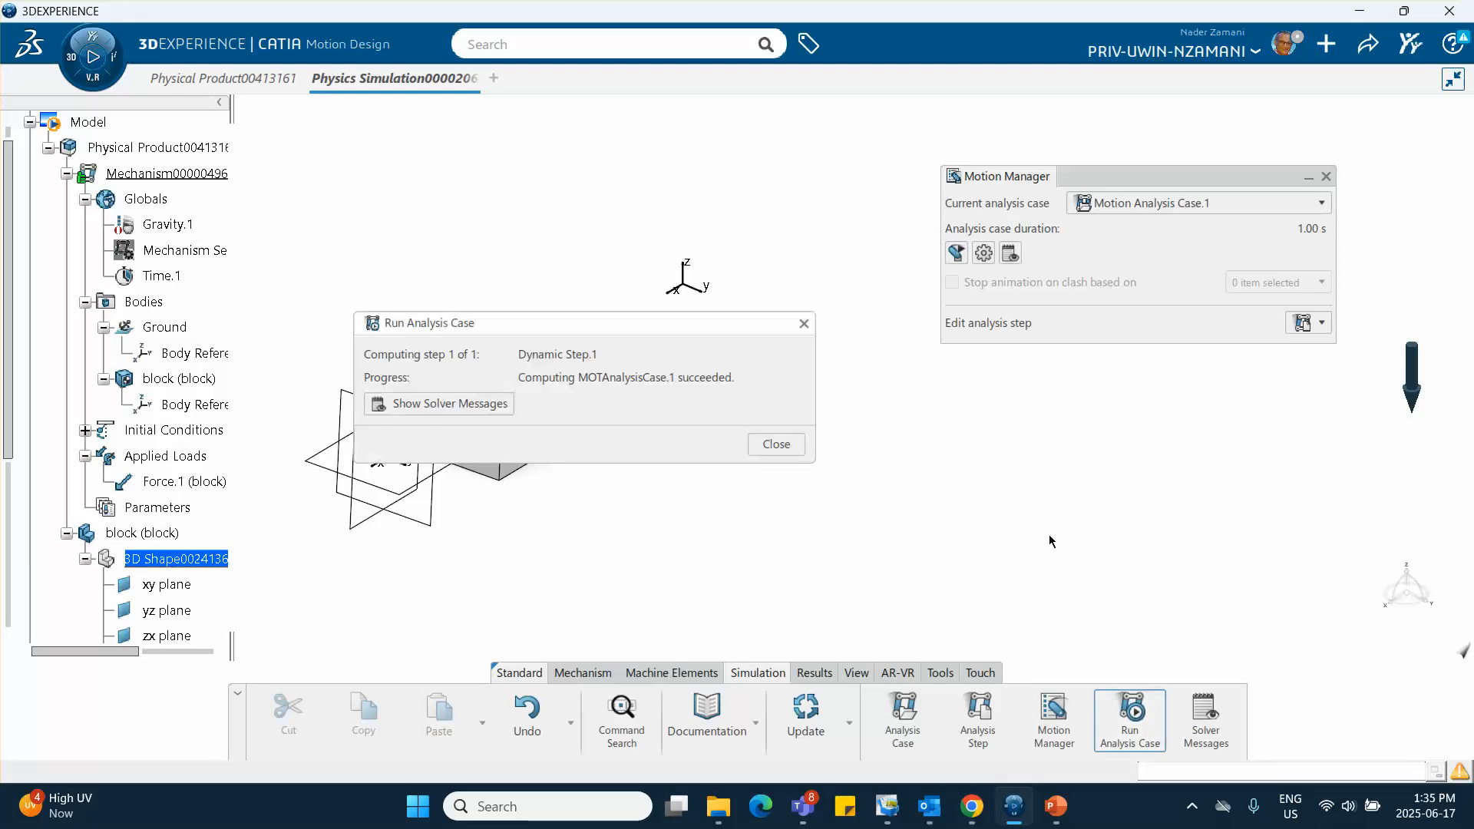
left_click(774, 444)
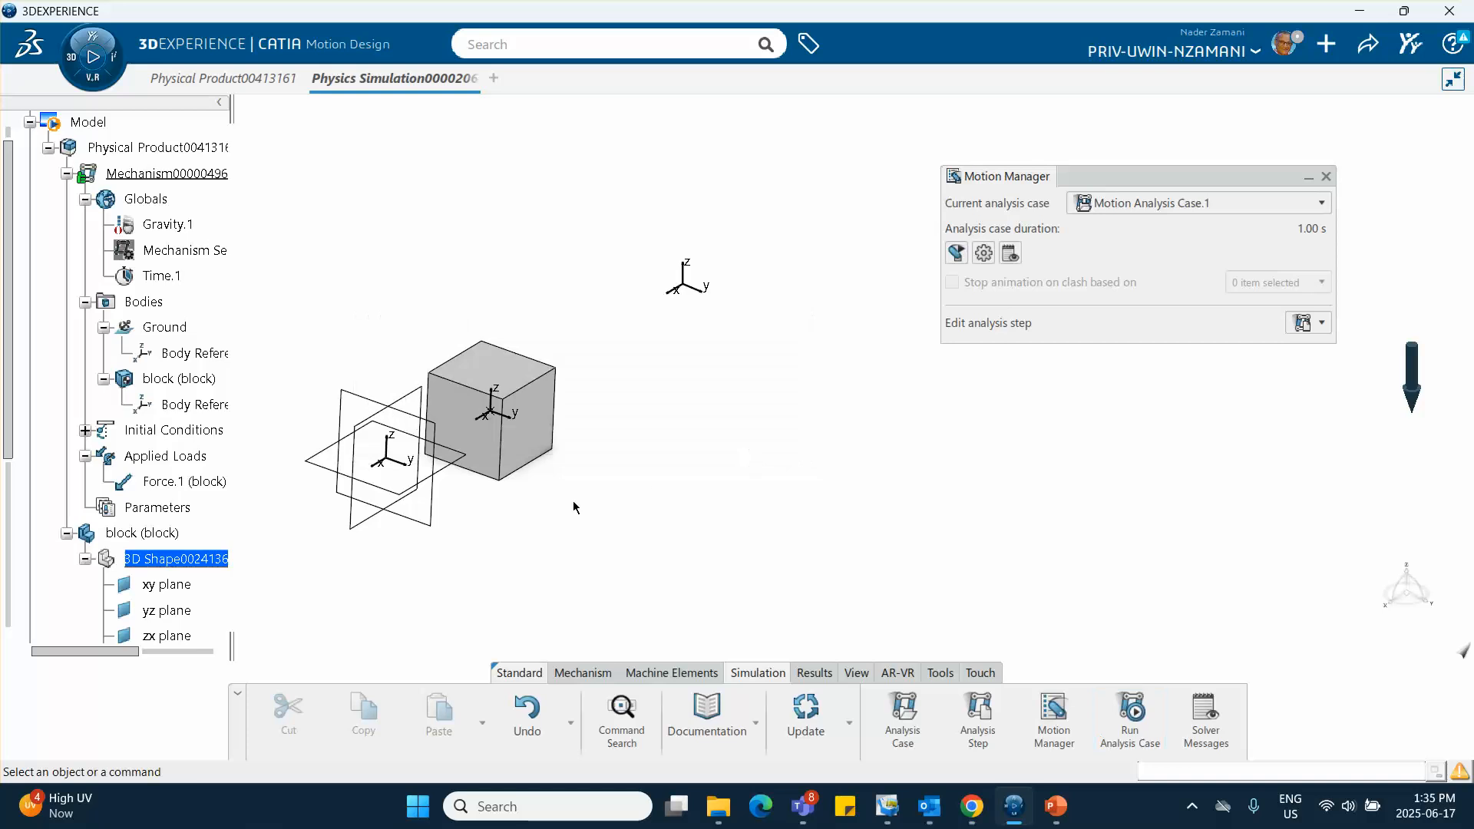
- Open the animation of the Dynamic Step.1 result and advance it frame by frame to 0.3 s
middle_click_drag(641, 454, 750, 418)
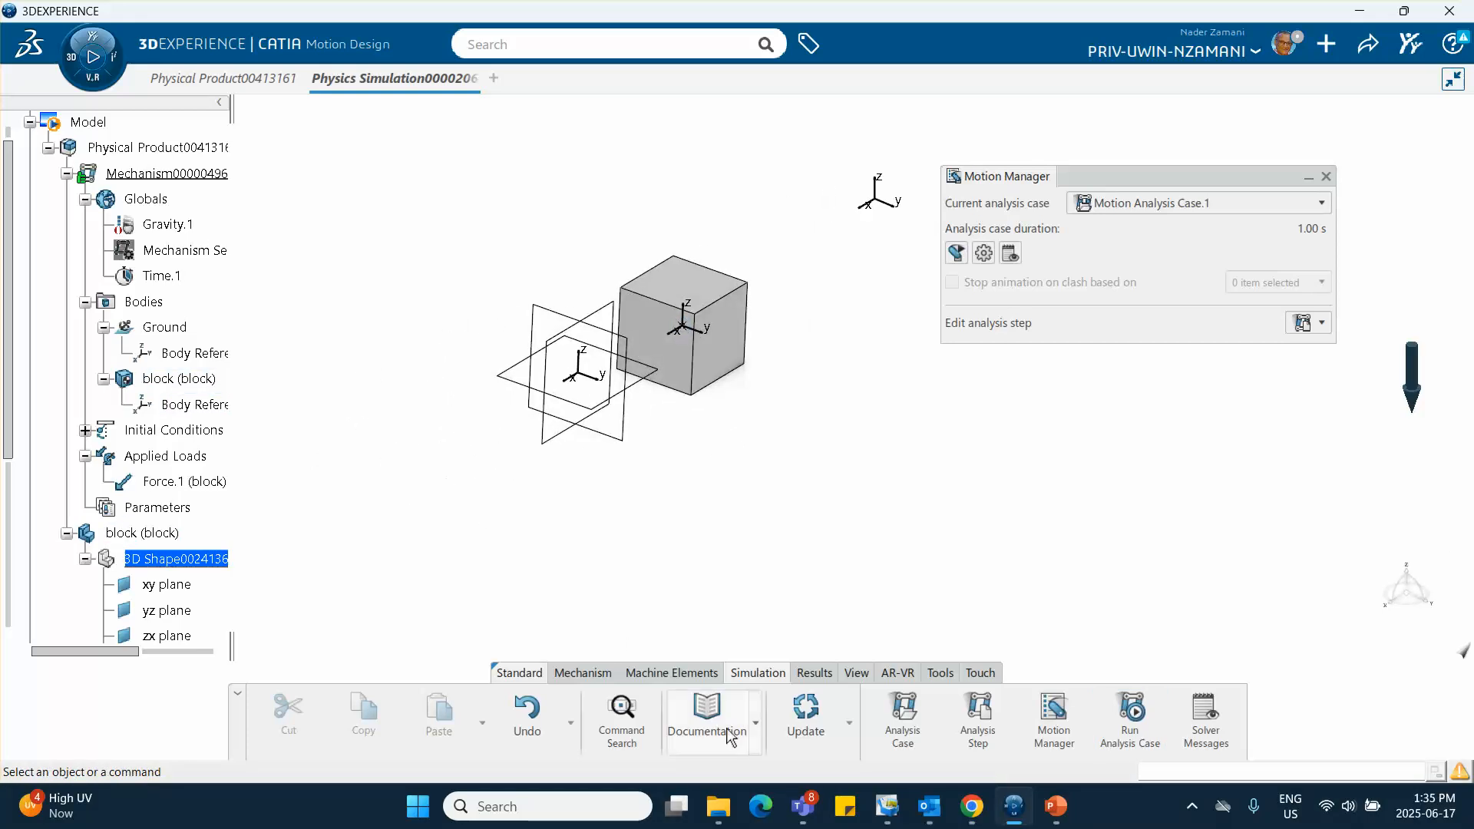
scroll(171, 484, "down", 7)
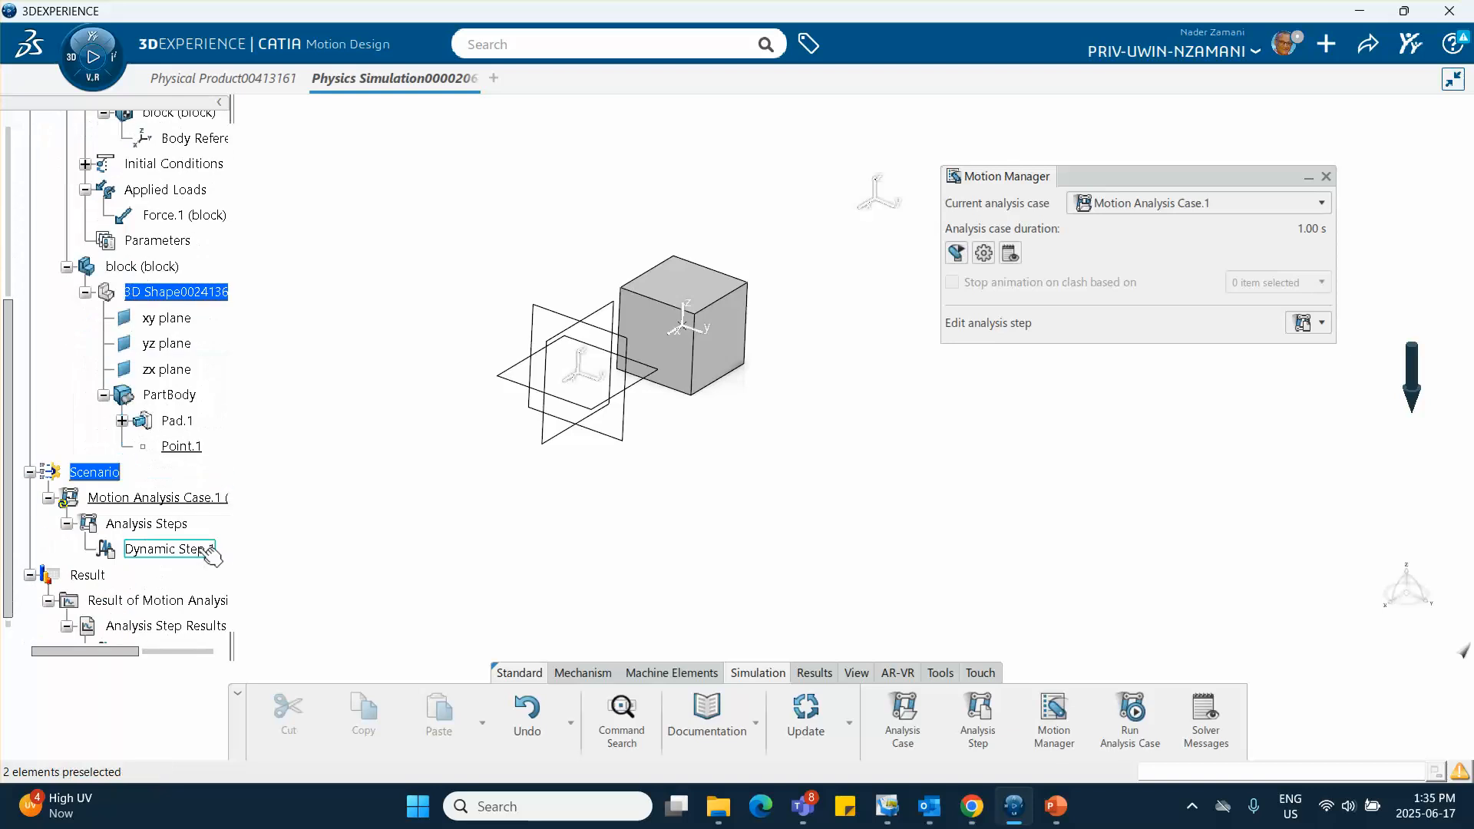
left_click(169, 385)
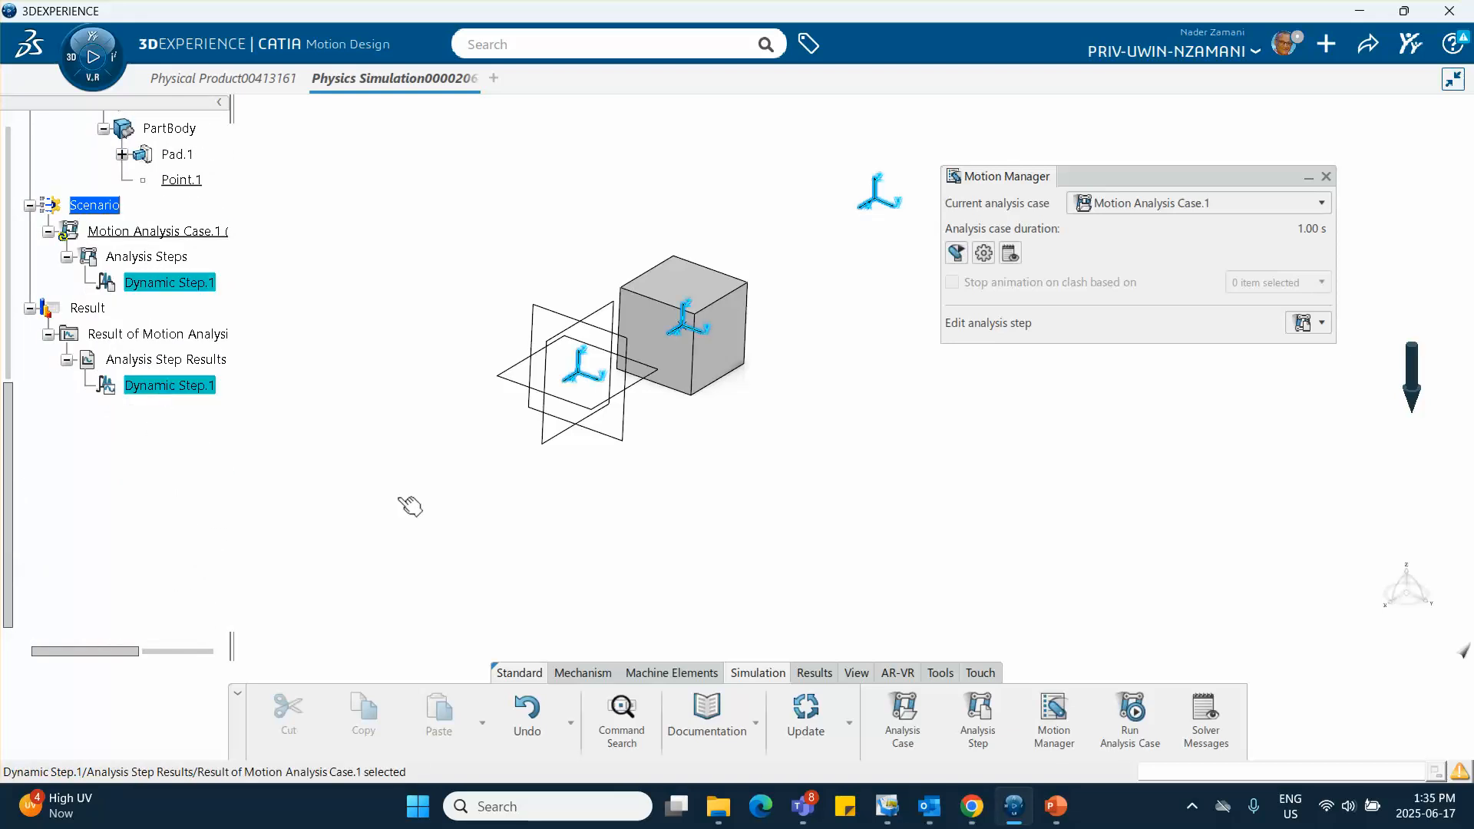
left_click(815, 673)
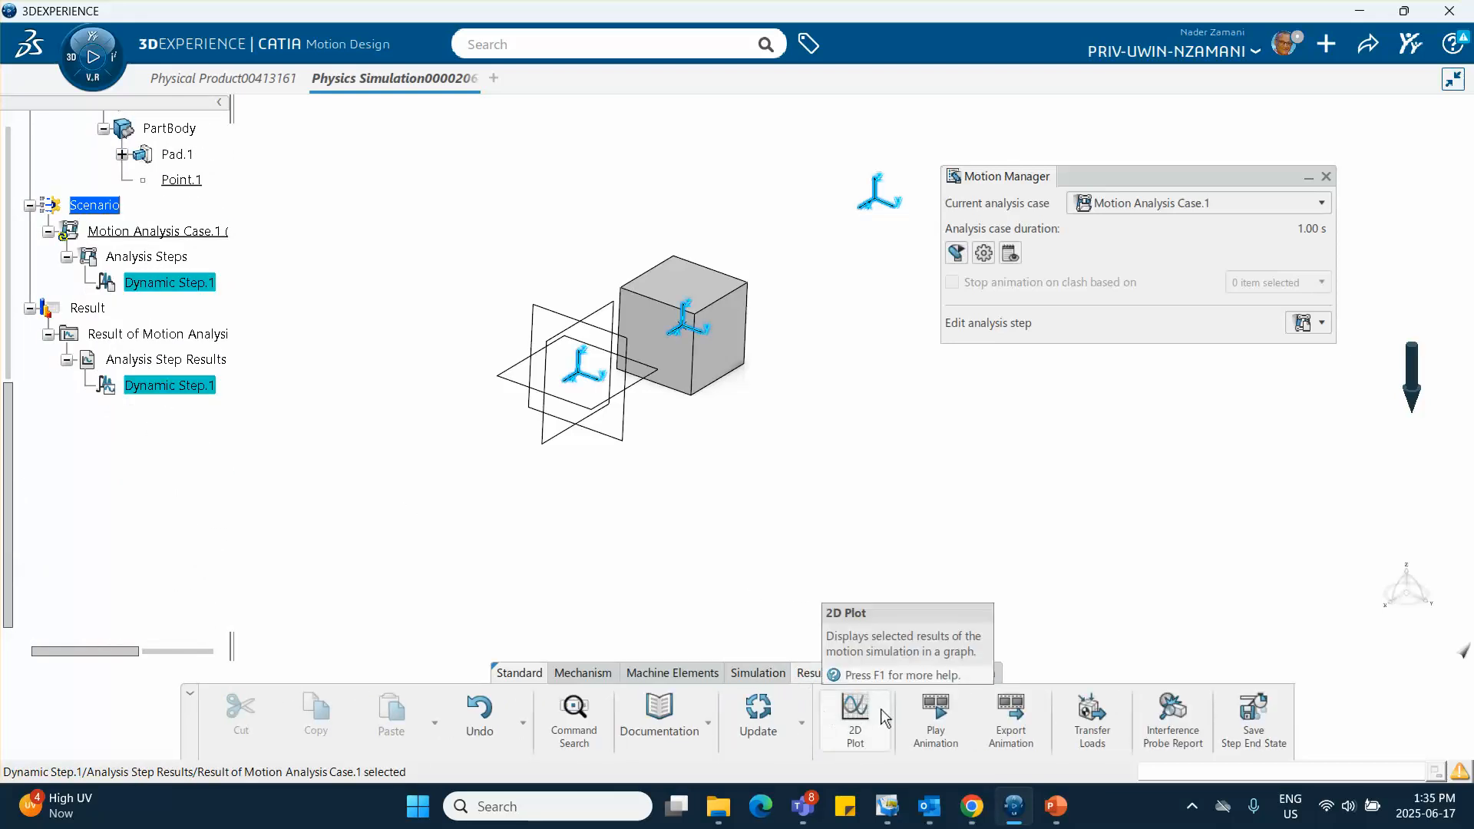
left_click(934, 721)
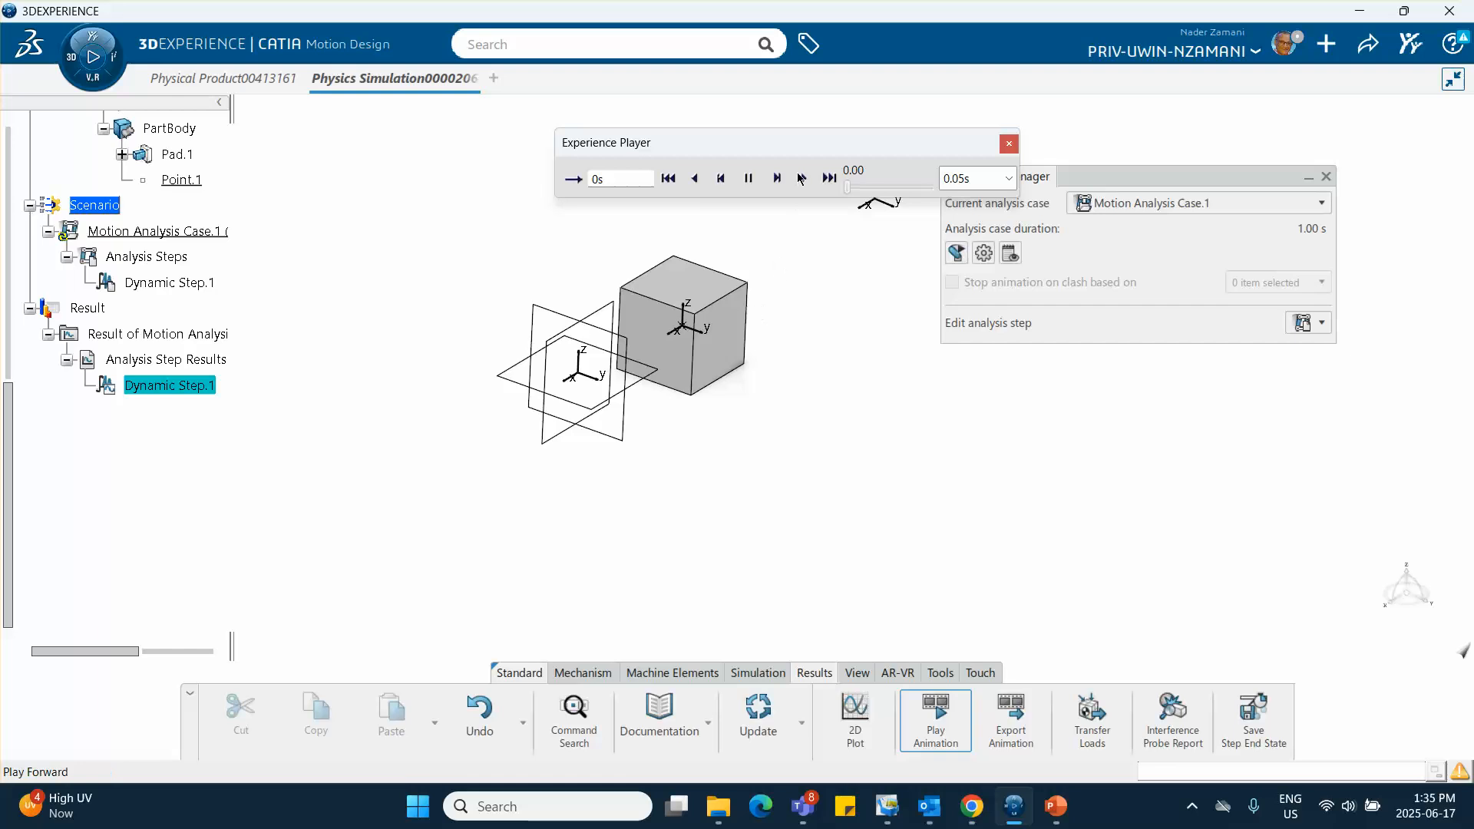
left_click(778, 179)
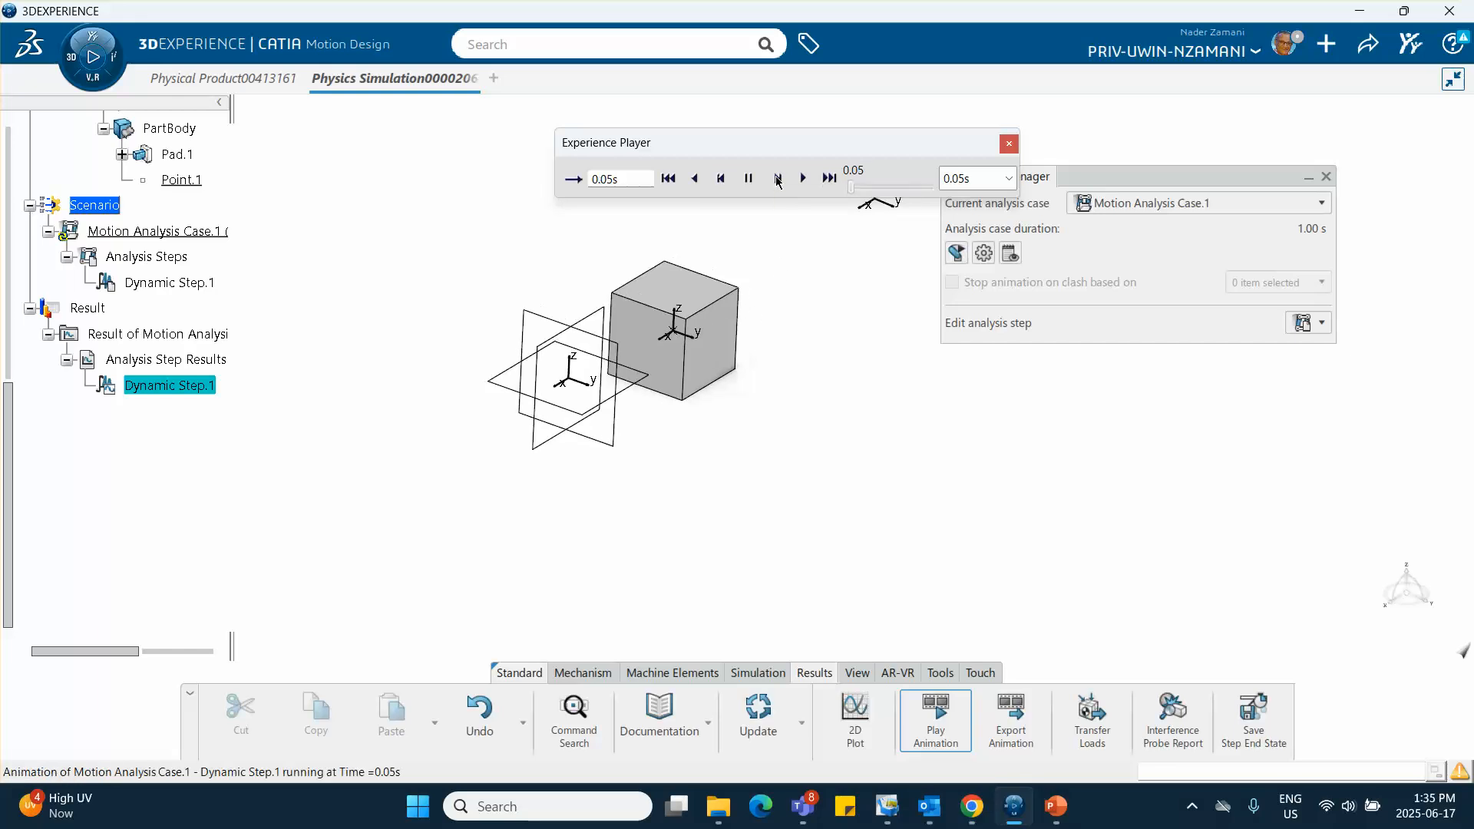
left_click(778, 178)
left_click(778, 179)
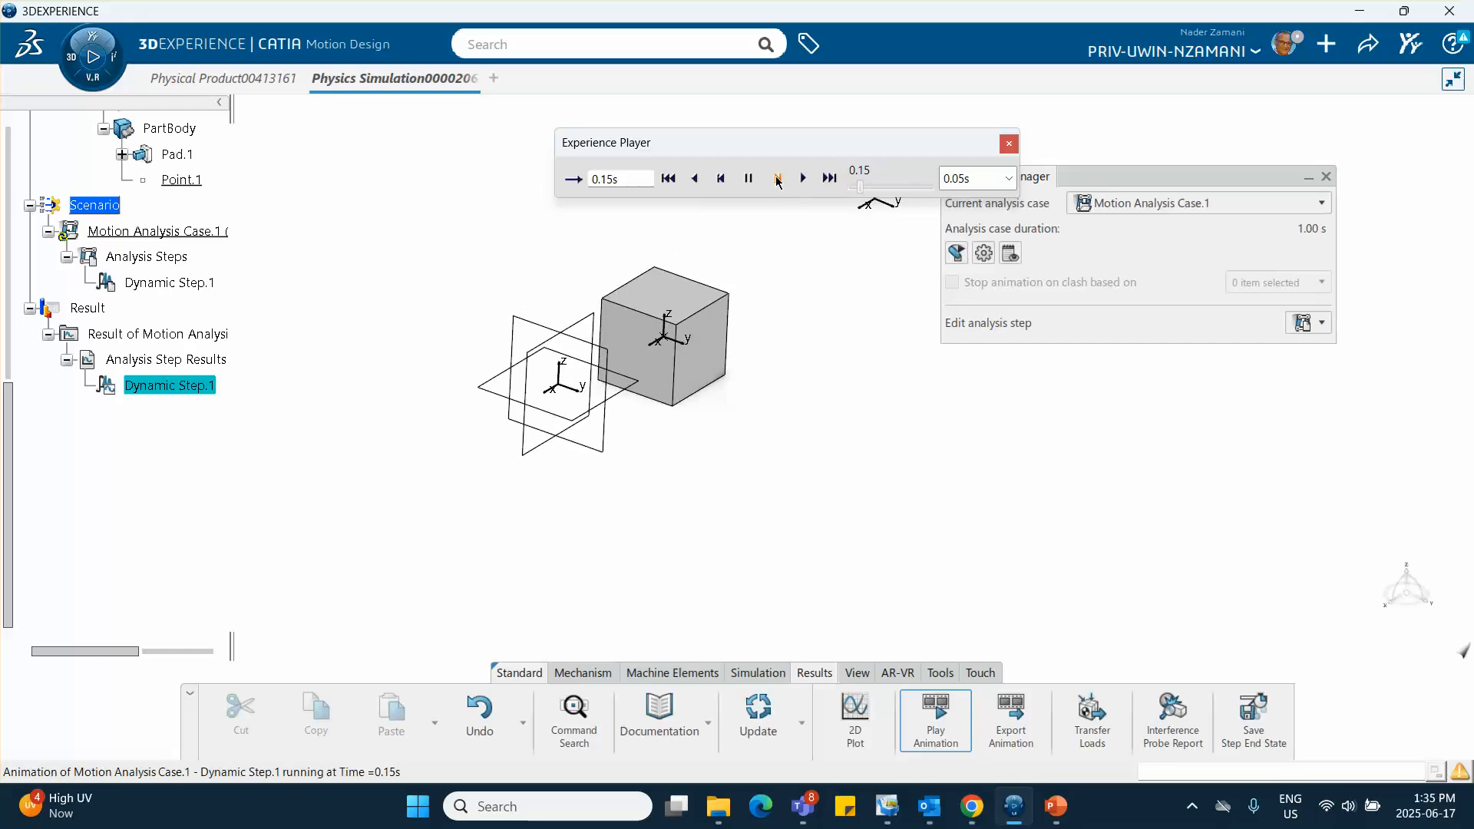
left_click(778, 179)
left_click(778, 179)
left_click(778, 179)
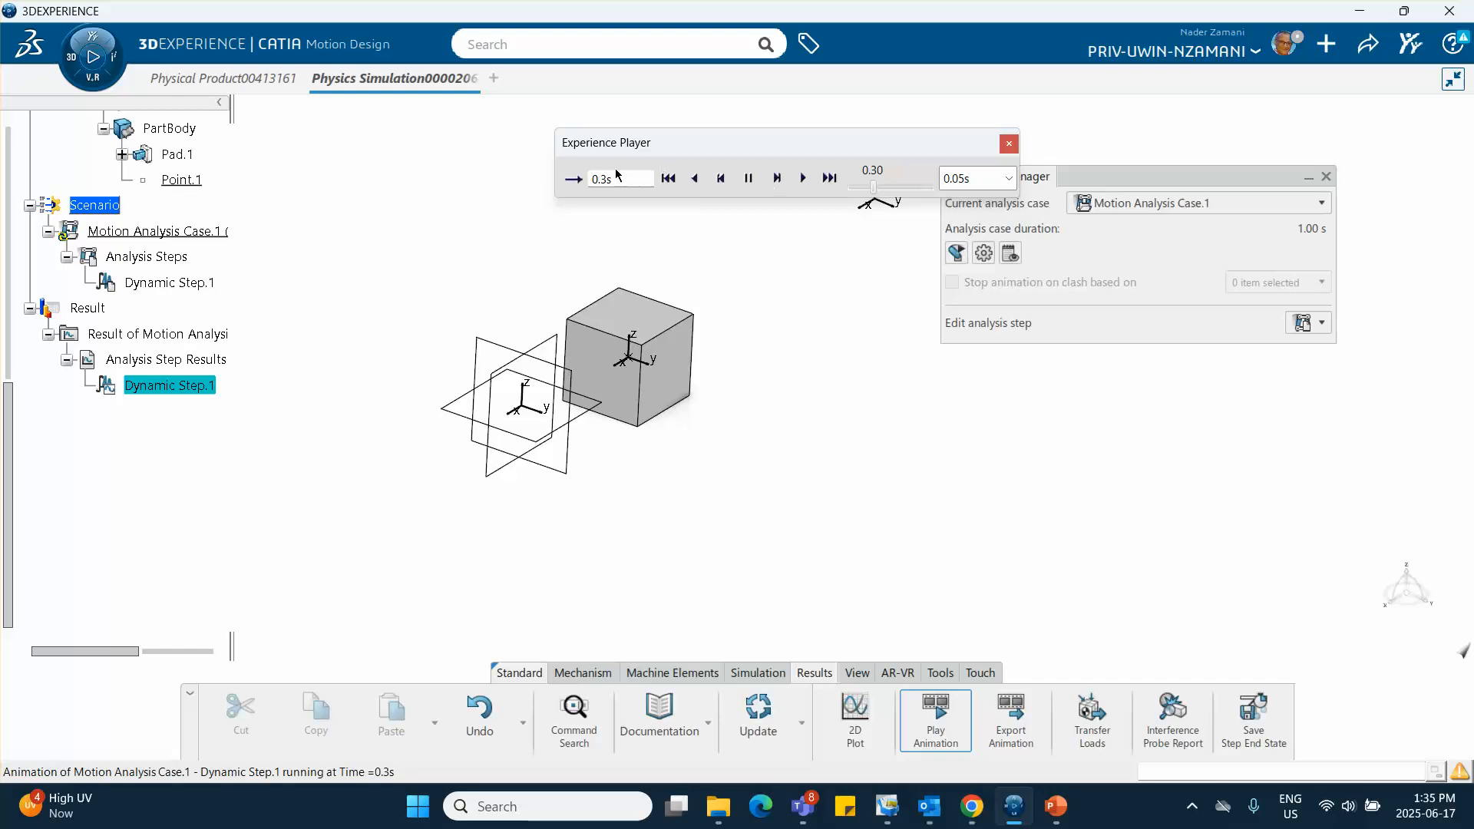
- Rewind the animation to the start, switch from one-way to repeating playback, and play it forward
left_click(669, 178)
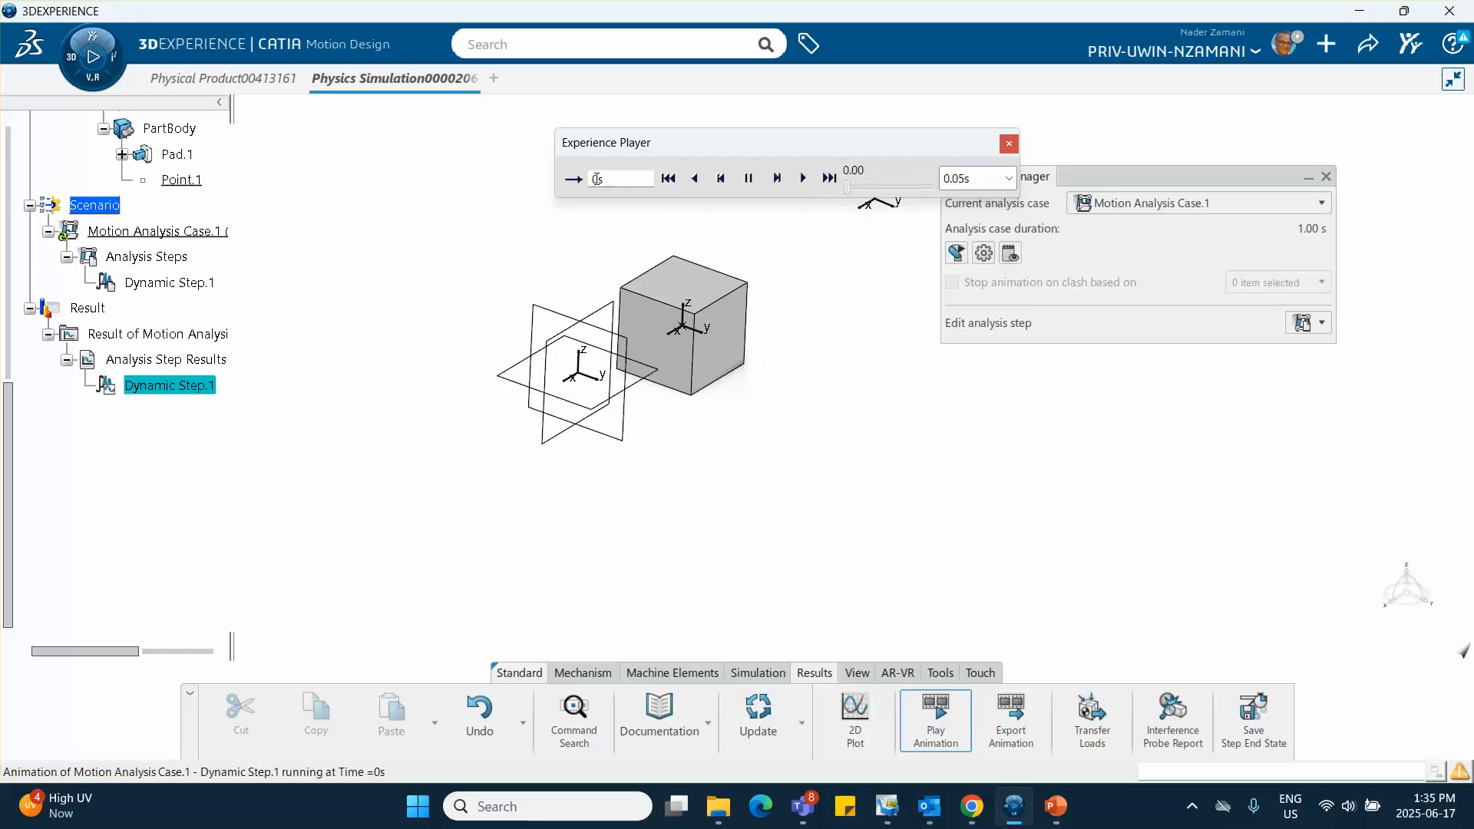
left_click(573, 178)
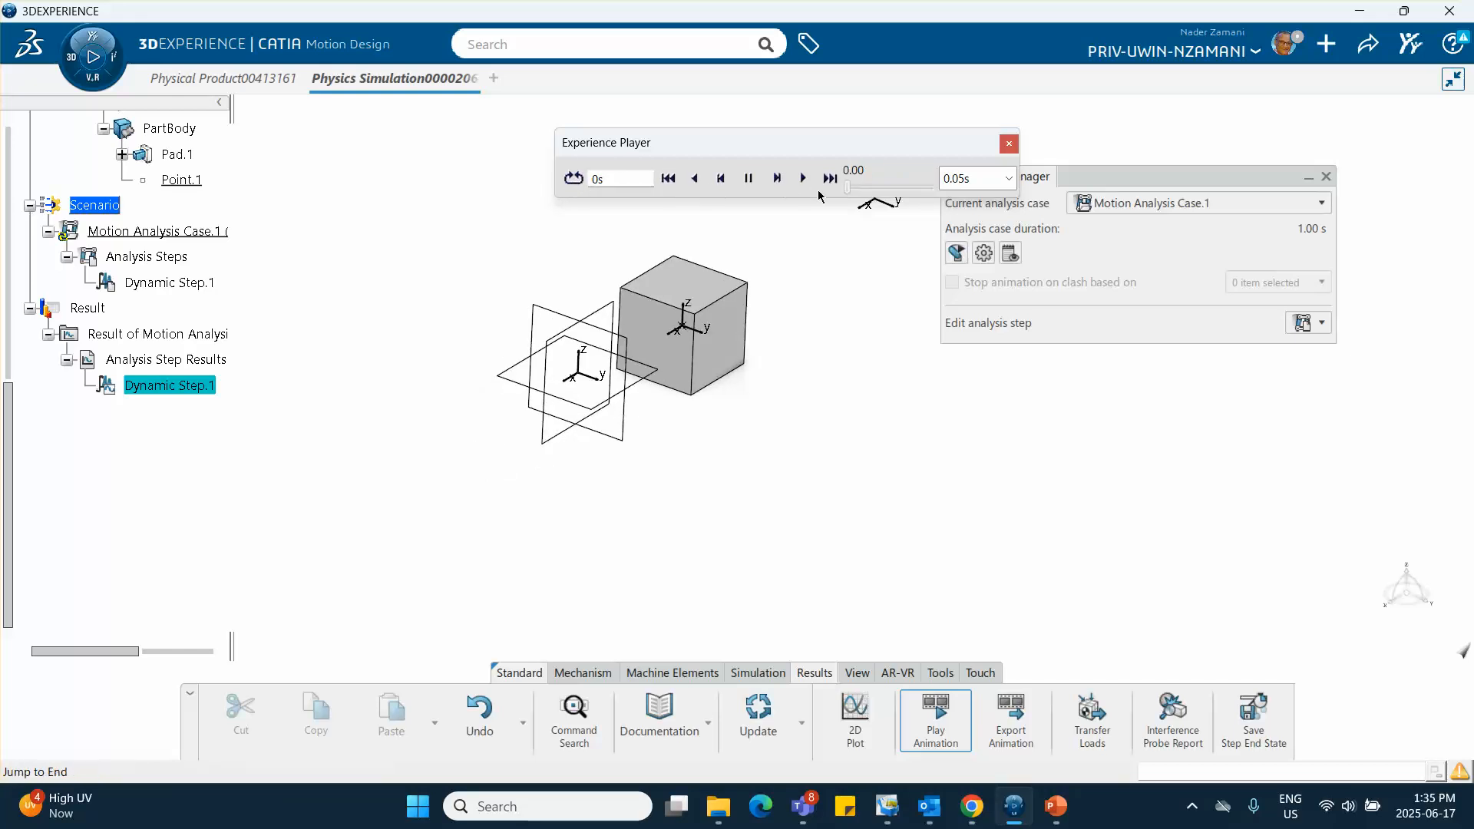
middle_click_drag(842, 266, 778, 340)
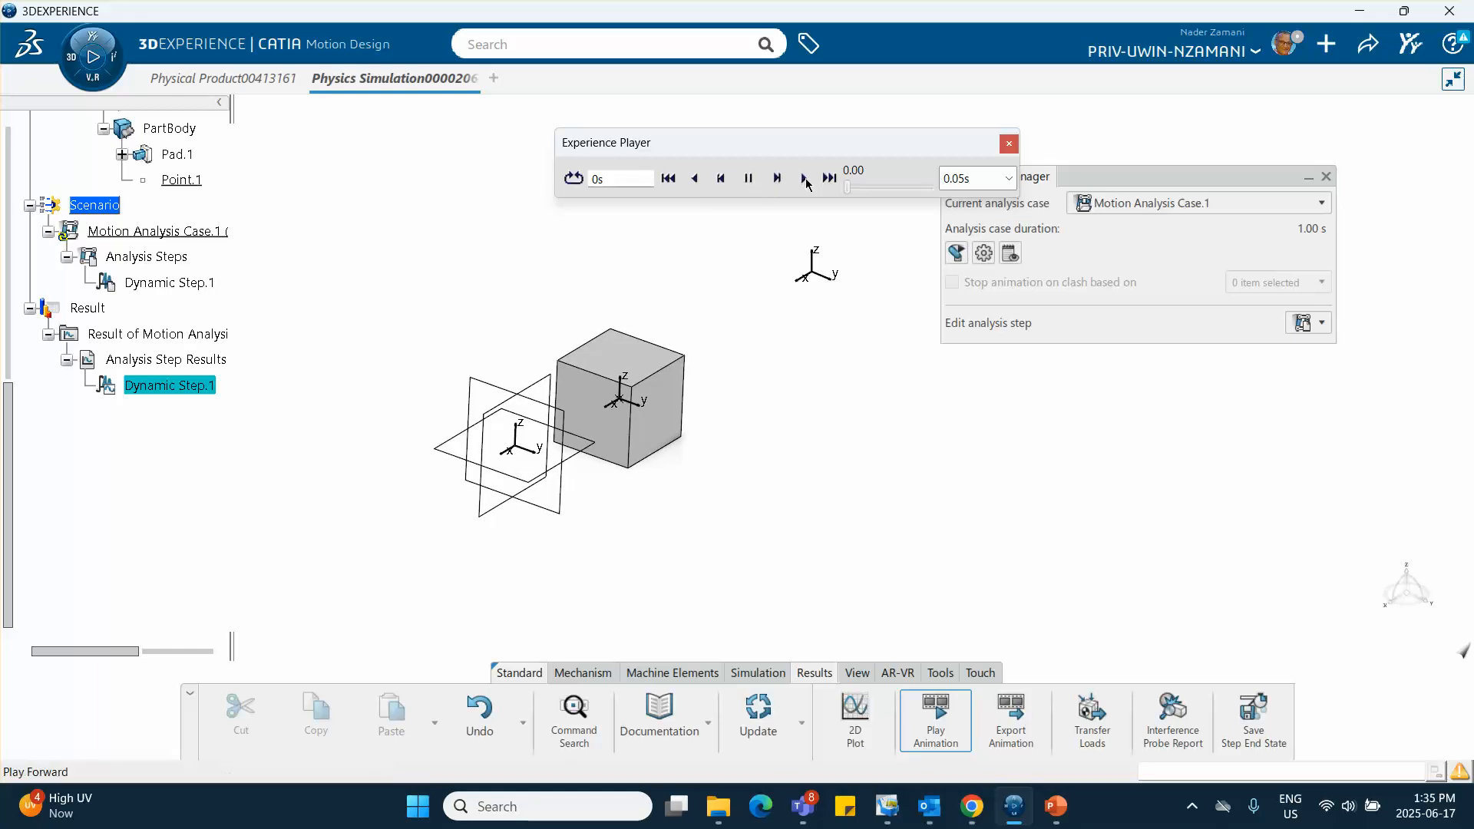
left_click(804, 180)
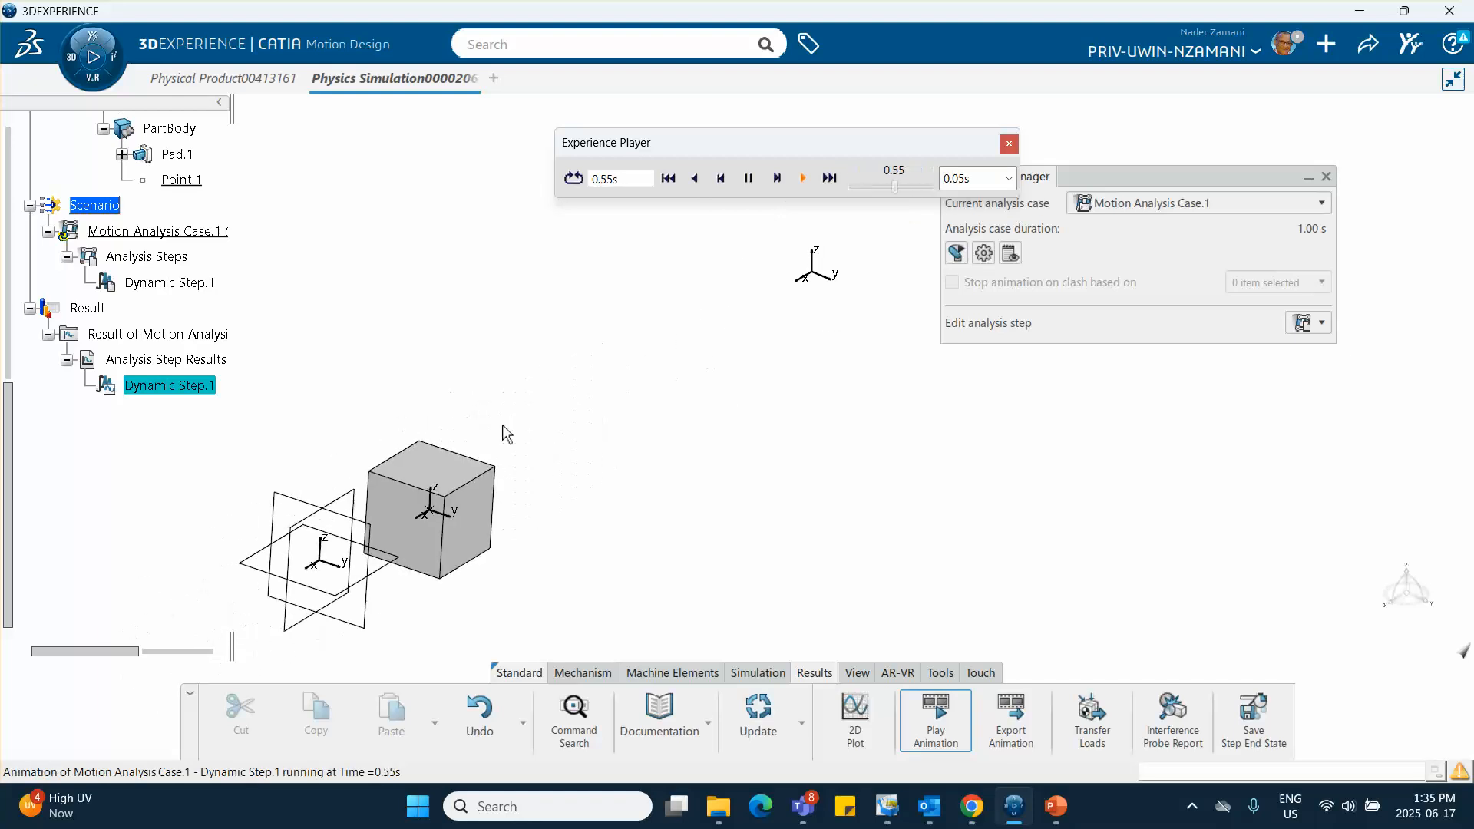
- Switch the animation to the other repeating playback mode, play it forward, and close the Experience Player
left_click(575, 181)
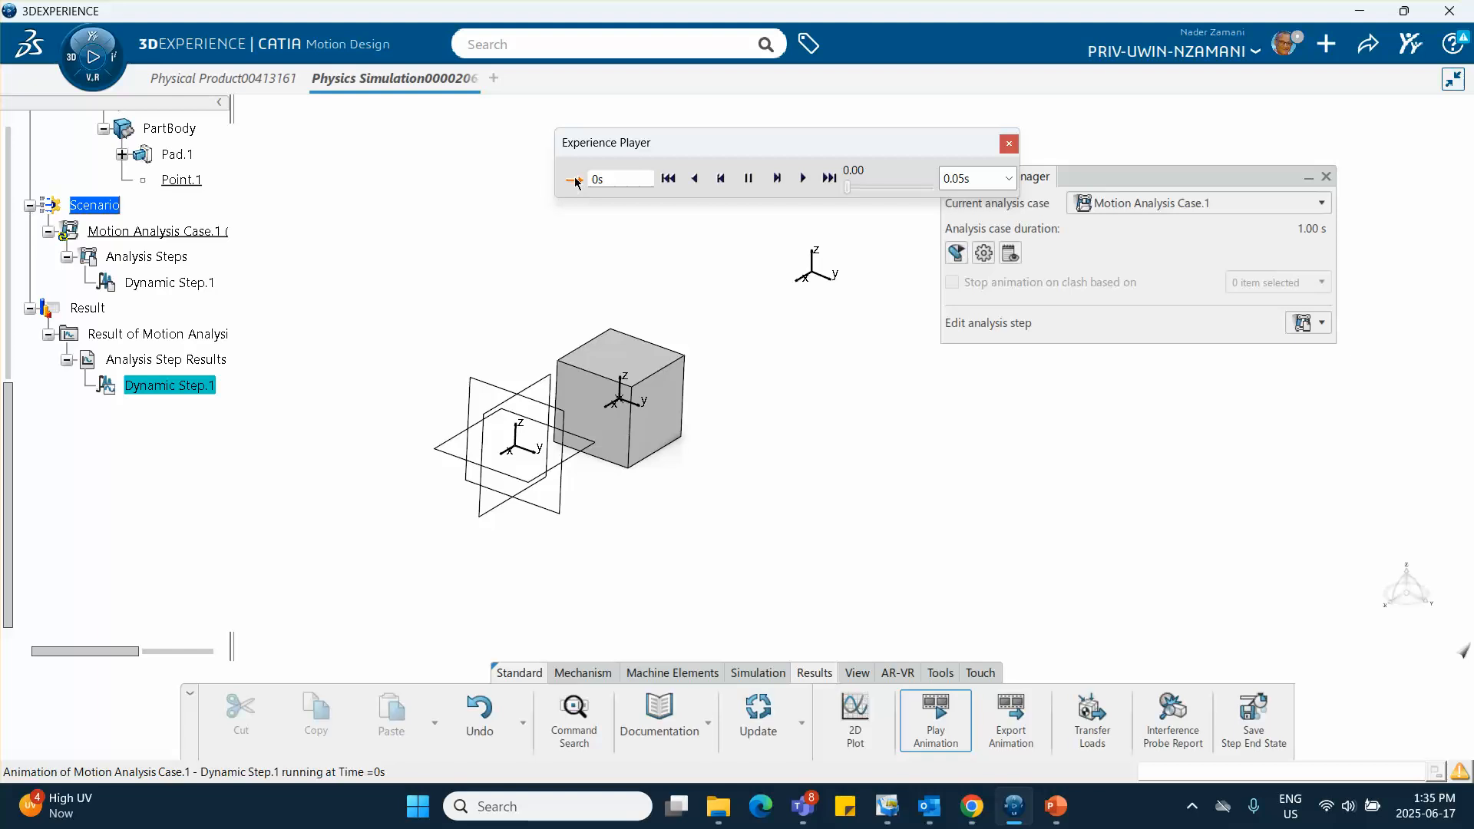
left_click(575, 181)
left_click(575, 181)
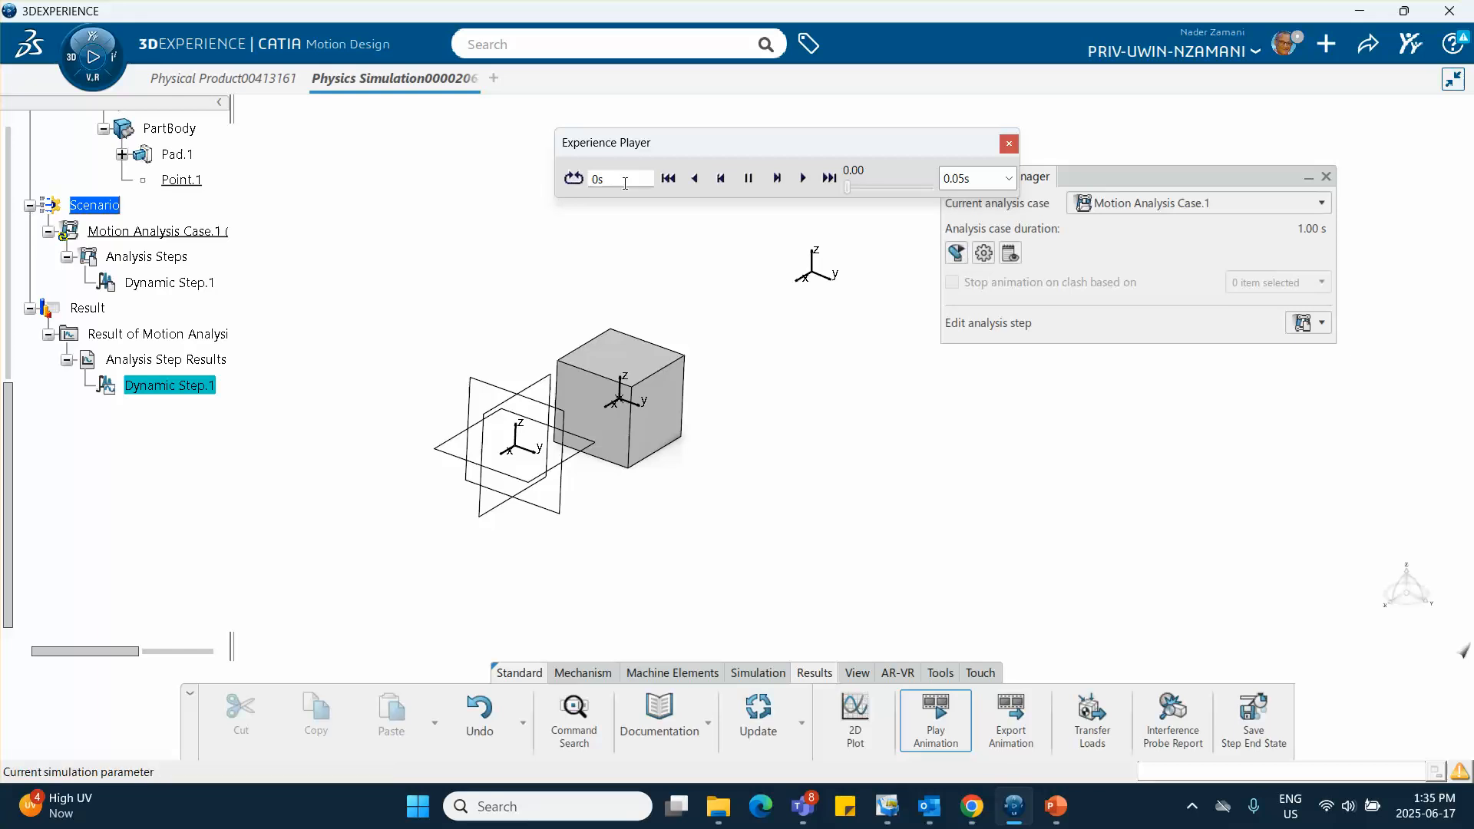
left_click(579, 179)
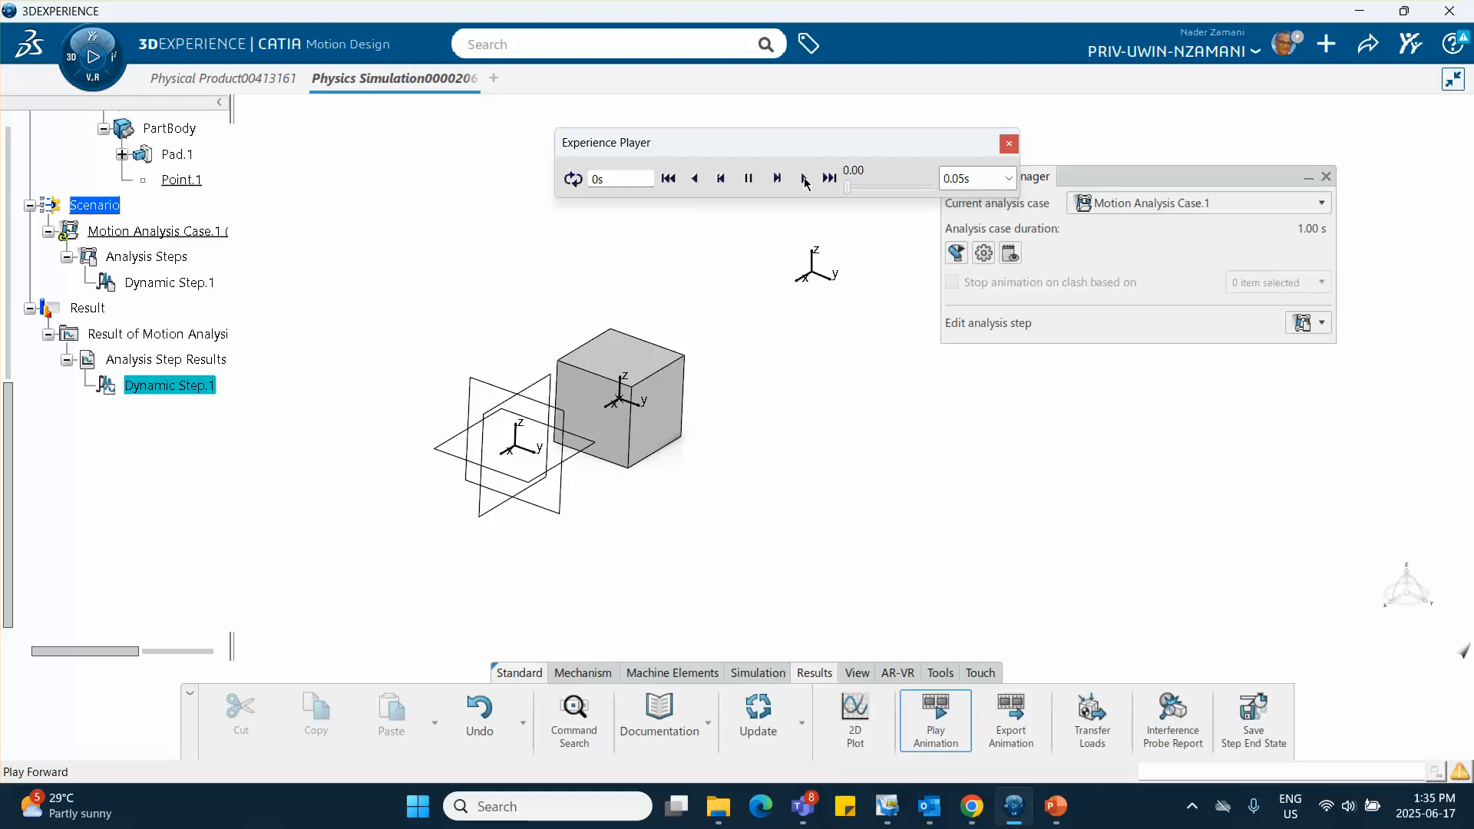
left_click(805, 181)
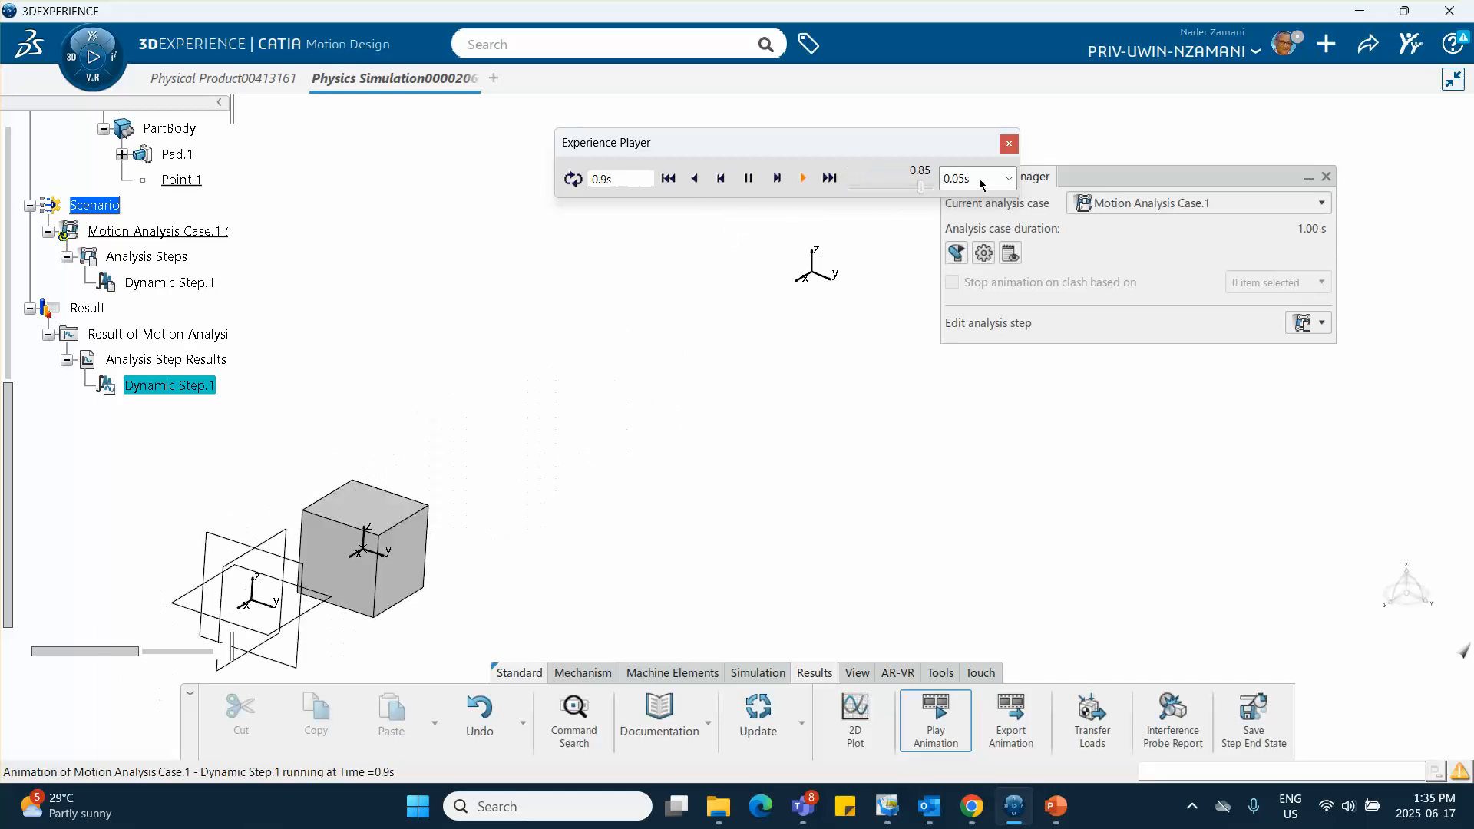
left_click(1011, 144)
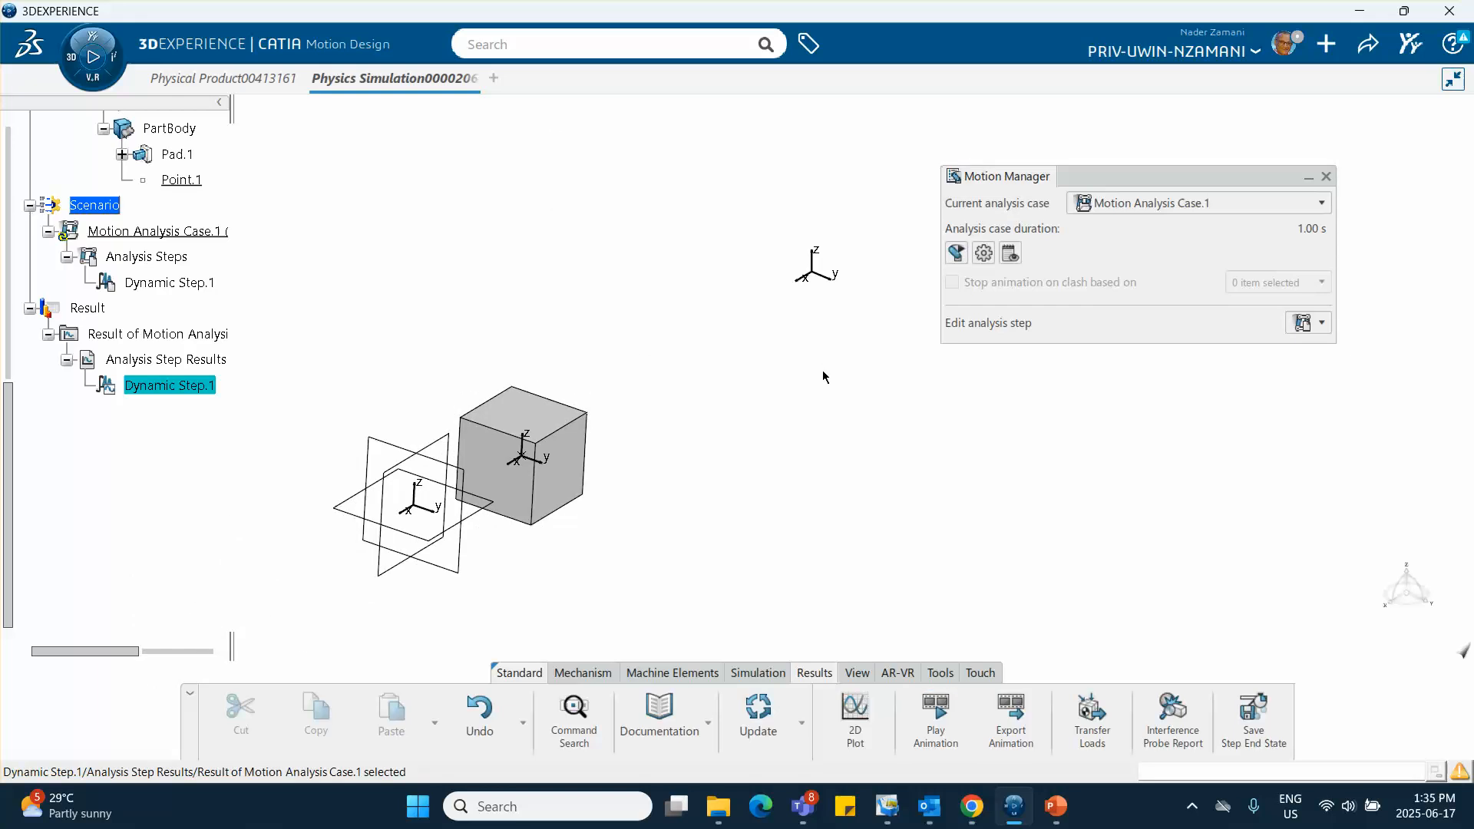
- Create a 2D plot of the Dynamic Step.1 result and add the block's Position X curve
left_click(855, 716)
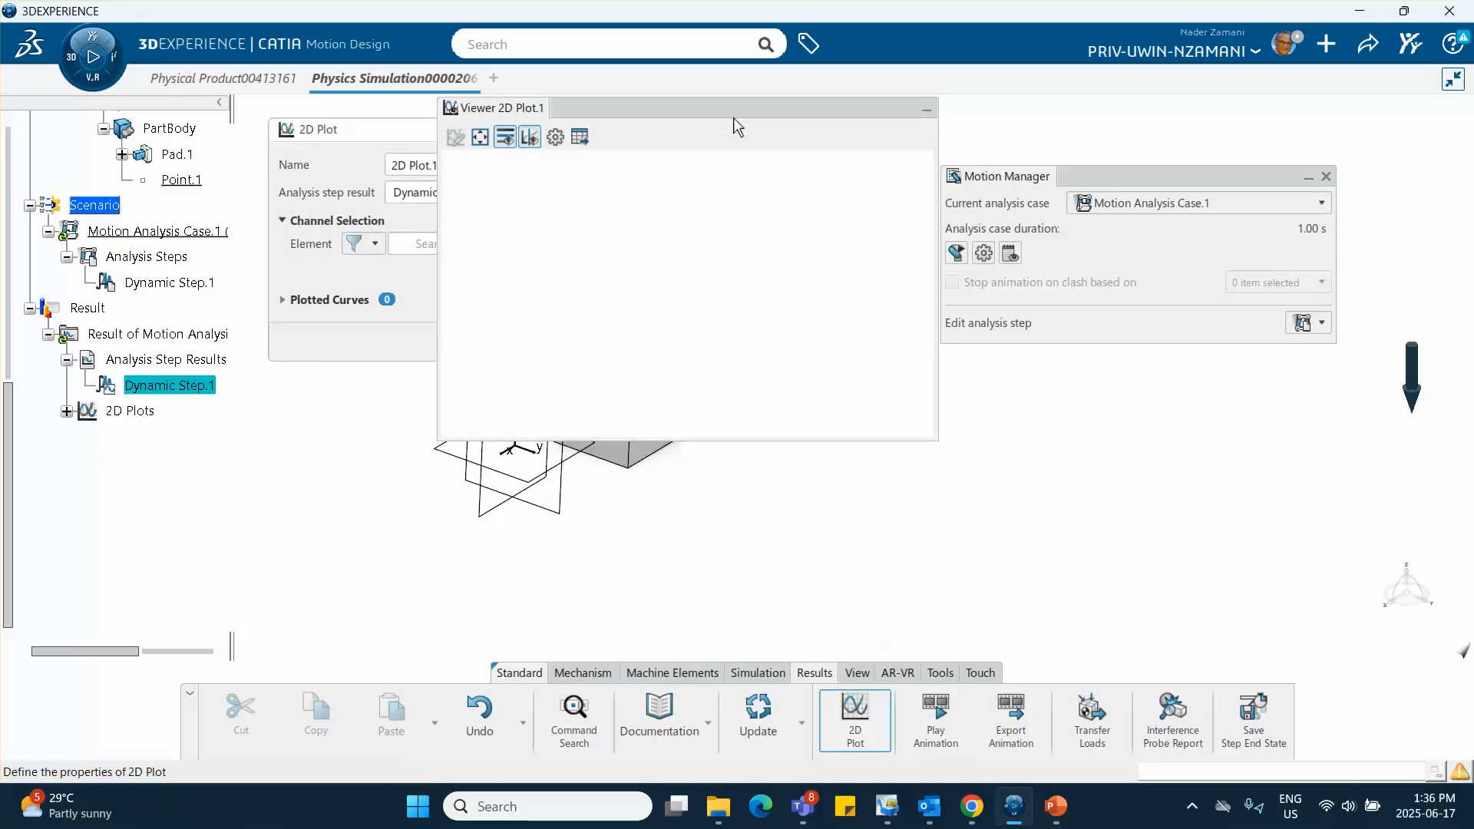
left_click_drag(734, 118, 1141, 276)
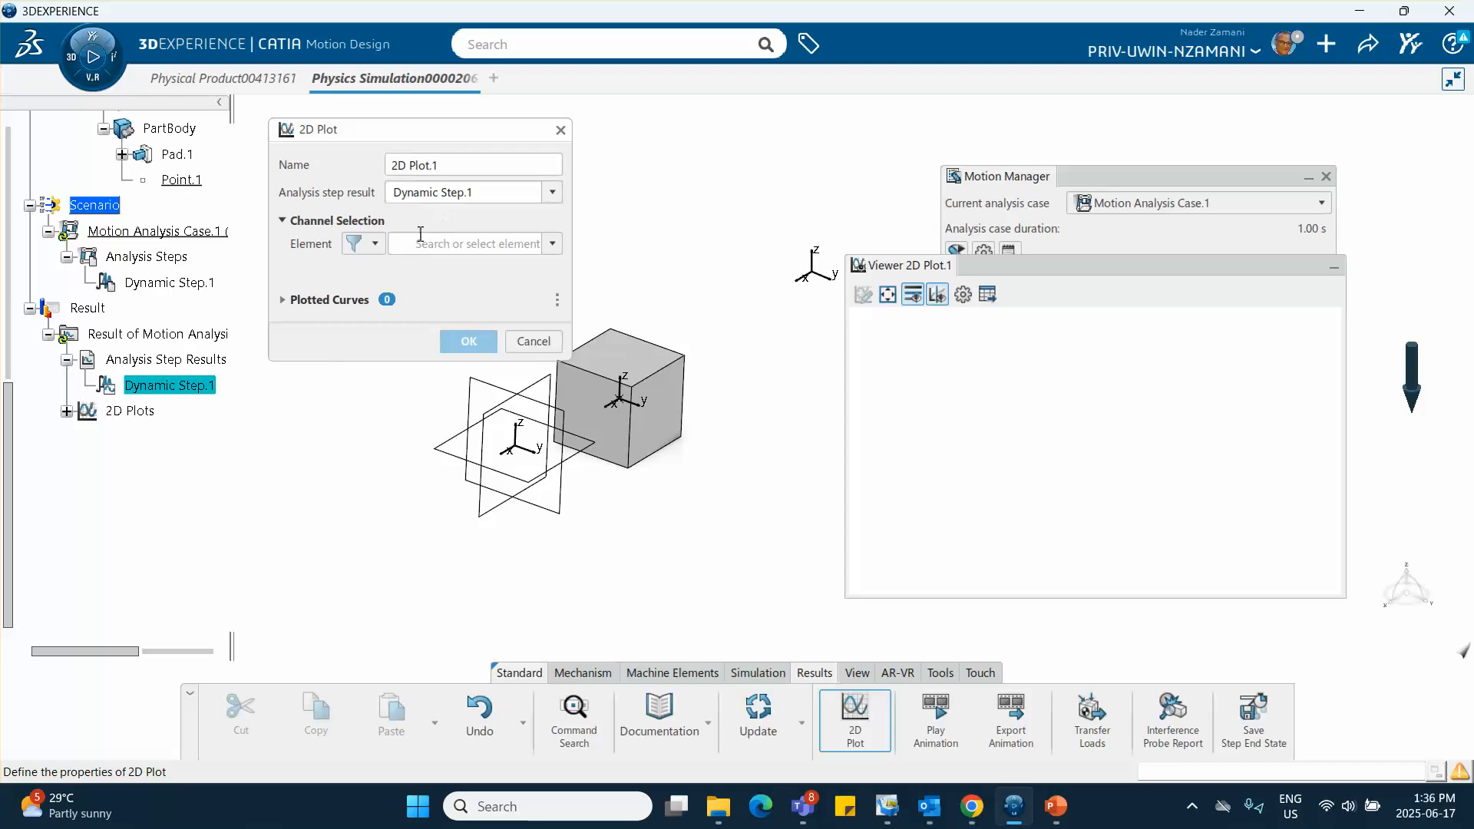
left_click(552, 244)
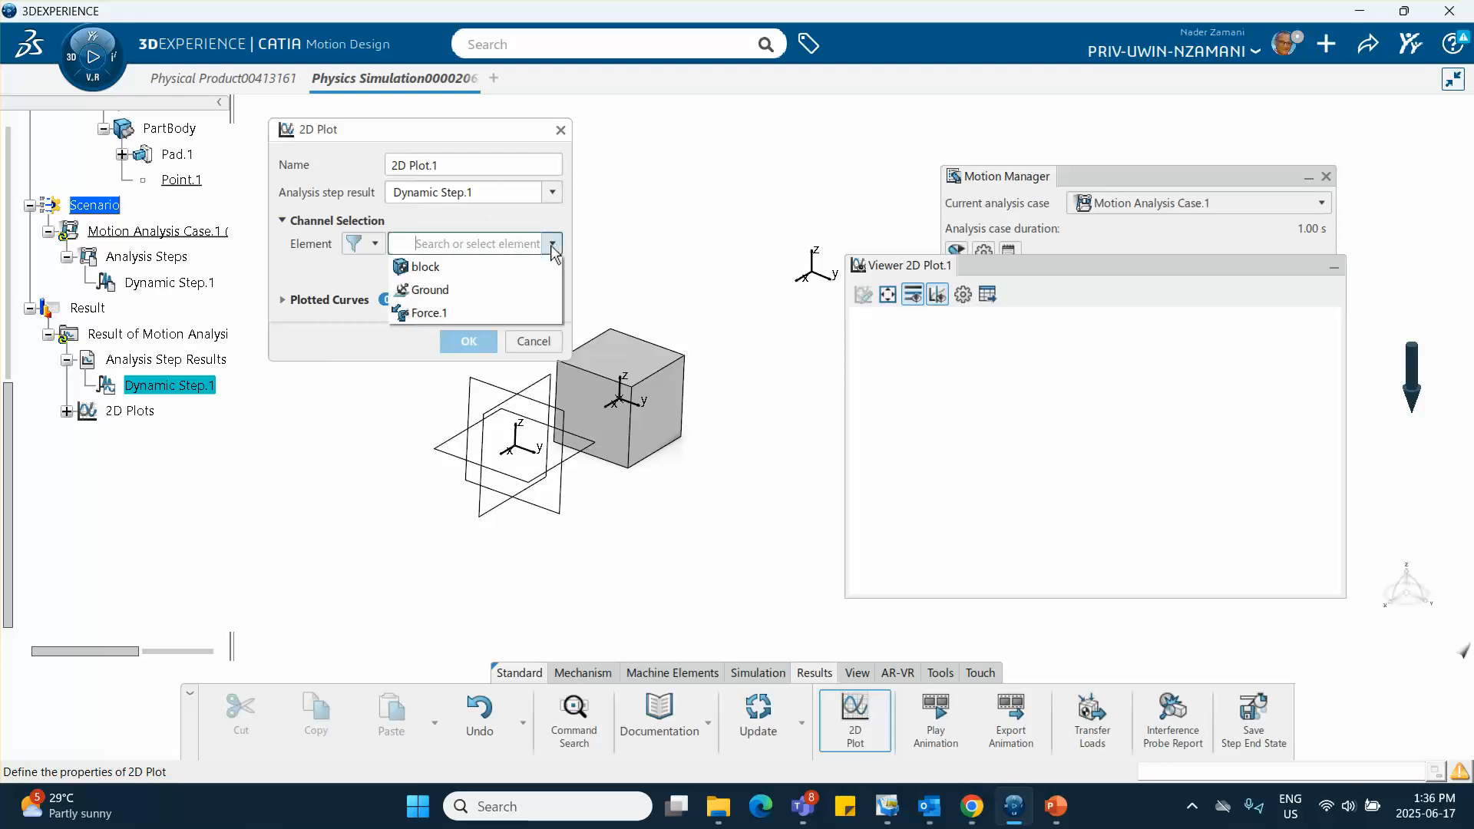
left_click(460, 268)
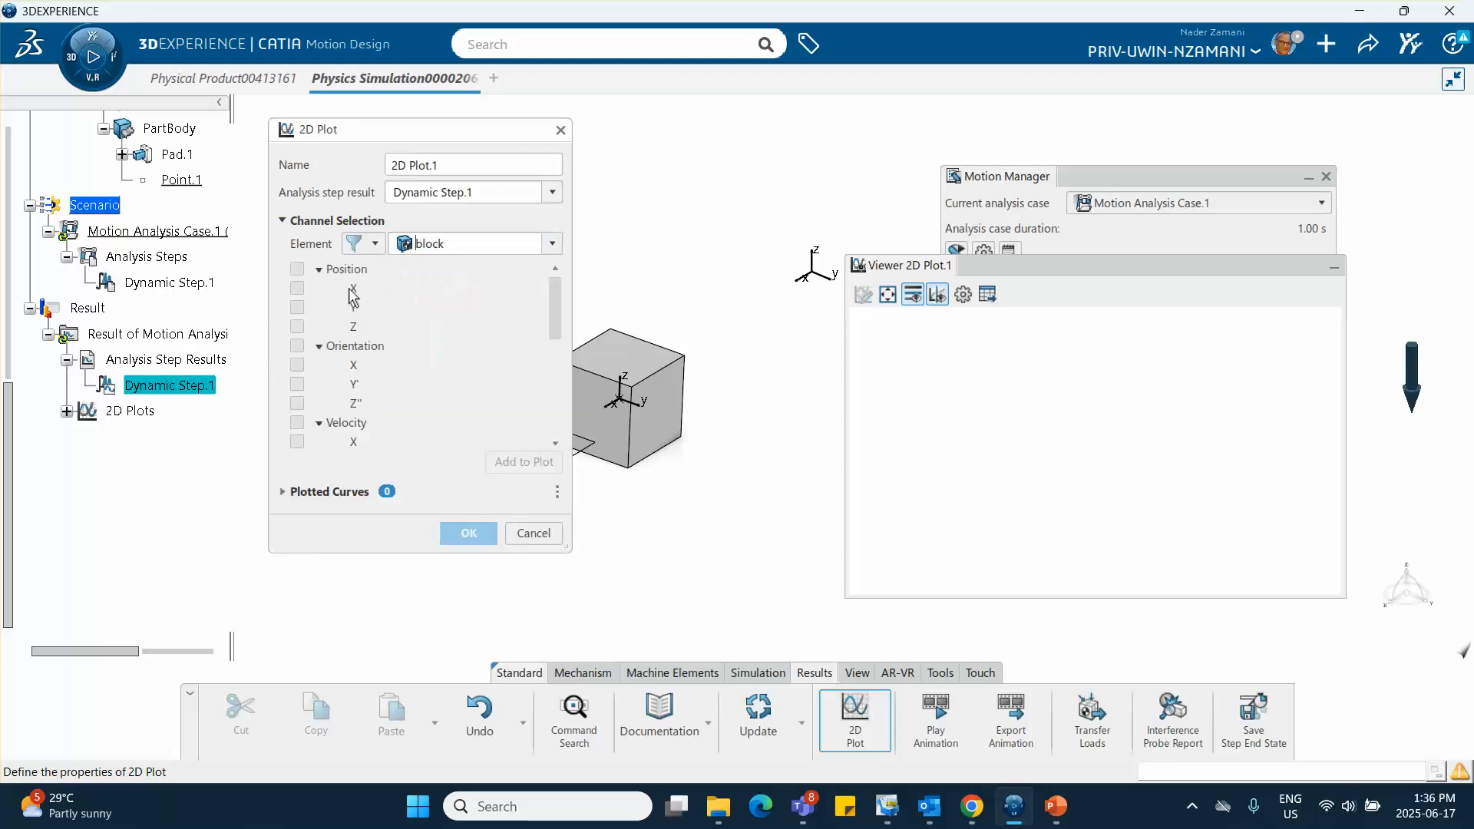
left_click(298, 288)
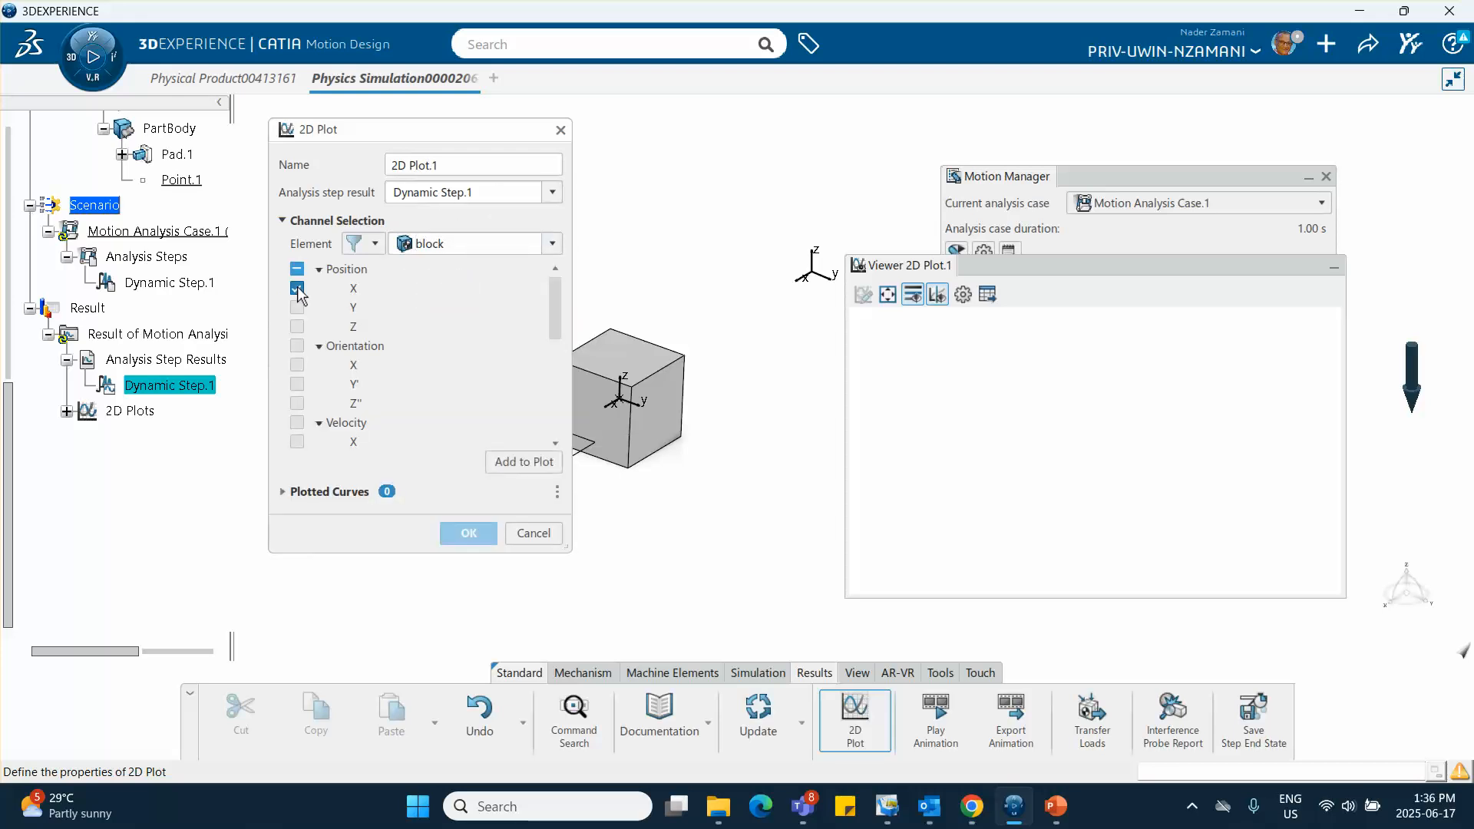
left_click(542, 462)
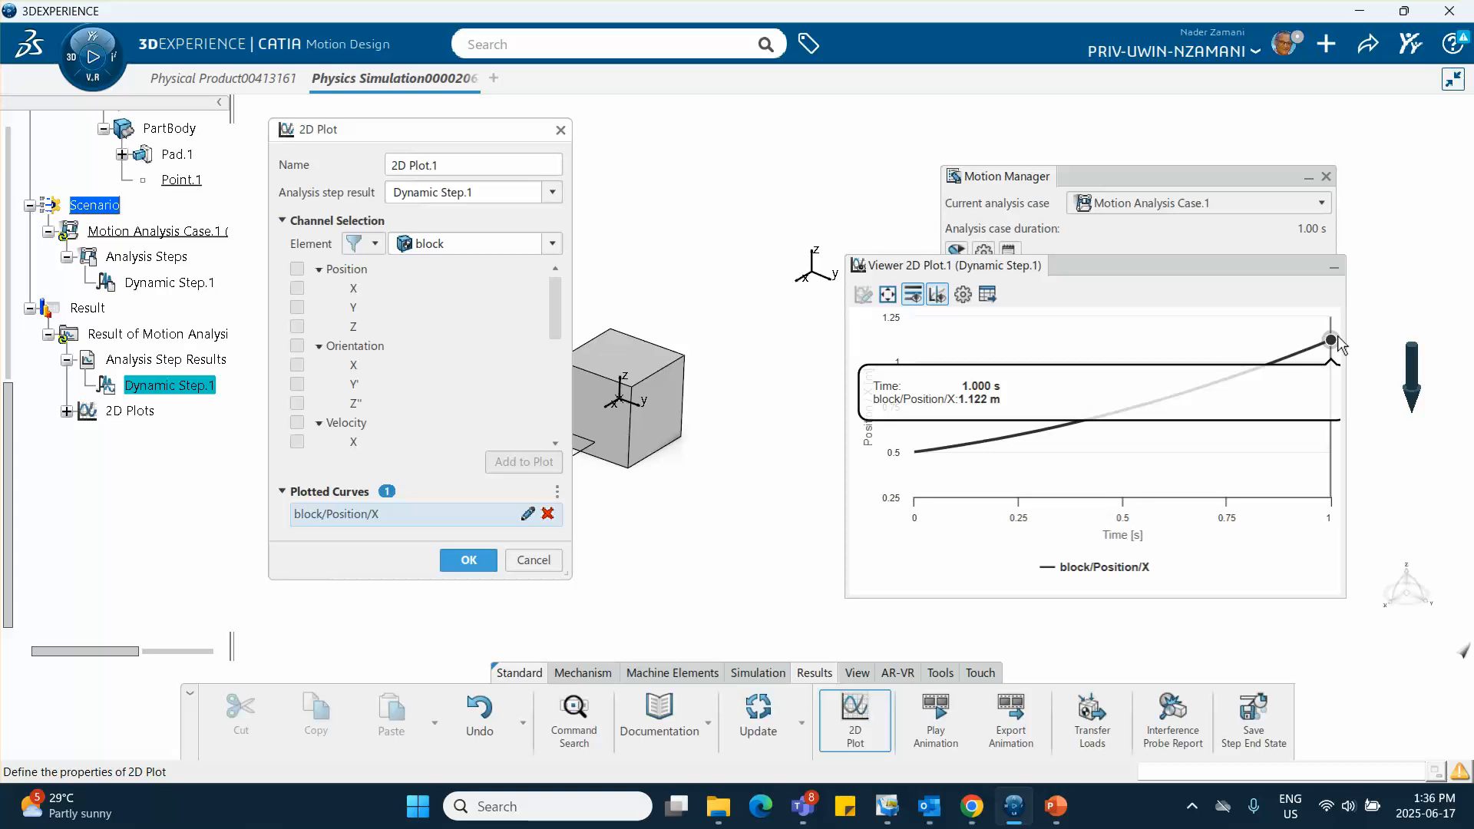
- Switch to PowerPoint to check the analytical position curve on the Case 2 slide, and return to 3DEXPERIENCE
left_click(1057, 811)
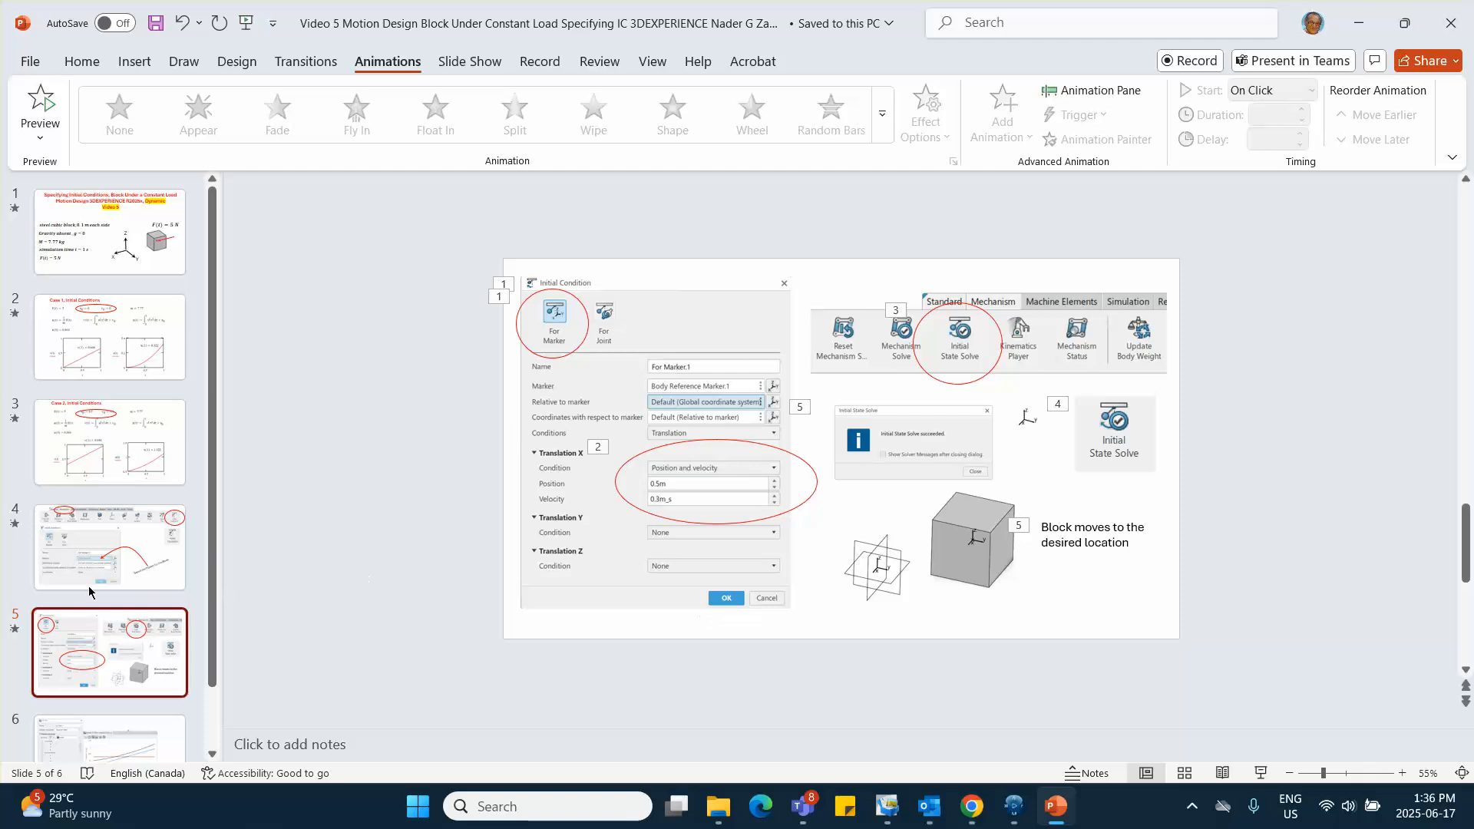
scroll(123, 562, "down", 2)
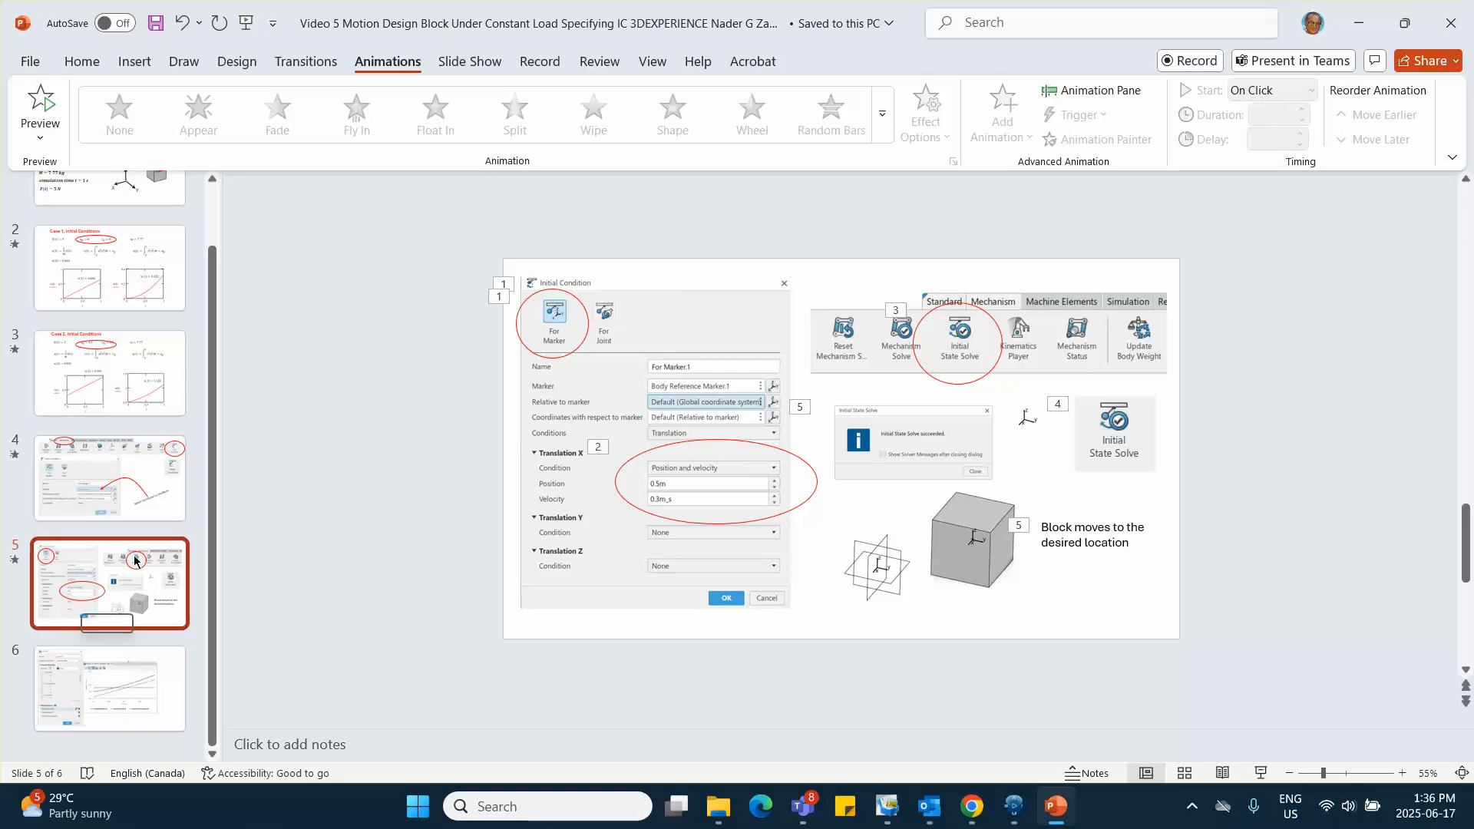
left_click(127, 376)
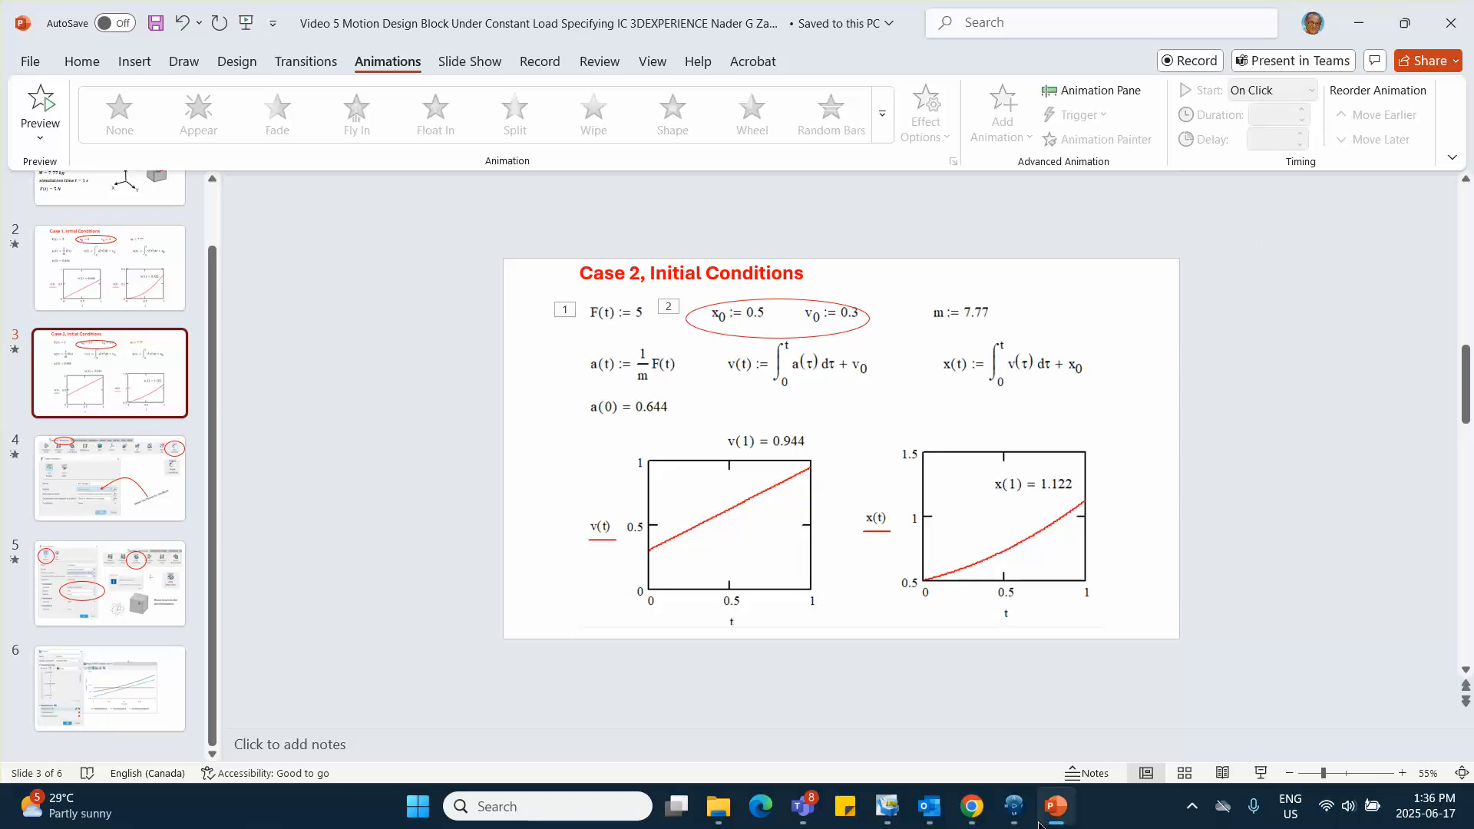
mouse_move(1056, 812)
left_click(1019, 809)
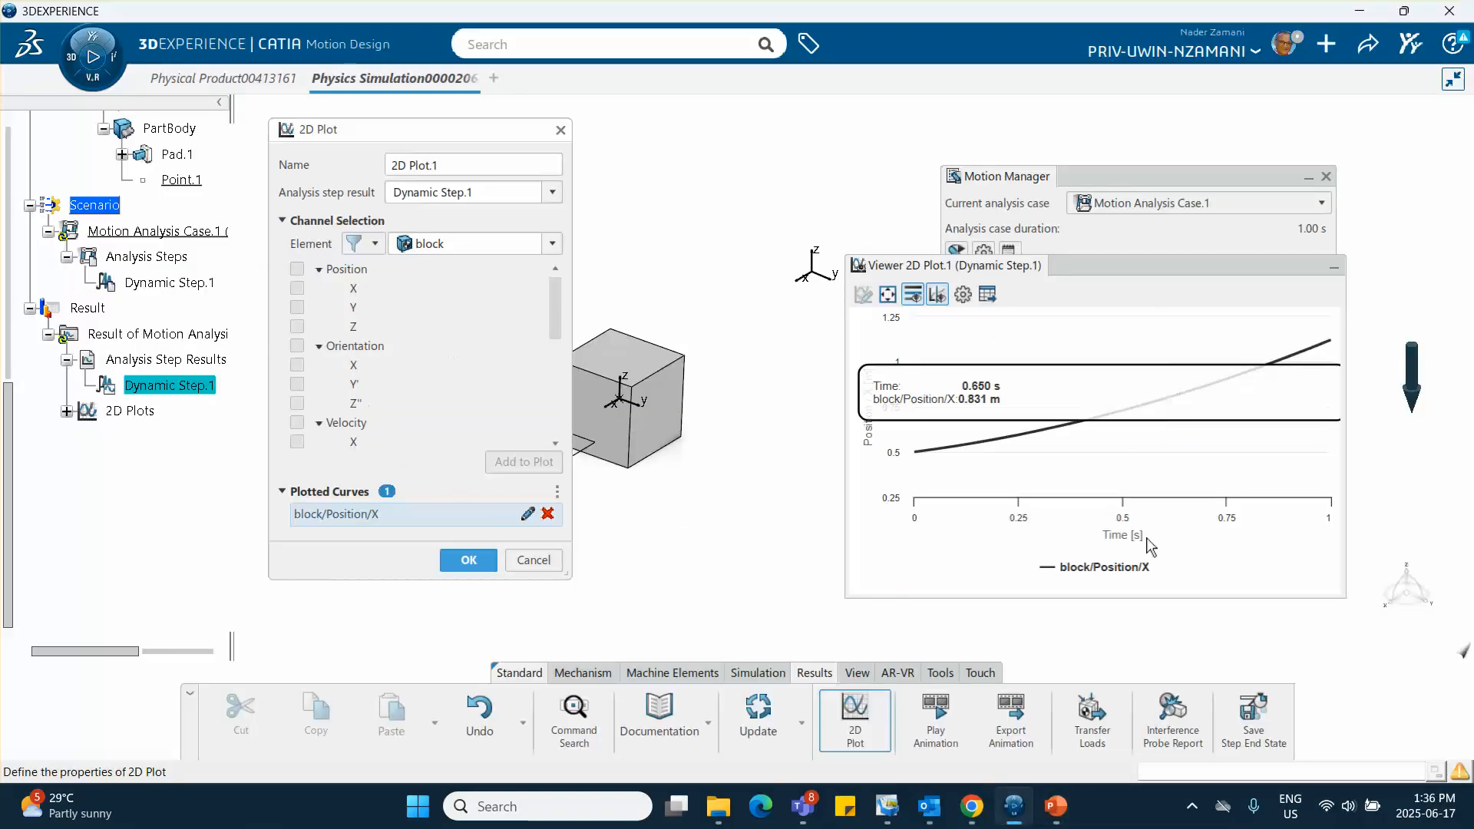
- Hide the block/Position/X curve in the plot viewer and add the block's Velocity X curve
left_click(1104, 566)
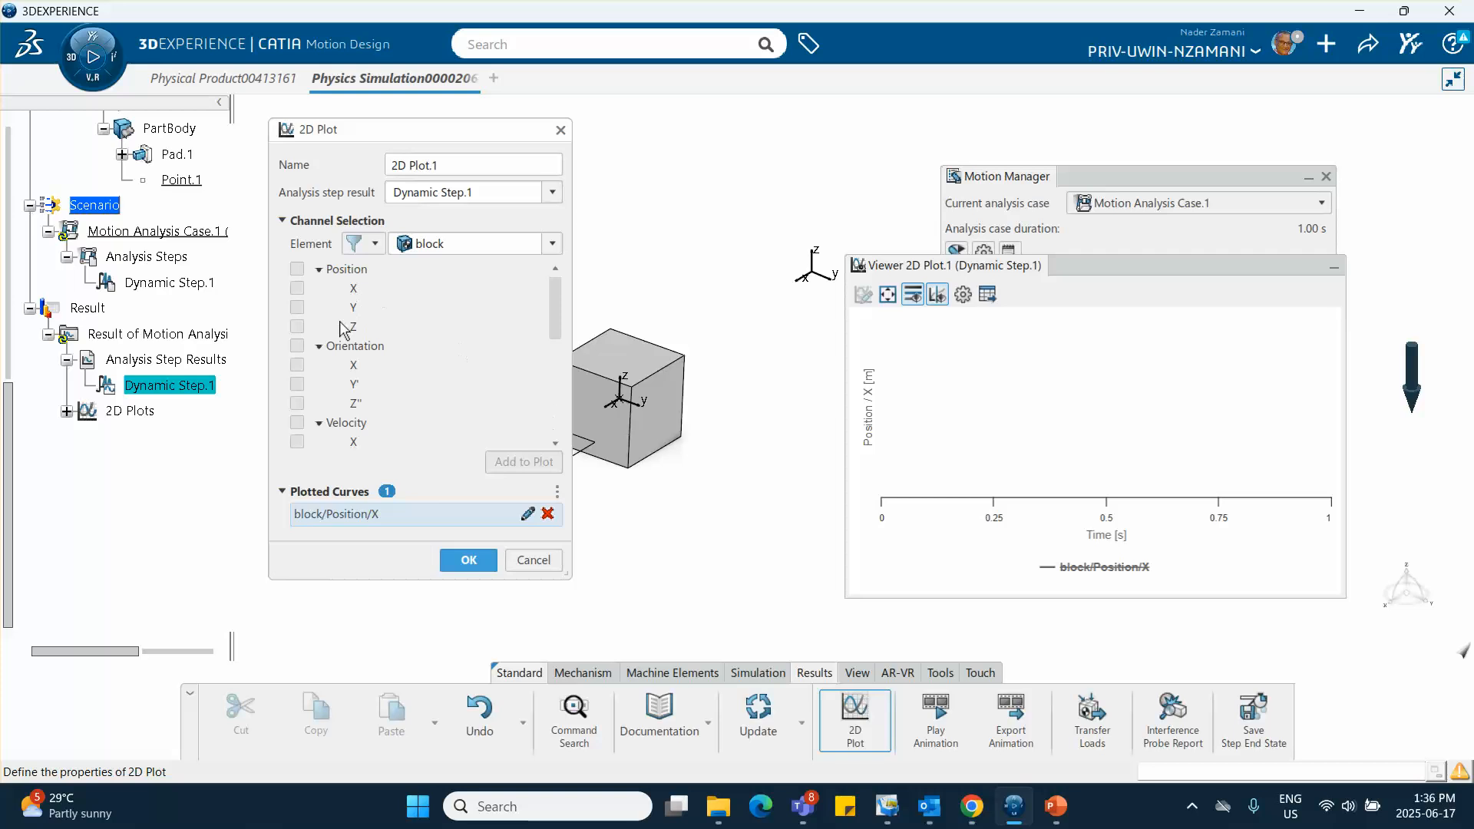
scroll(343, 329, "down", 2)
left_click(297, 326)
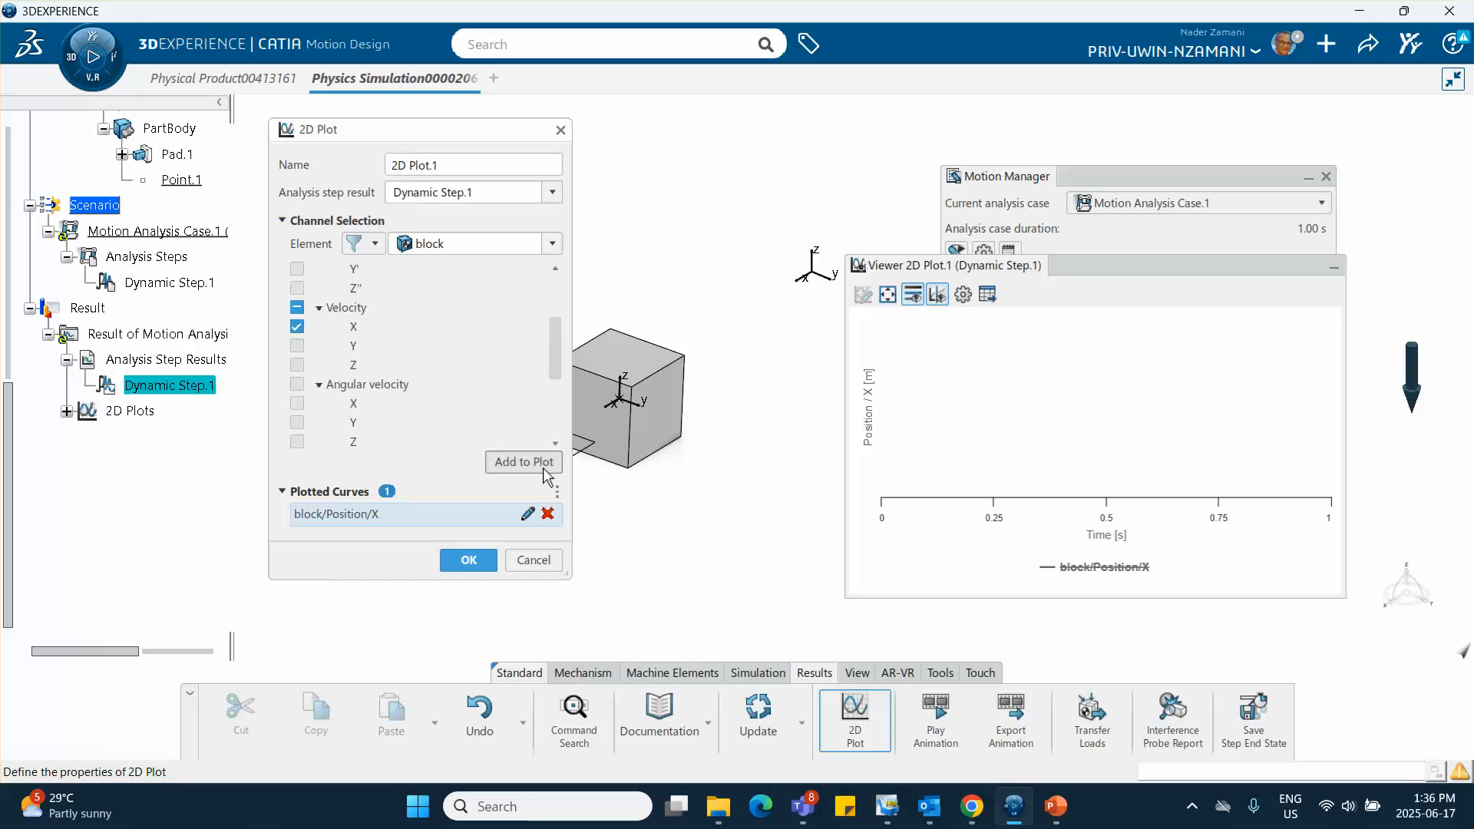
left_click(524, 461)
mouse_move(921, 491)
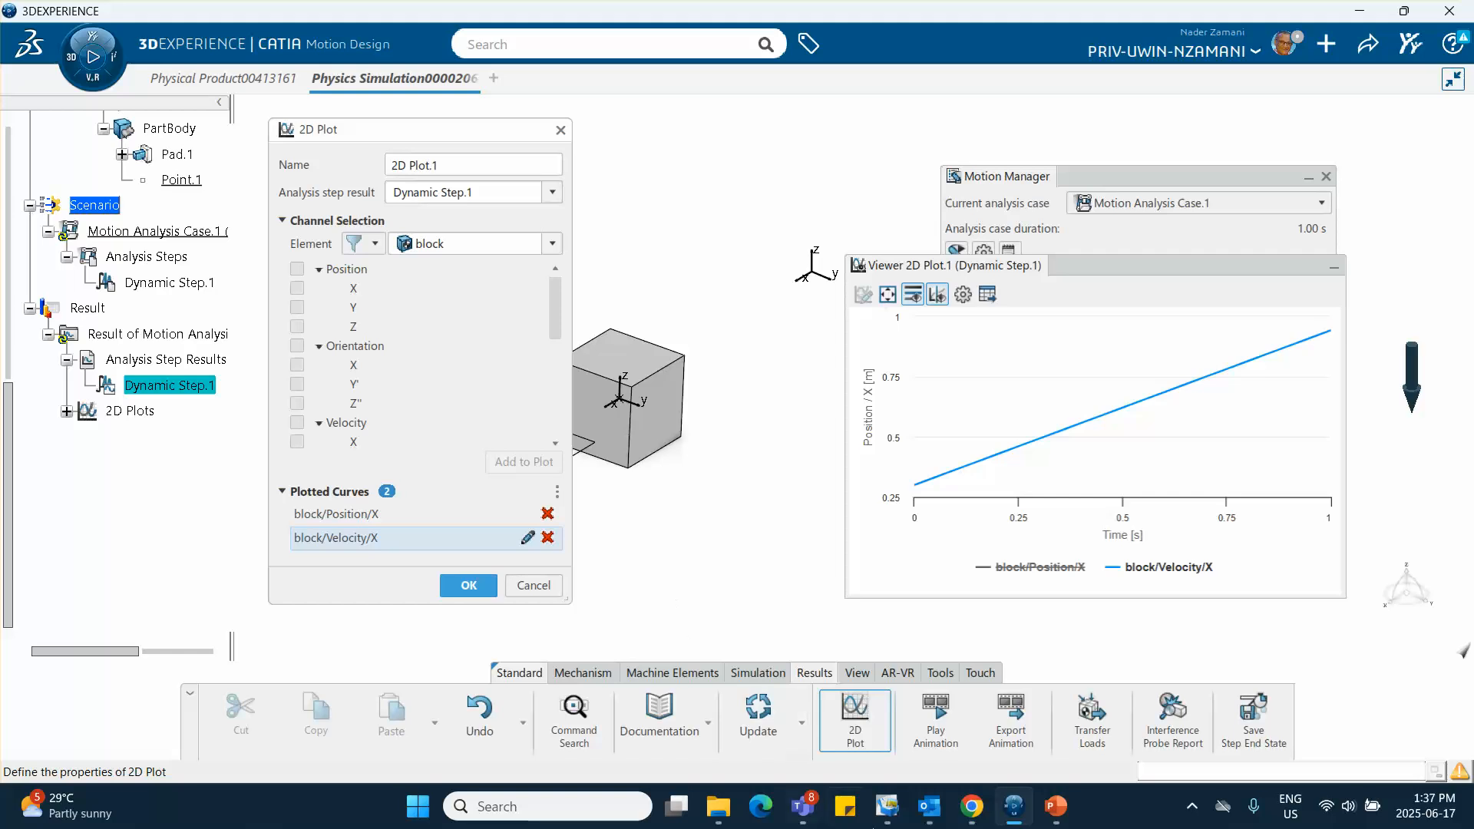
left_click(1192, 804)
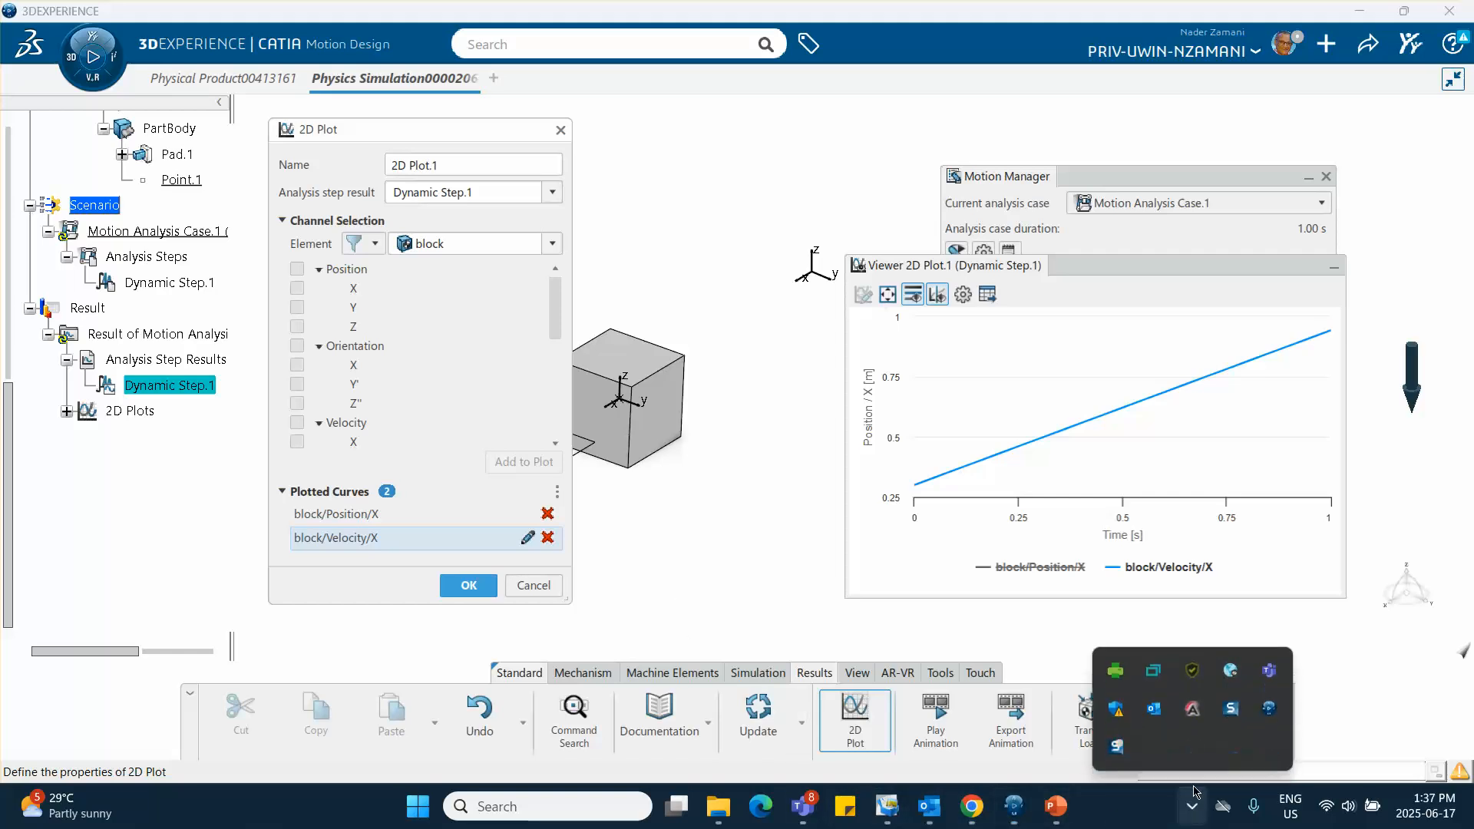